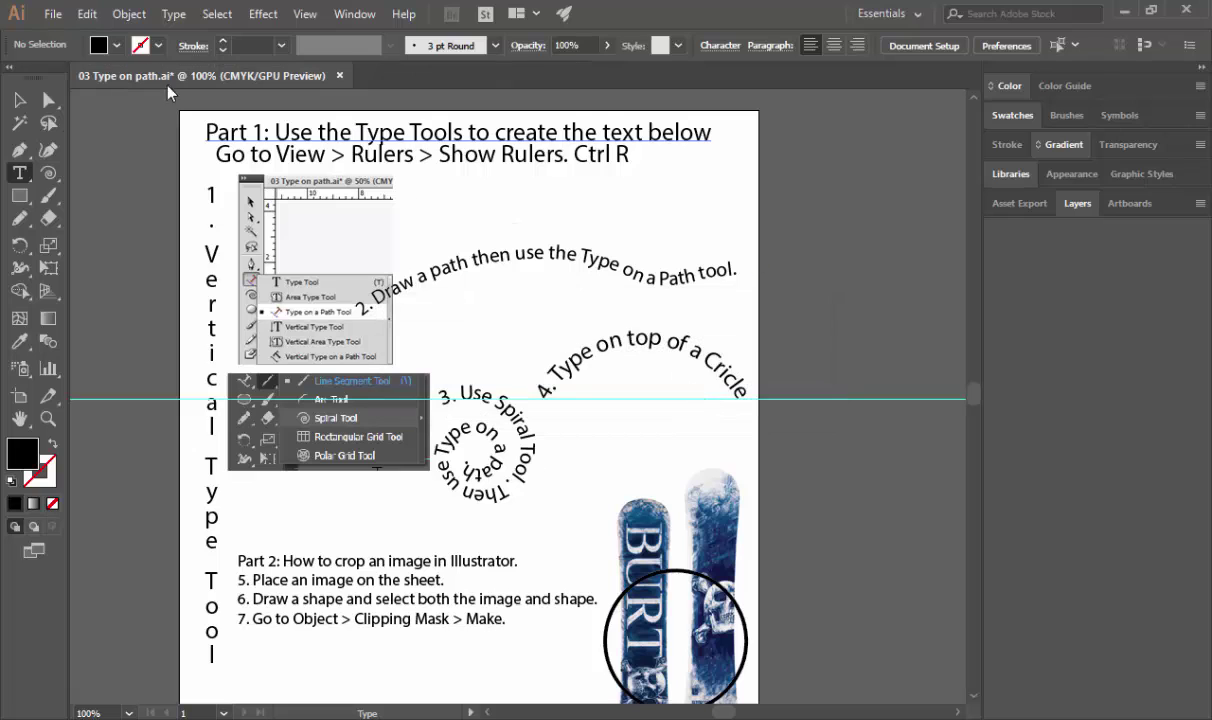
Create a new portrait Letter print document in inches, 8.5 by 11, with CMYK color
click(53, 14)
click(73, 37)
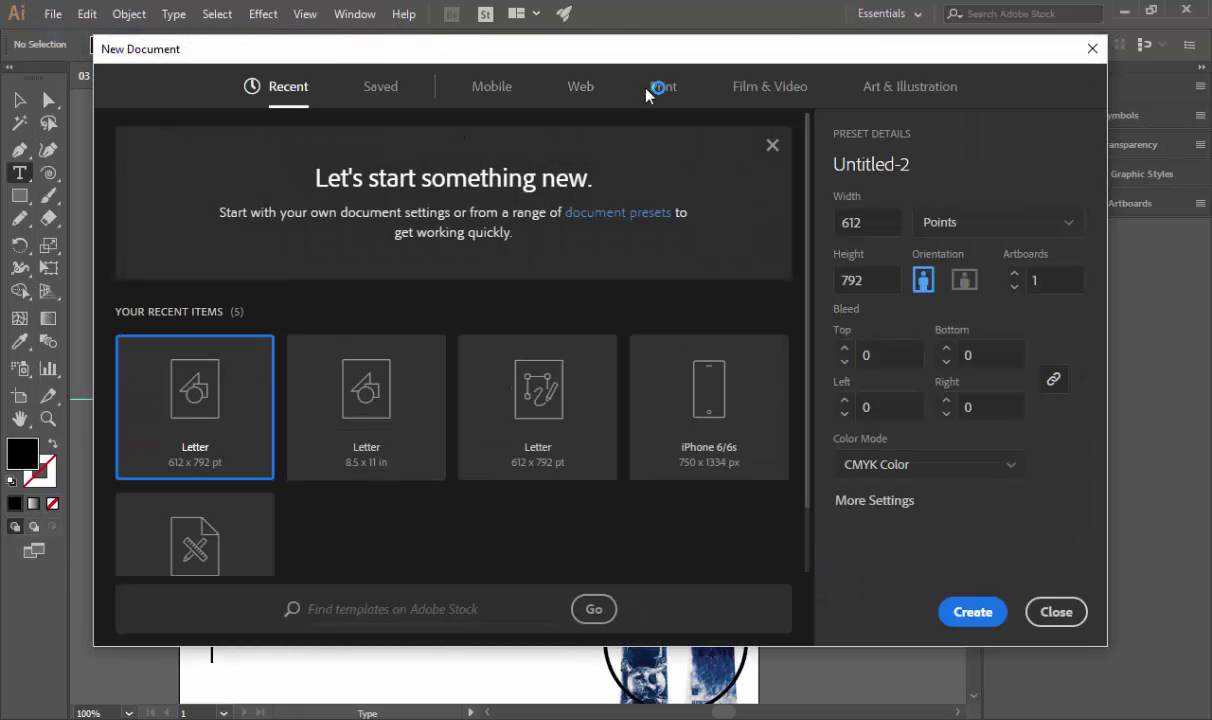
click(664, 92)
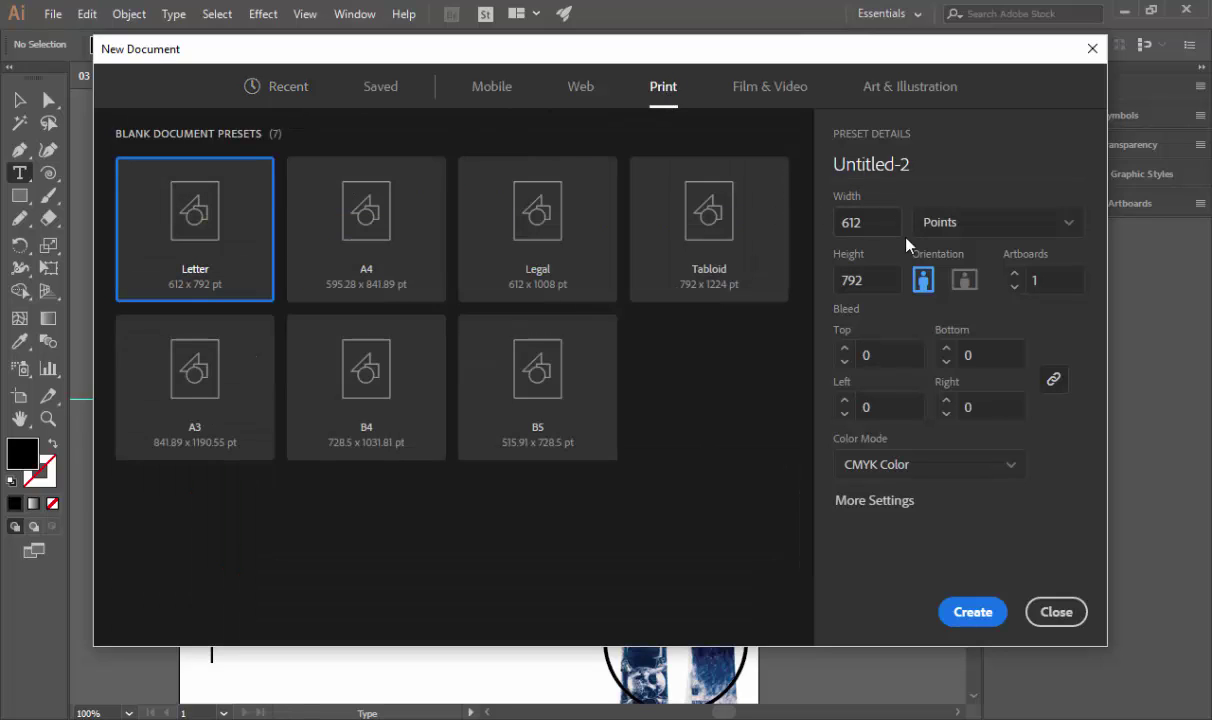
click(972, 234)
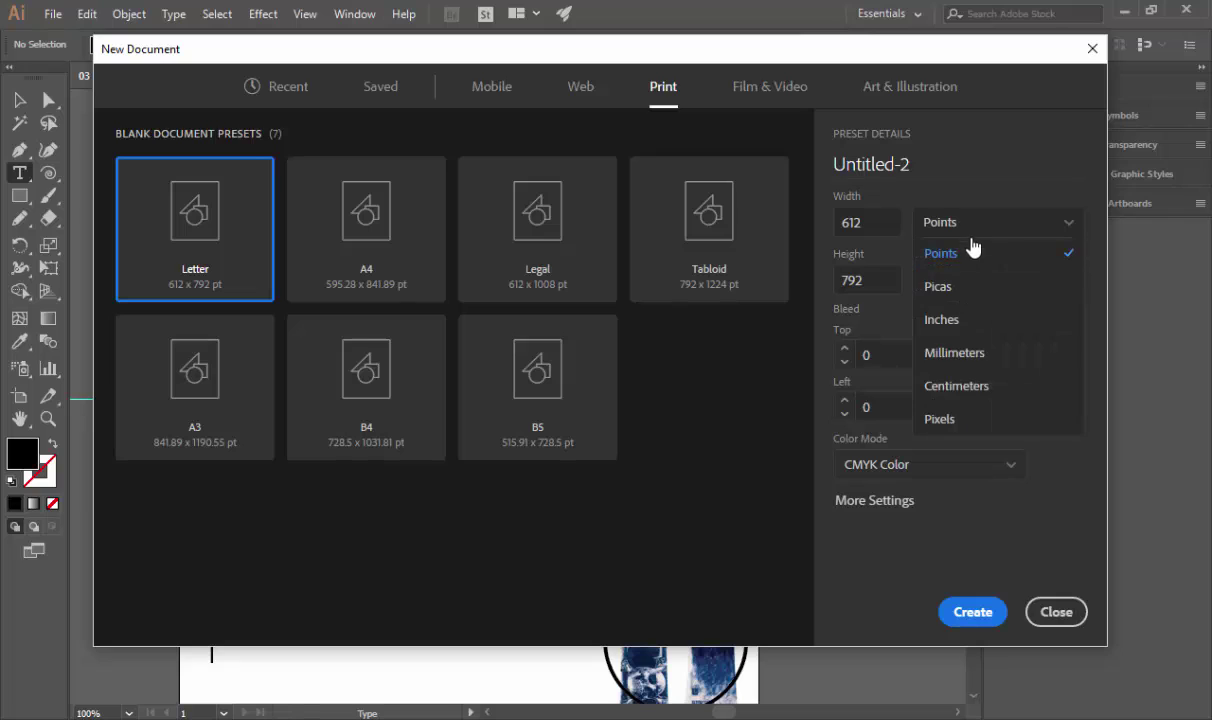
click(971, 319)
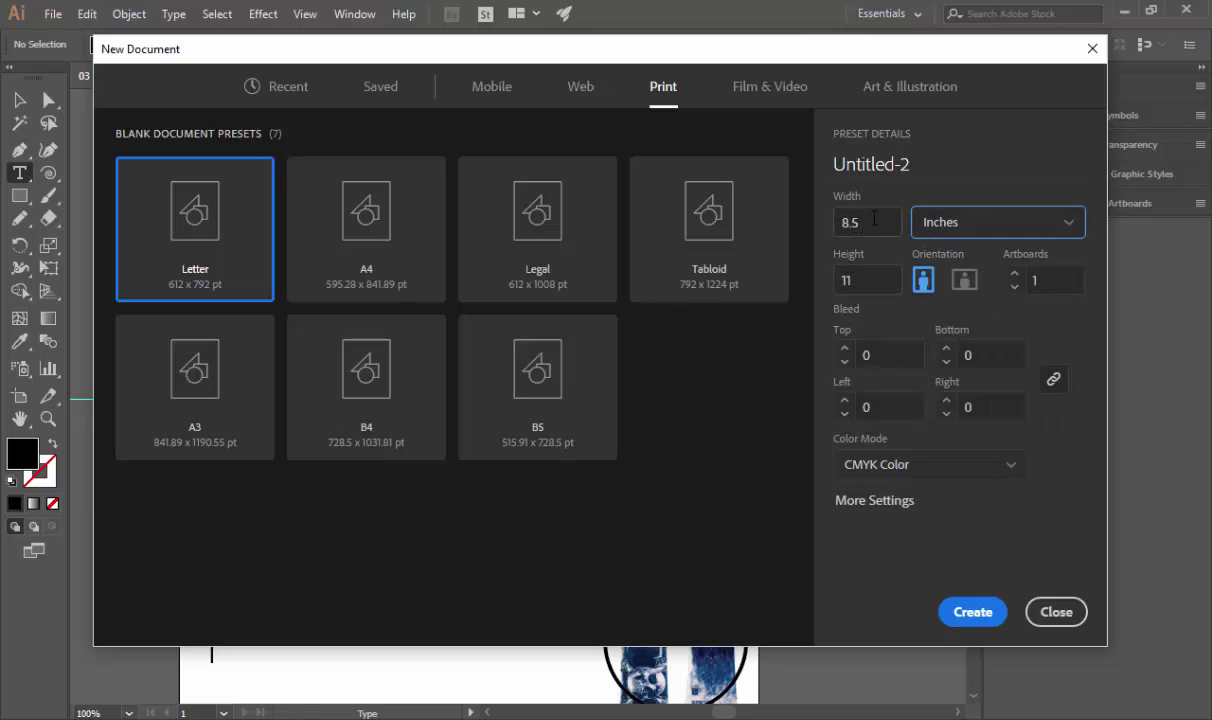
click(970, 230)
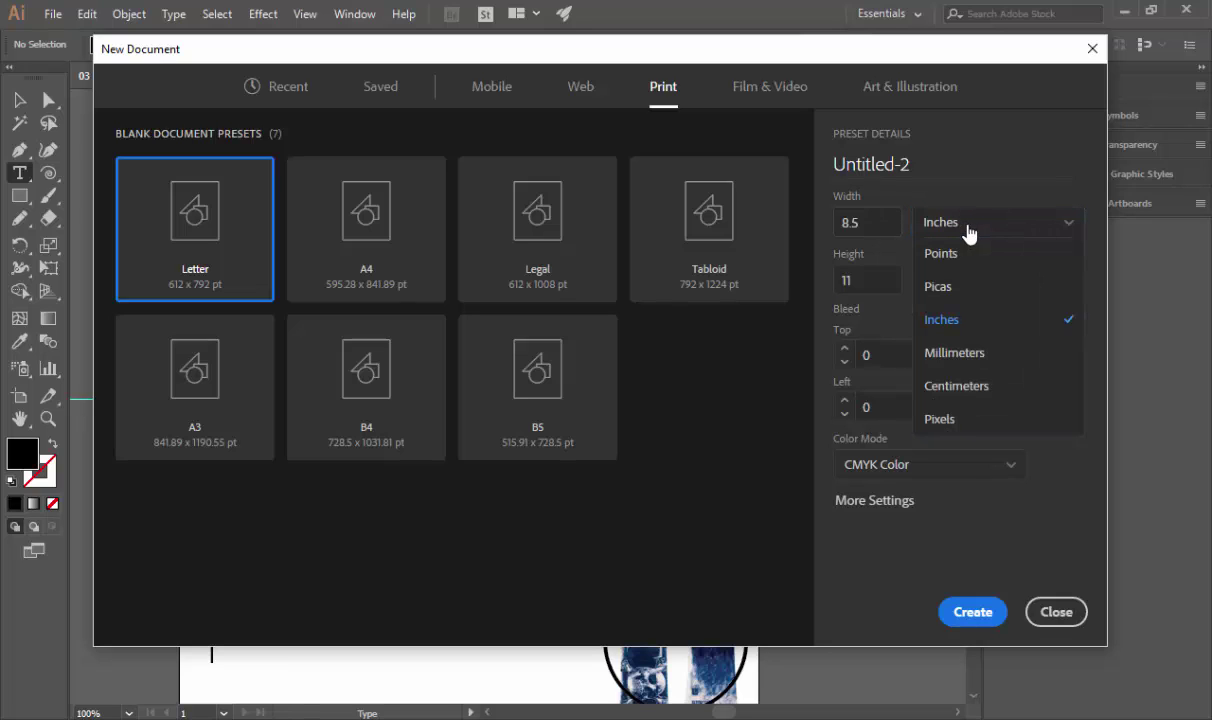
click(941, 254)
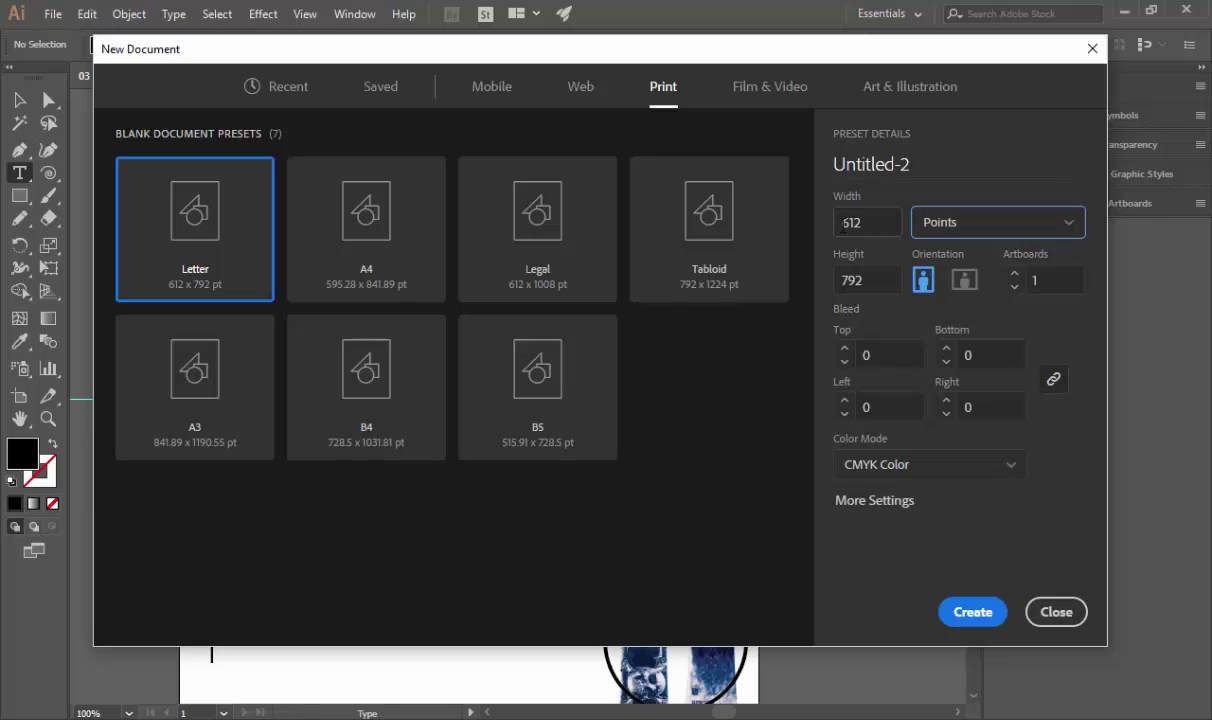
click(978, 230)
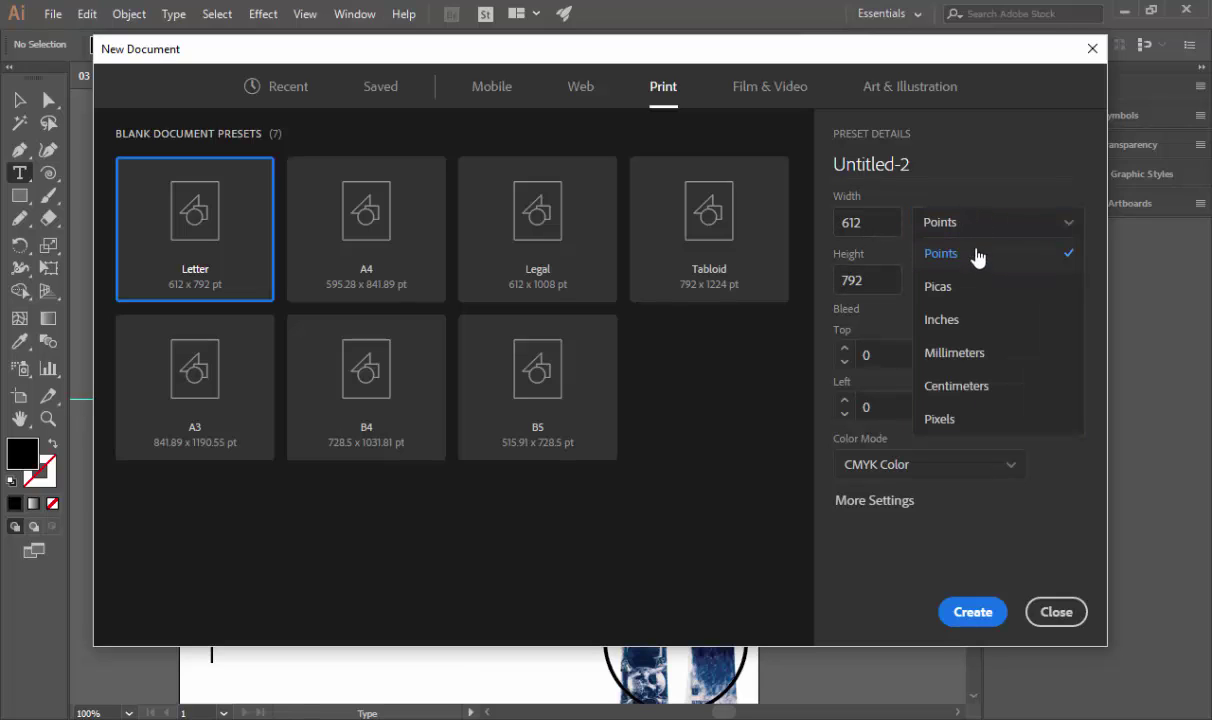
click(966, 316)
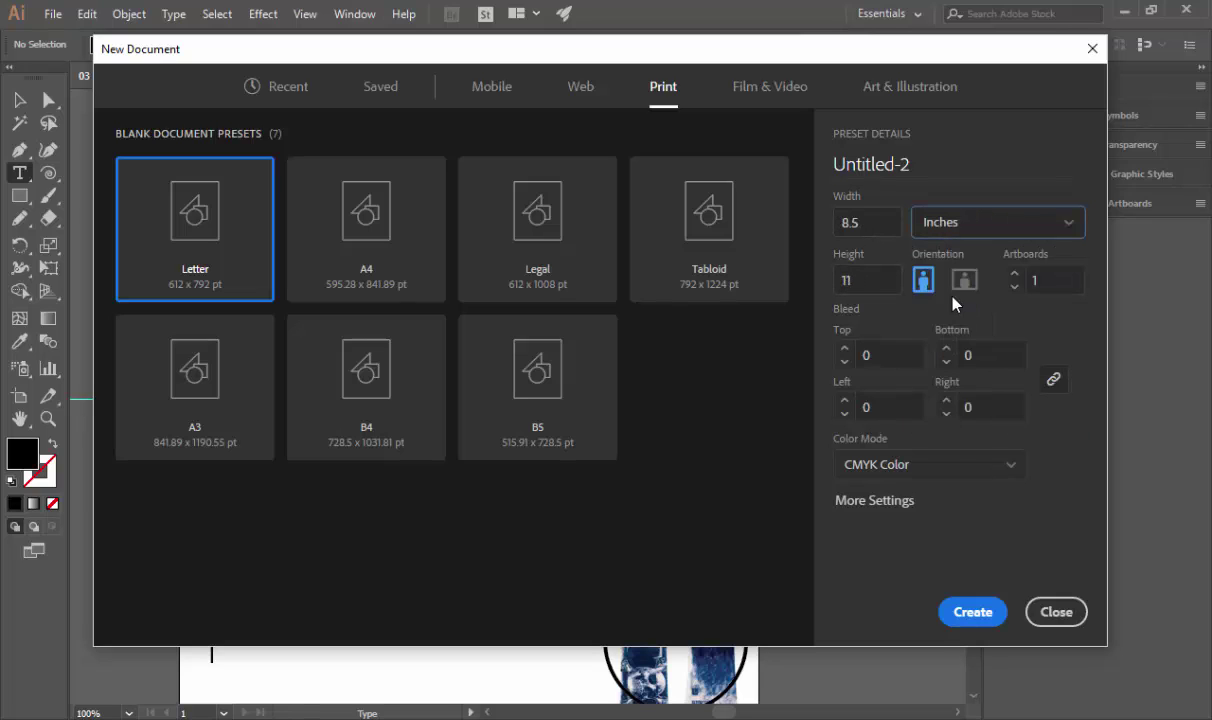
click(955, 612)
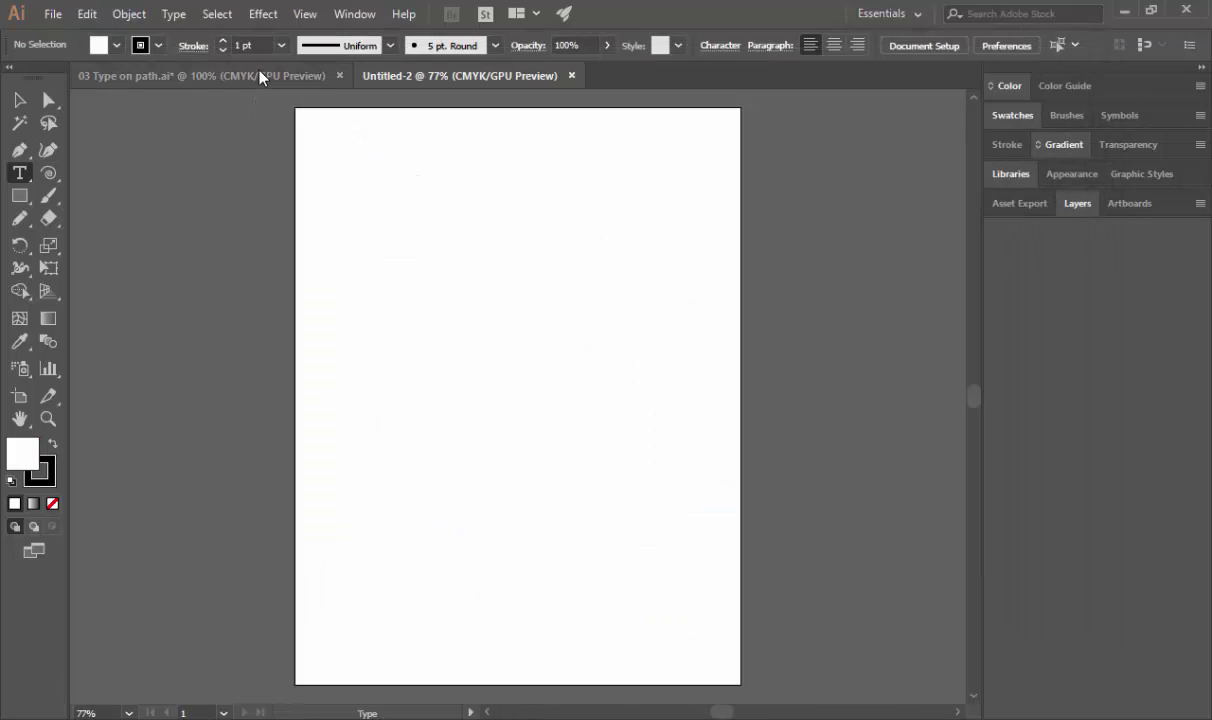
Check the worksheet instructions in 03 Type on path.ai and show the rulers in the new blank document
click(259, 76)
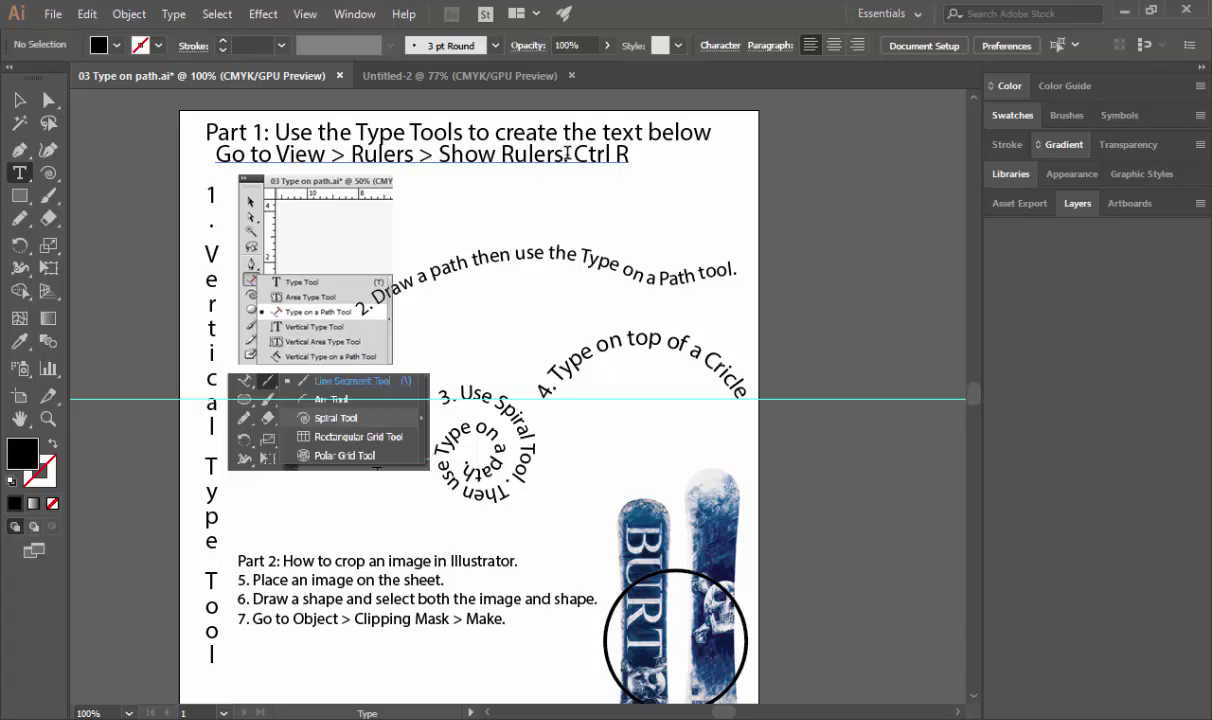
click(502, 72)
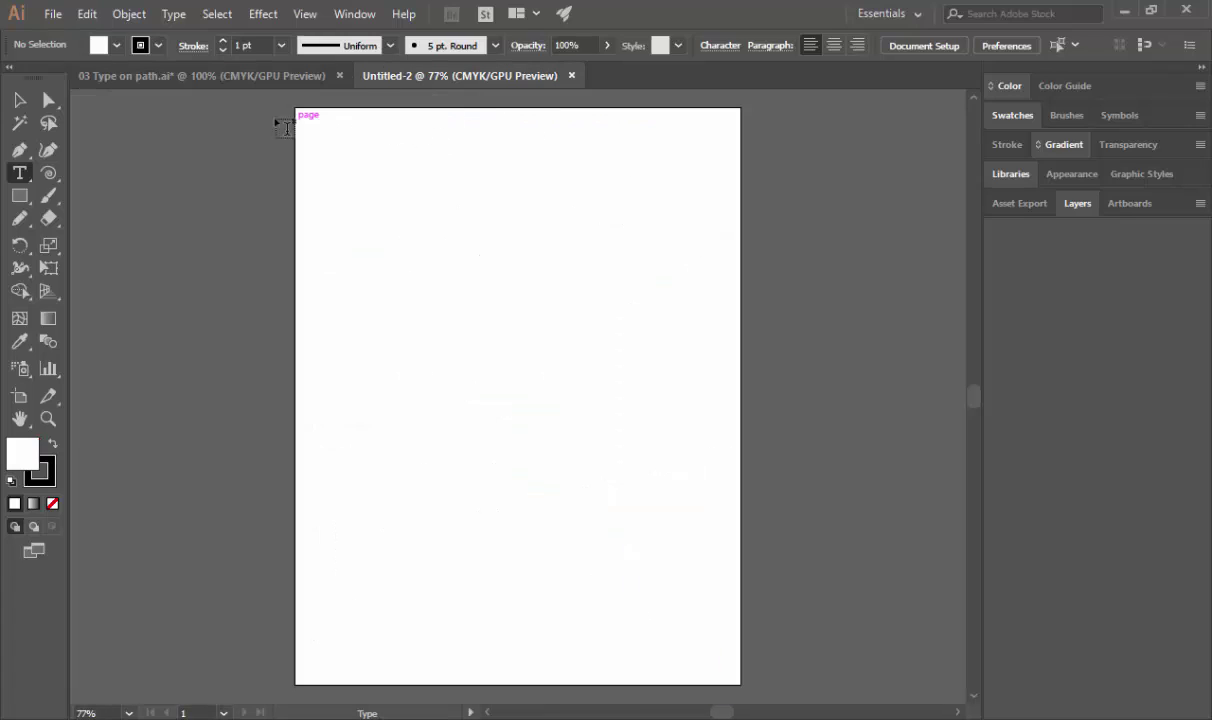
key(ctrl+r)
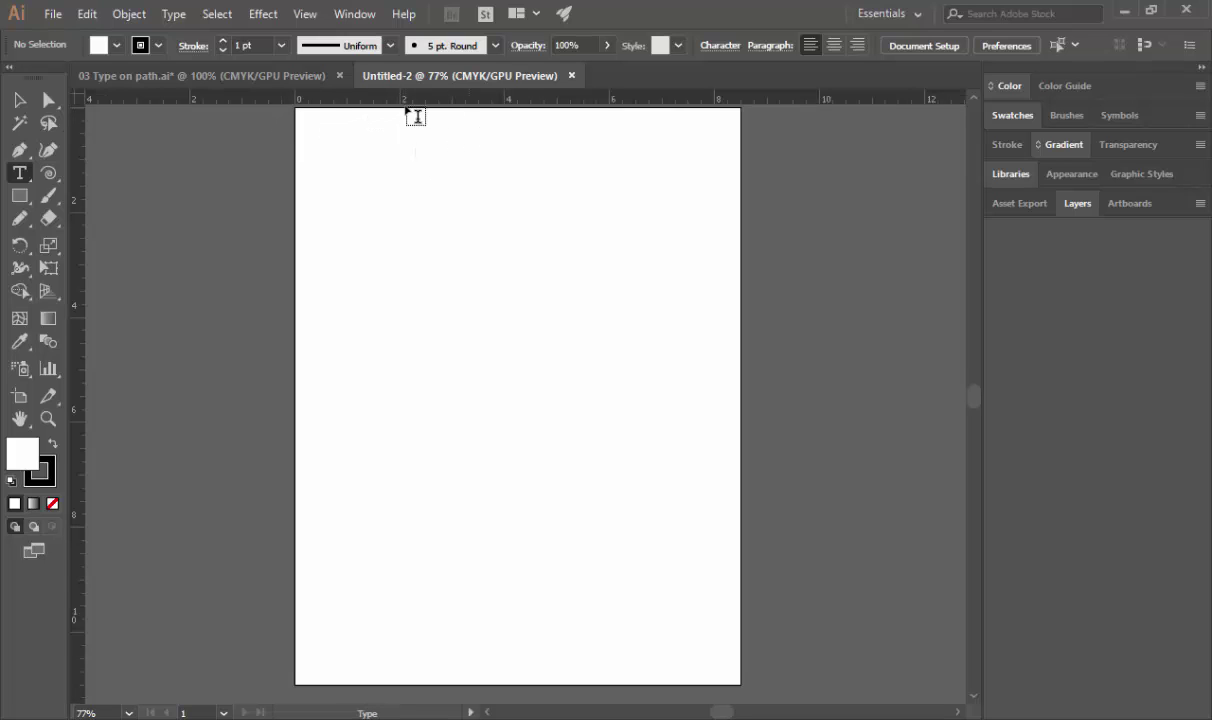
Review the worksheet, then add a short name as vertical text near the blank page's upper-left corner with the Vertical Type Tool
click(255, 76)
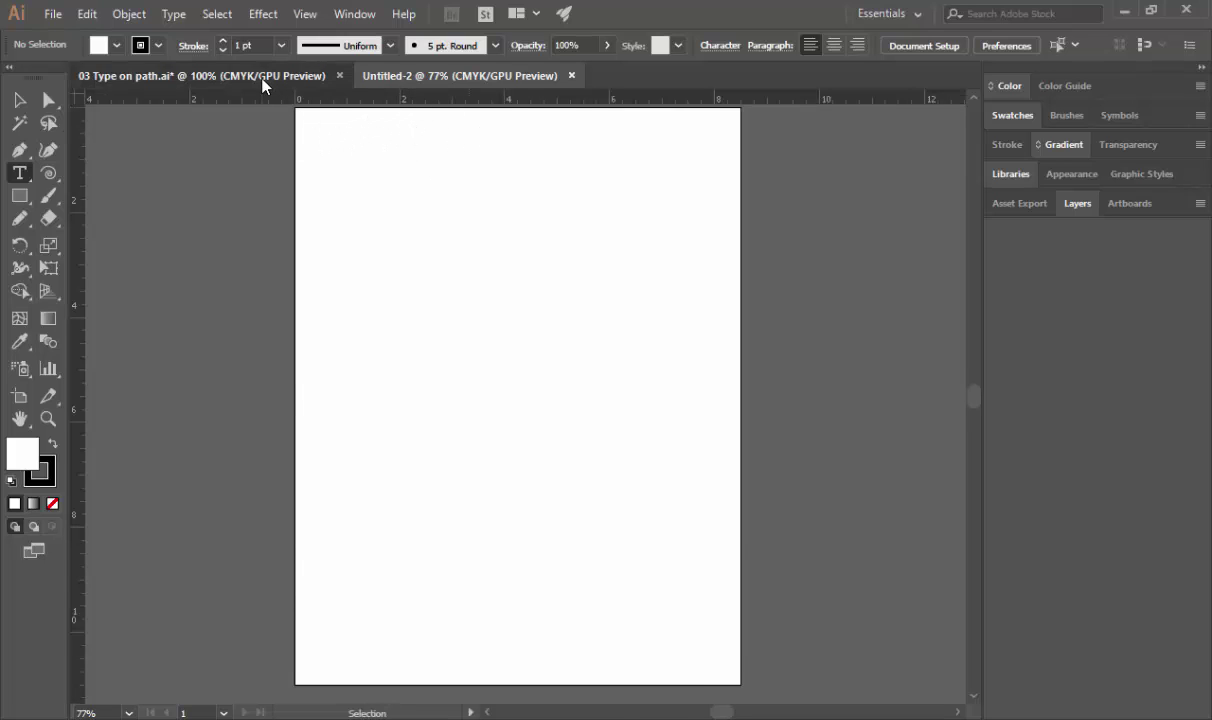
scroll(213, 218, down, 2)
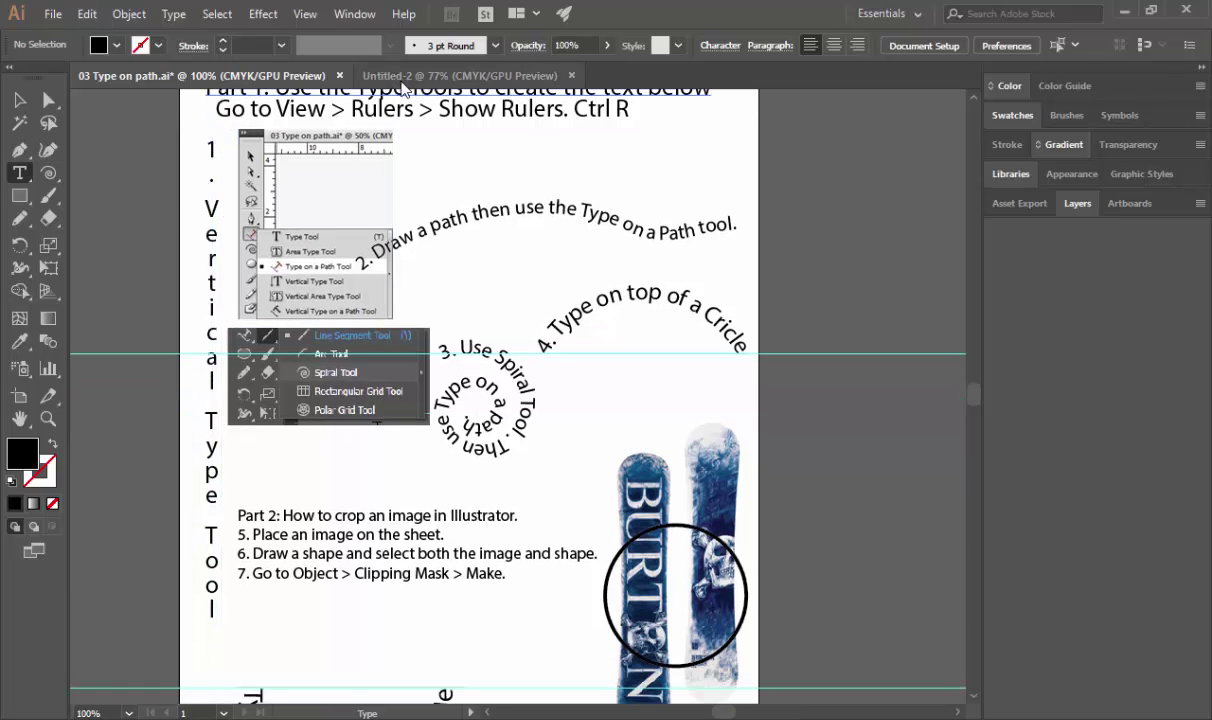
click(460, 76)
click(22, 176)
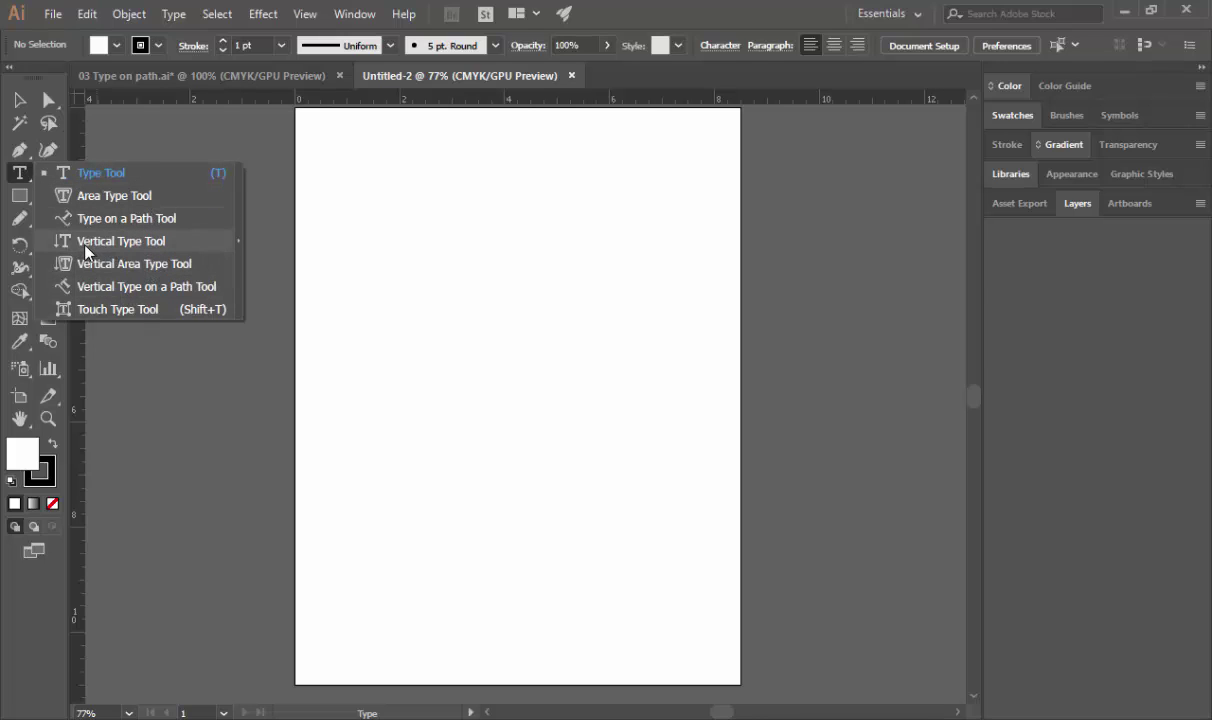
click(148, 248)
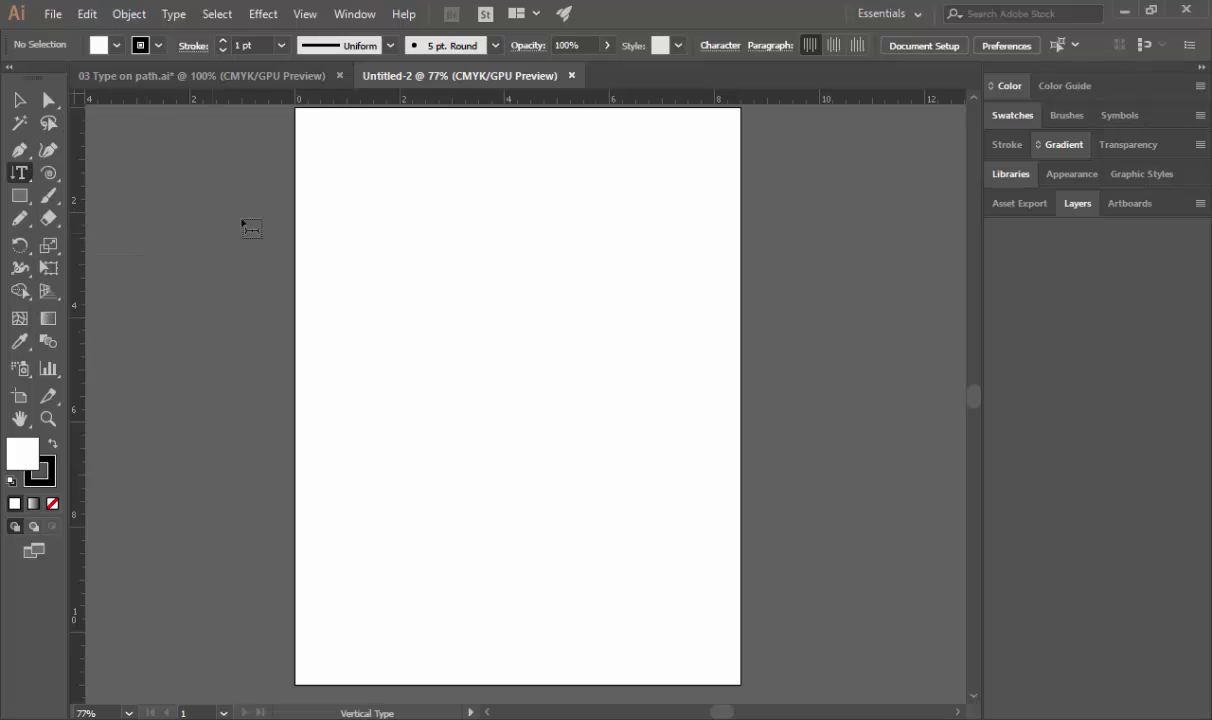
click(332, 180)
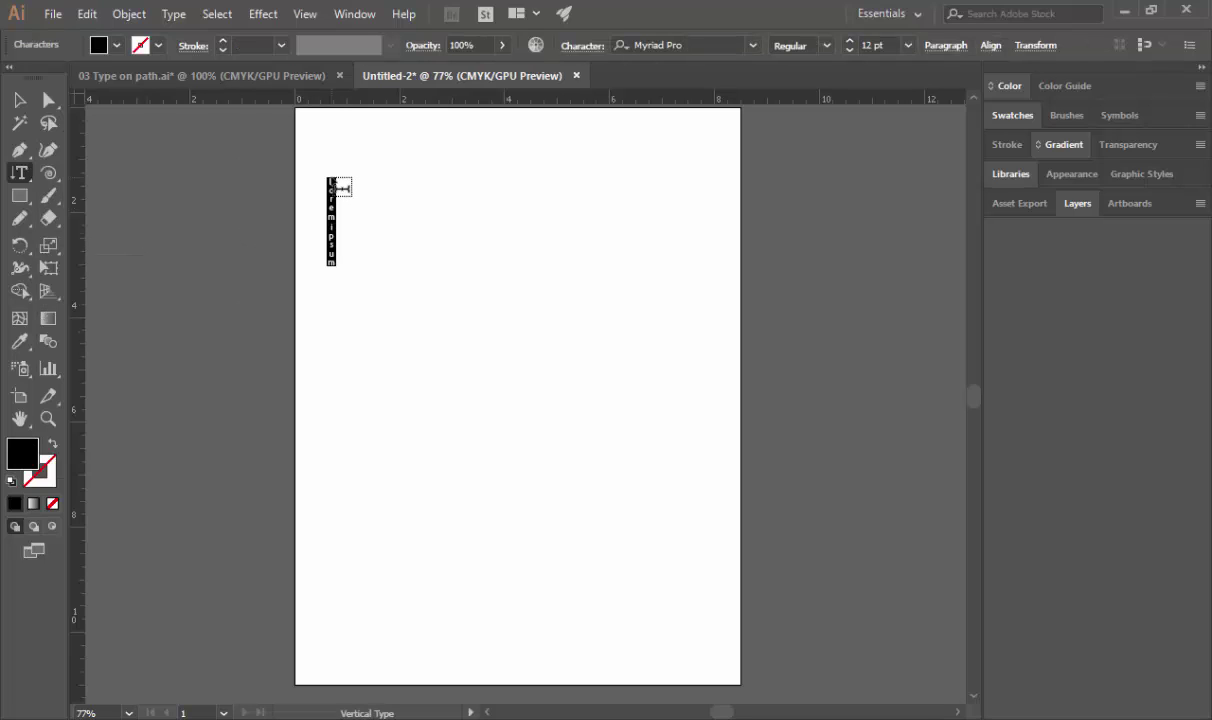
key(BackSpace)
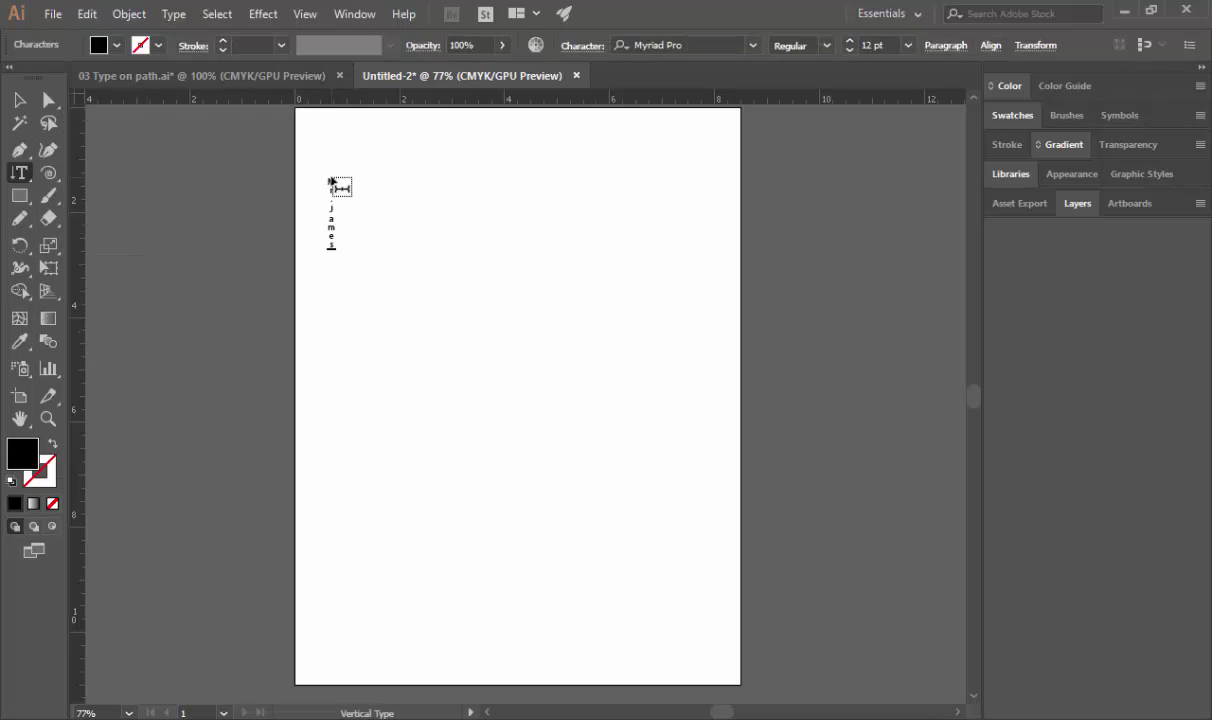
Set the font size of the entire vertical text to 34 pt
key(ctrl+a)
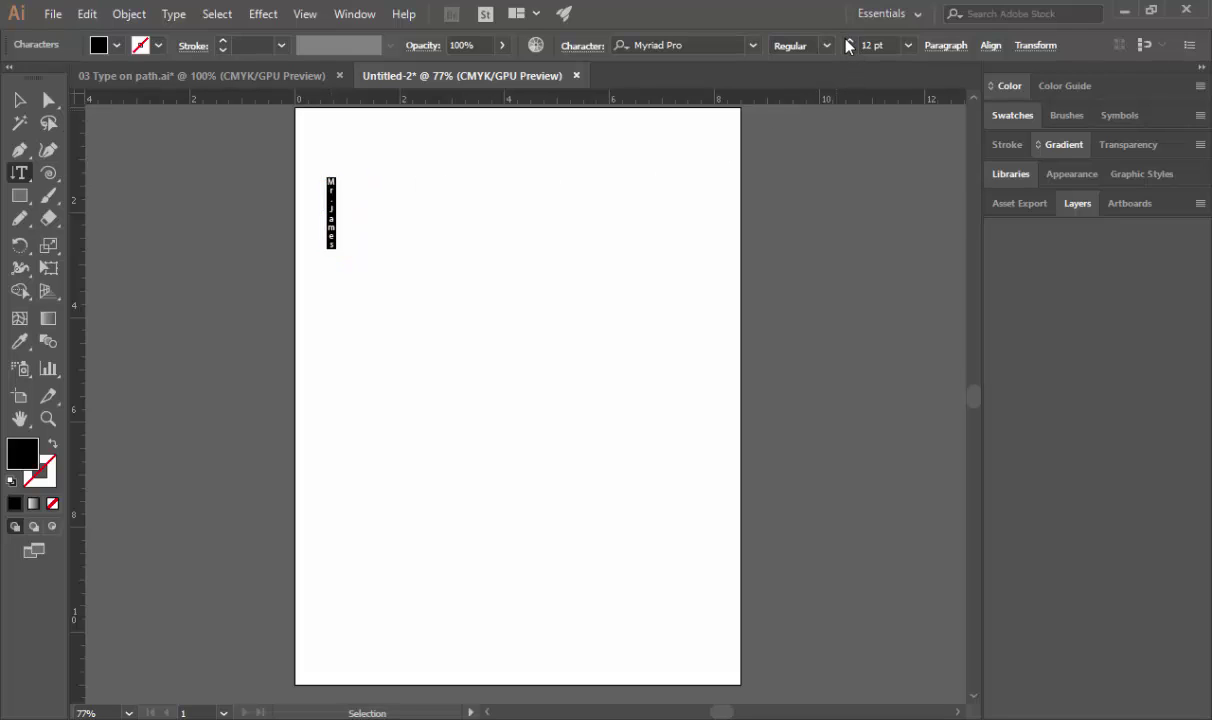
click(847, 41)
click(847, 41)
click(847, 41)
click(847, 41)
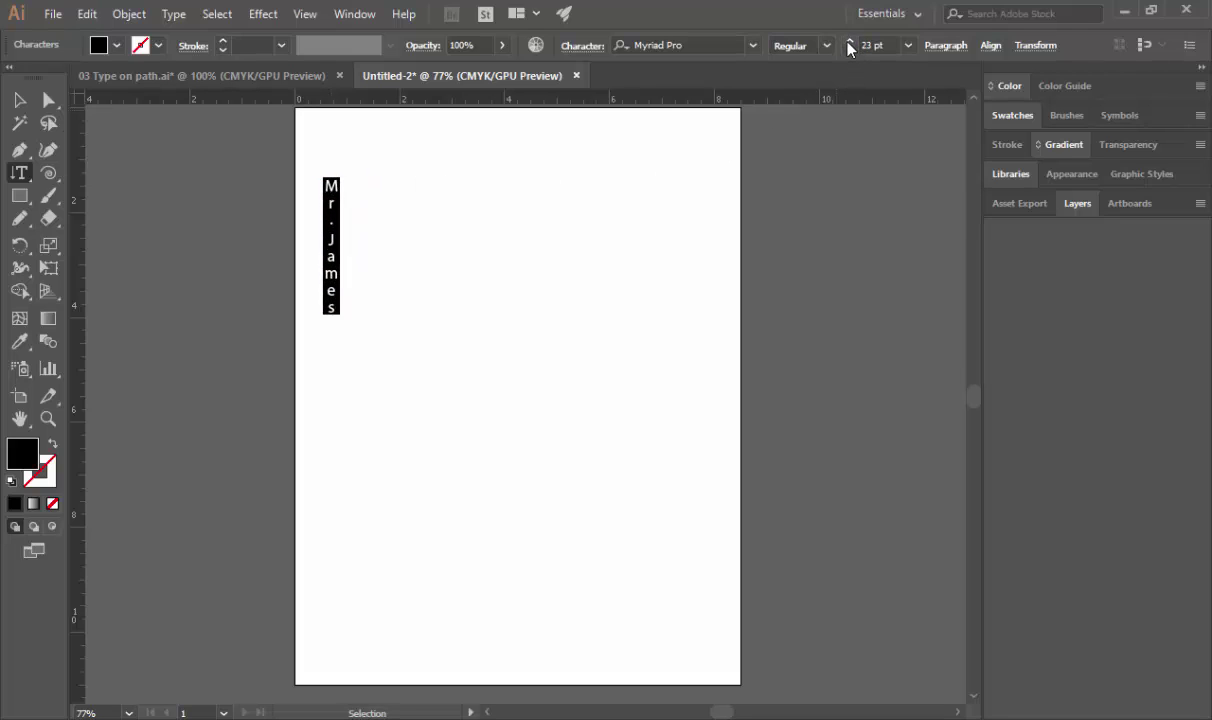
click(849, 43)
click(849, 43)
click(849, 43)
click(849, 43)
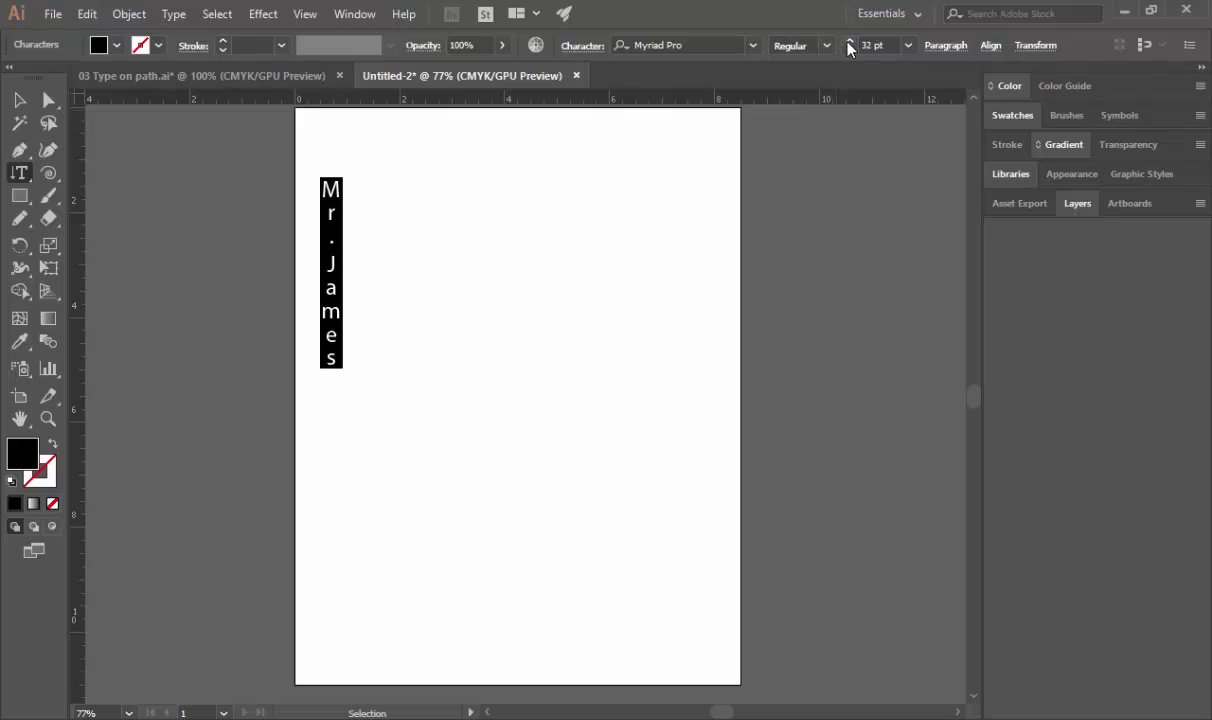
click(847, 42)
click(847, 42)
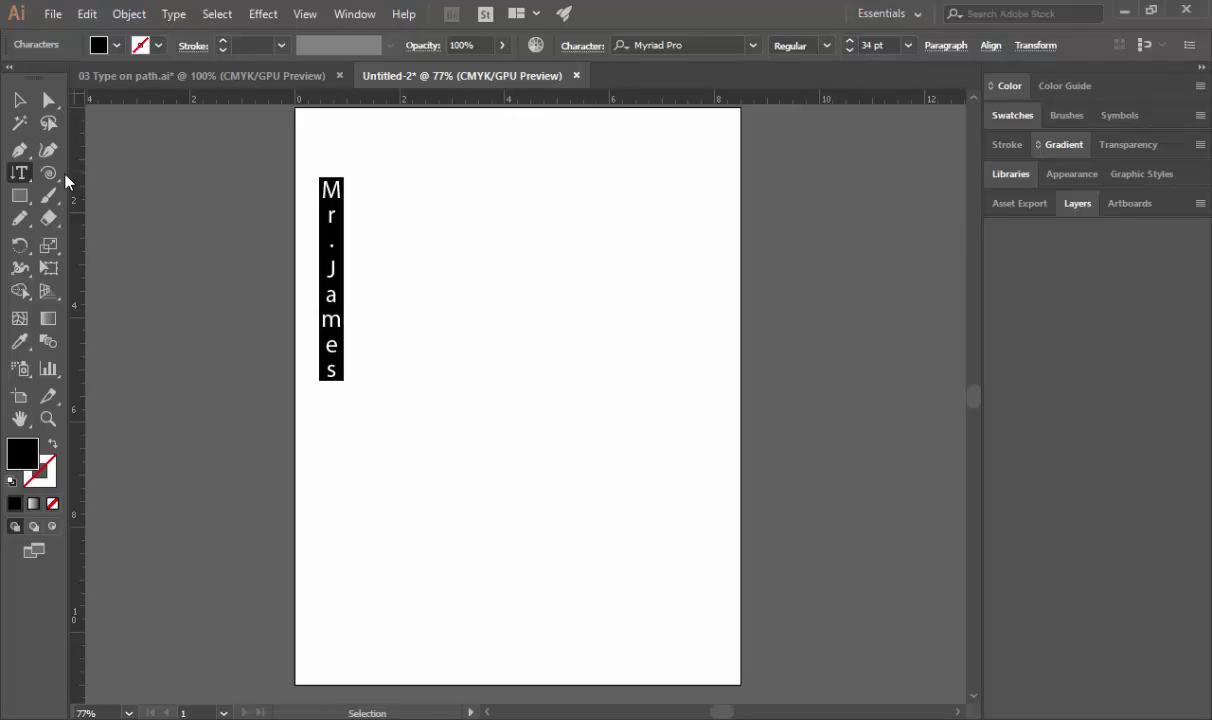
Consult the worksheet's path example, then draw a freehand wavy path with two crests beside the vertical text across the upper page
click(288, 79)
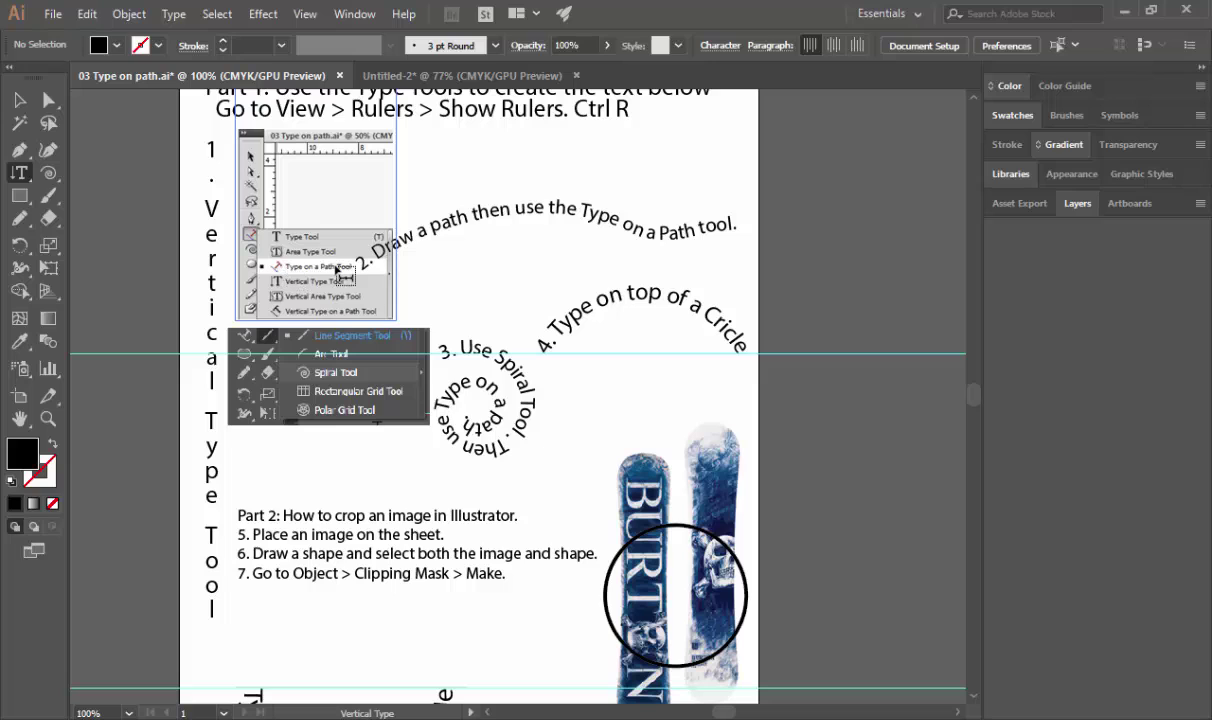
click(455, 75)
drag(19, 218, 75, 240)
mouse_move(370, 272)
mouse_down()
mouse_move(402, 237)
mouse_move(519, 247)
mouse_move(722, 220)
mouse_up()
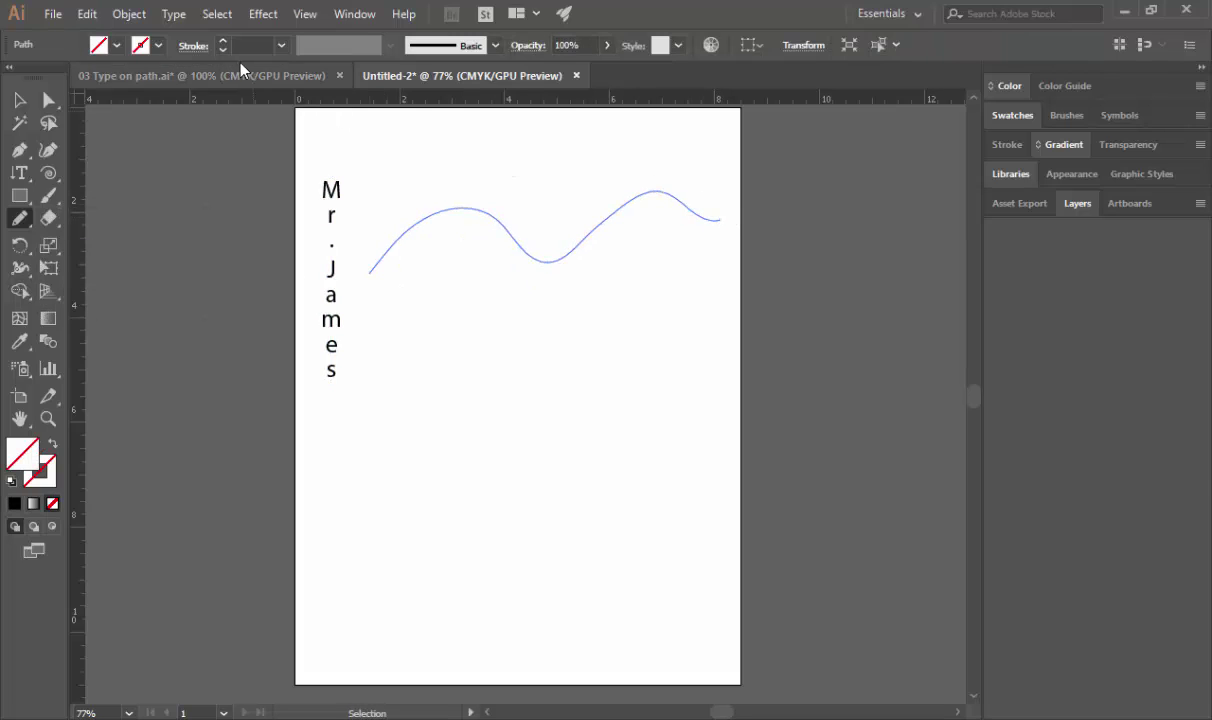
Select the wavy path and give it a black 0.75 pt stroke
key(ctrl)
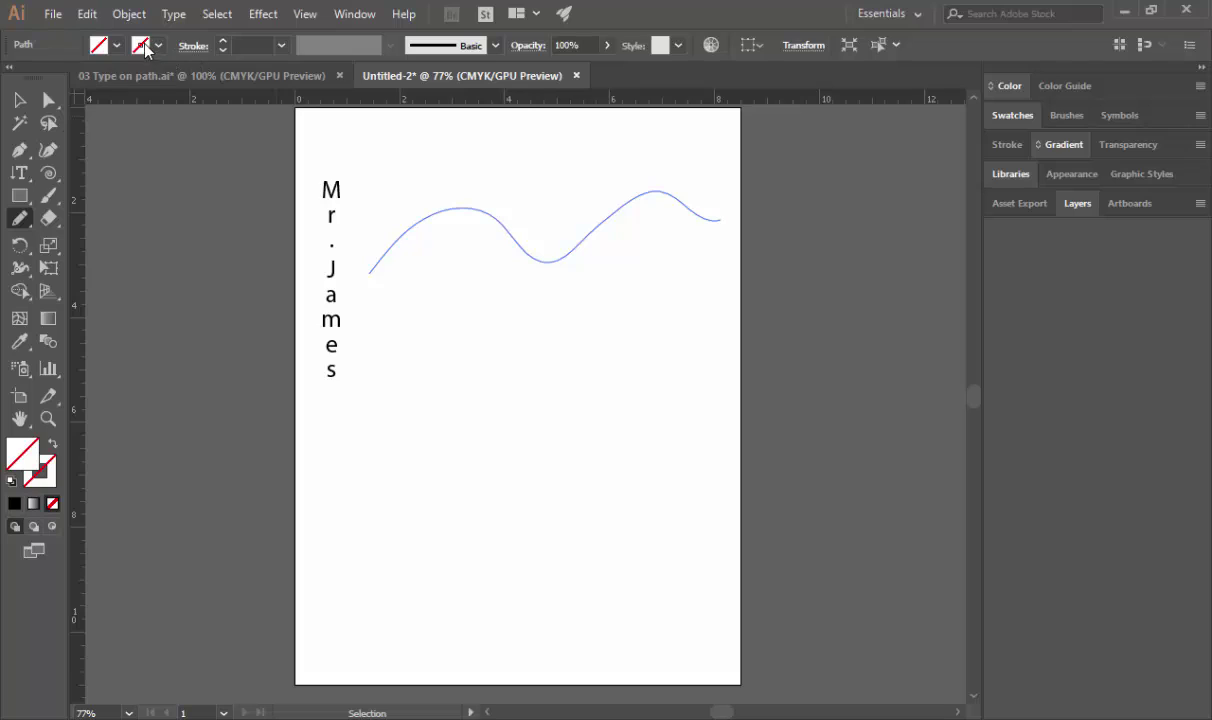
click(19, 100)
click(175, 288)
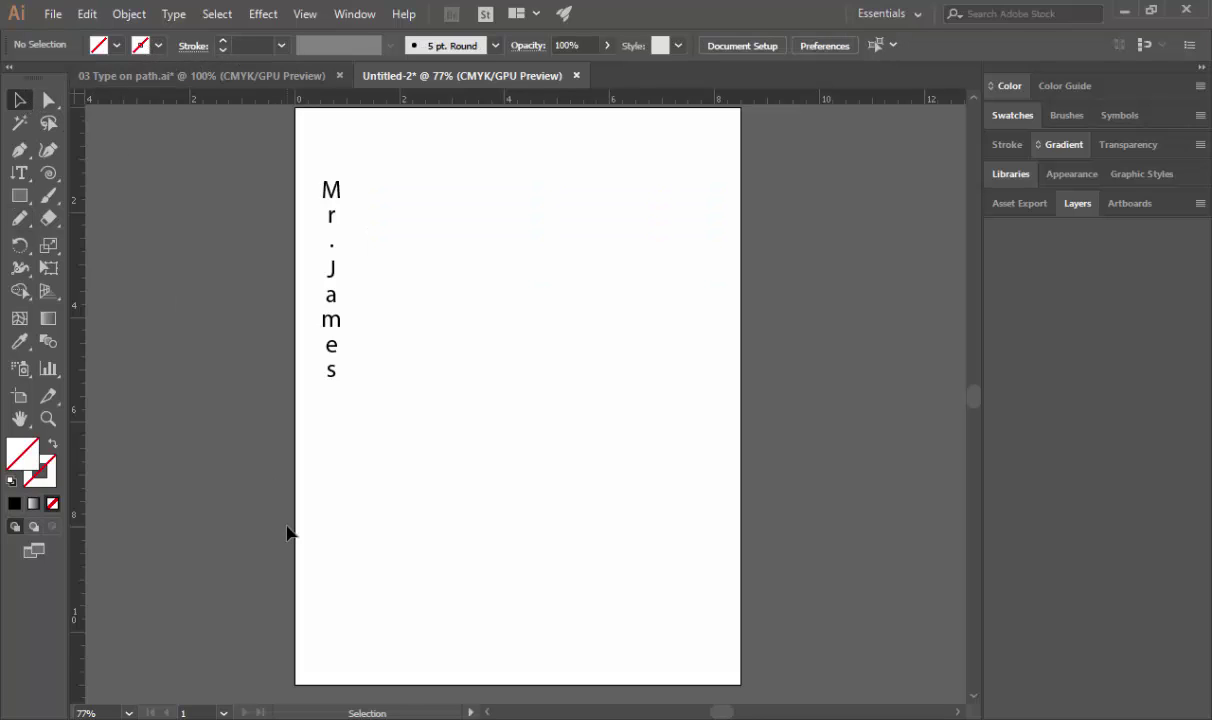
click(445, 190)
click(172, 264)
drag(517, 313, 520, 176)
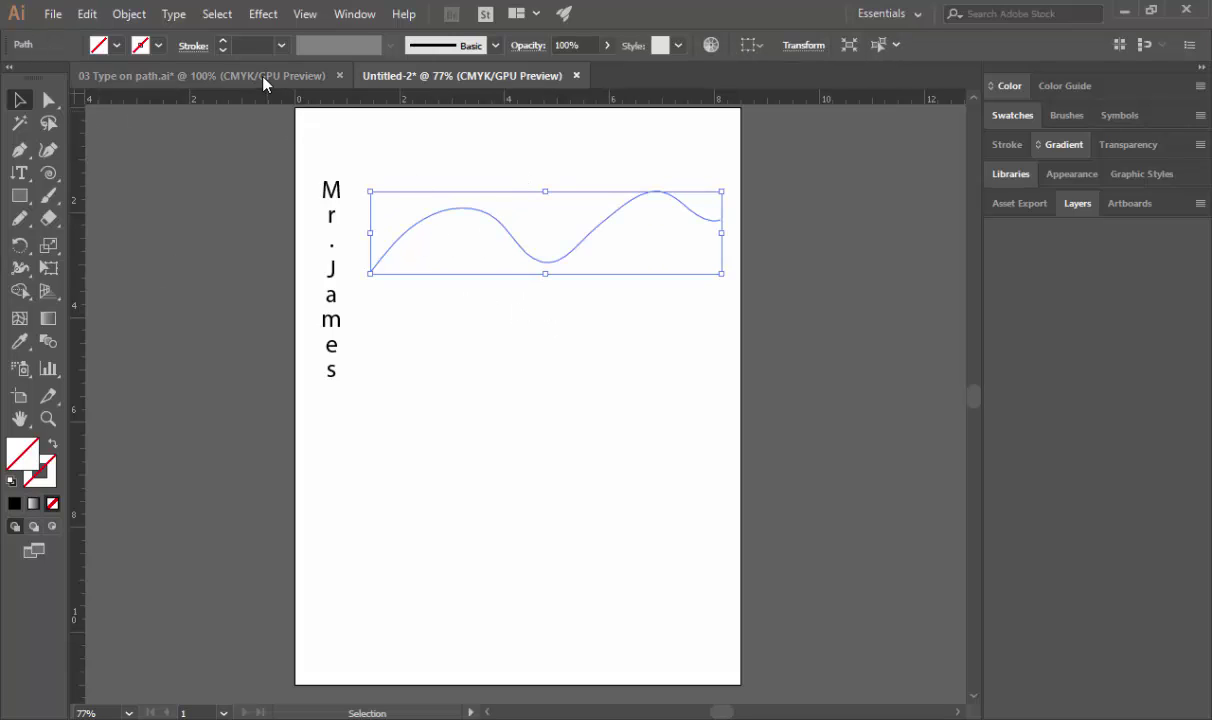
click(223, 46)
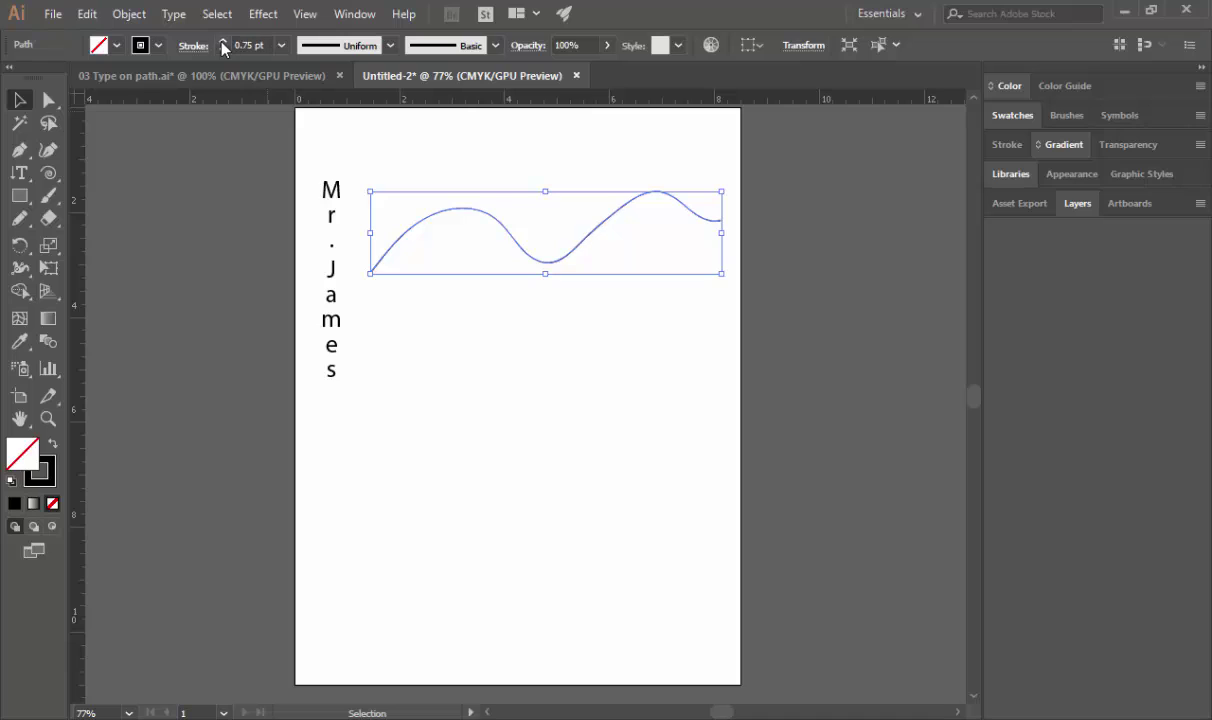
click(230, 212)
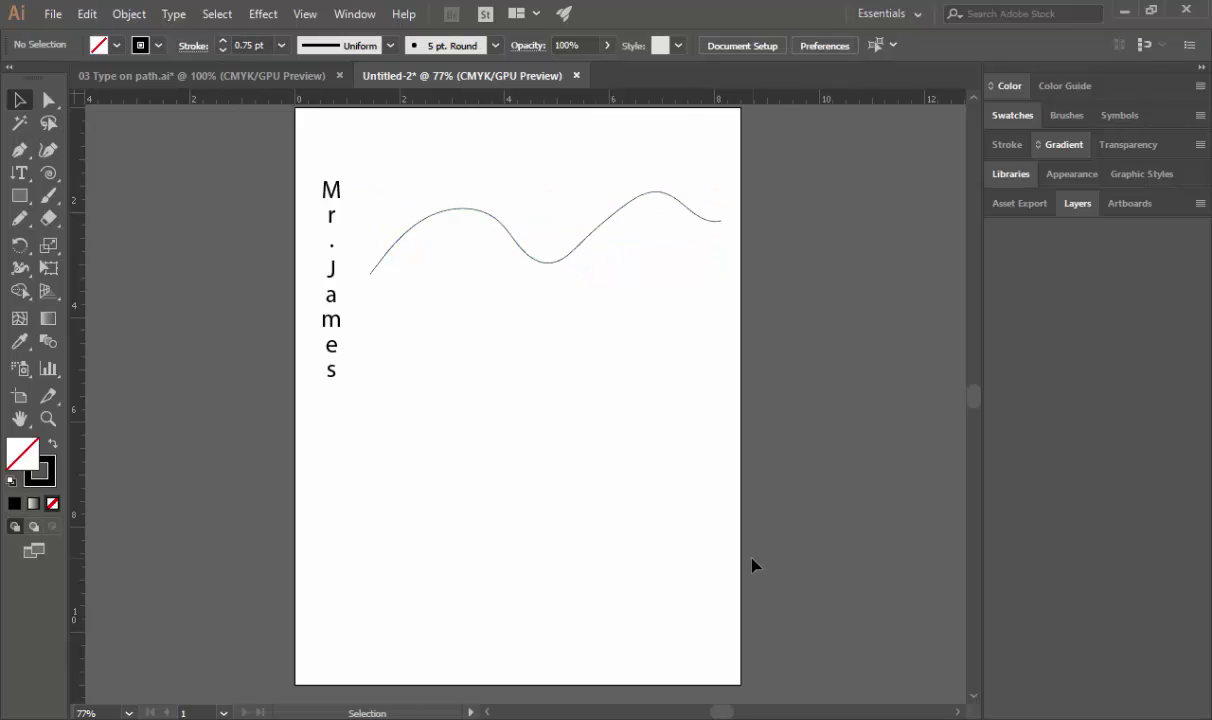
Add the text "sdfdsfdfdfdfdfdfdfdfdfdfdf" along the wavy path with the Type on a Path Tool, starting at the first crest
click(20, 173)
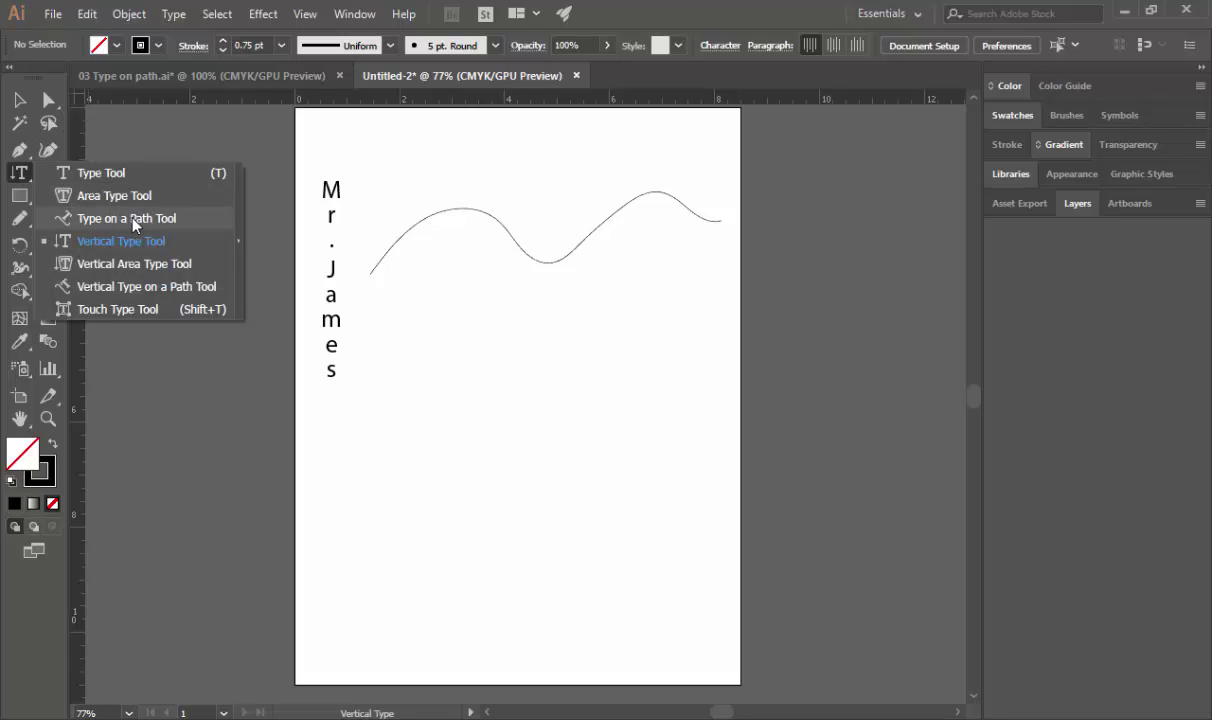
click(173, 219)
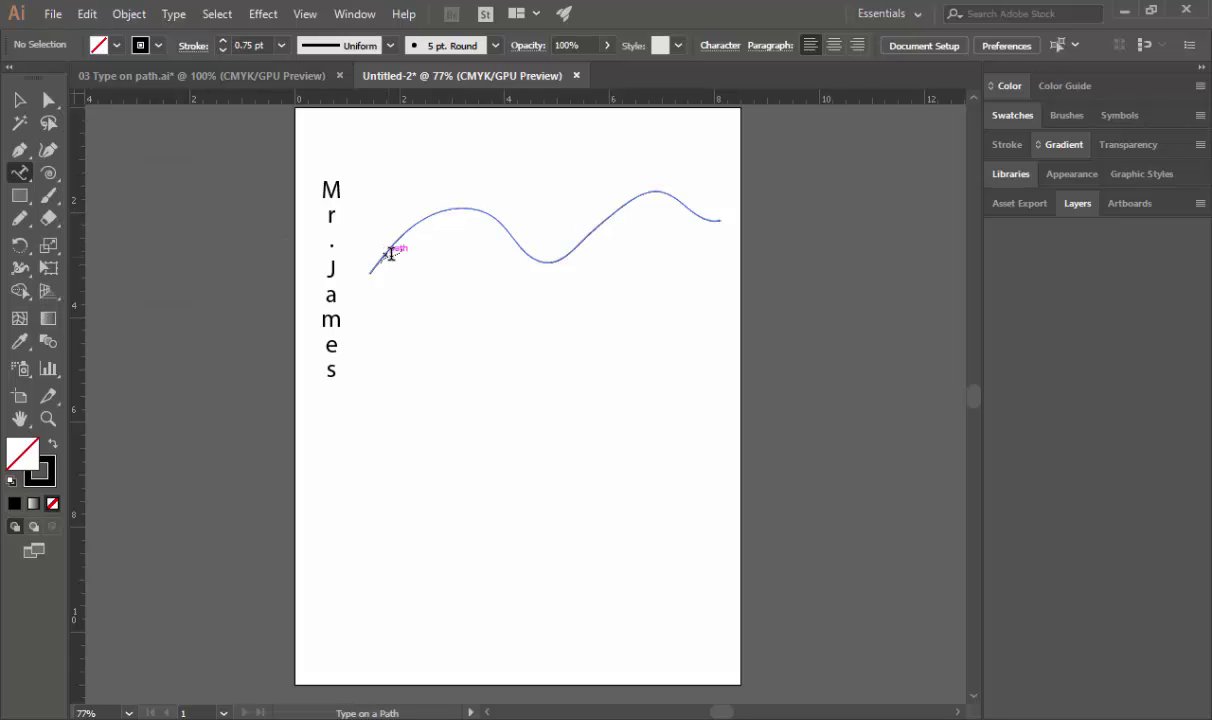
click(455, 209)
text(sdfdsfdfdfdfdfdfdfdfdfdfdf)
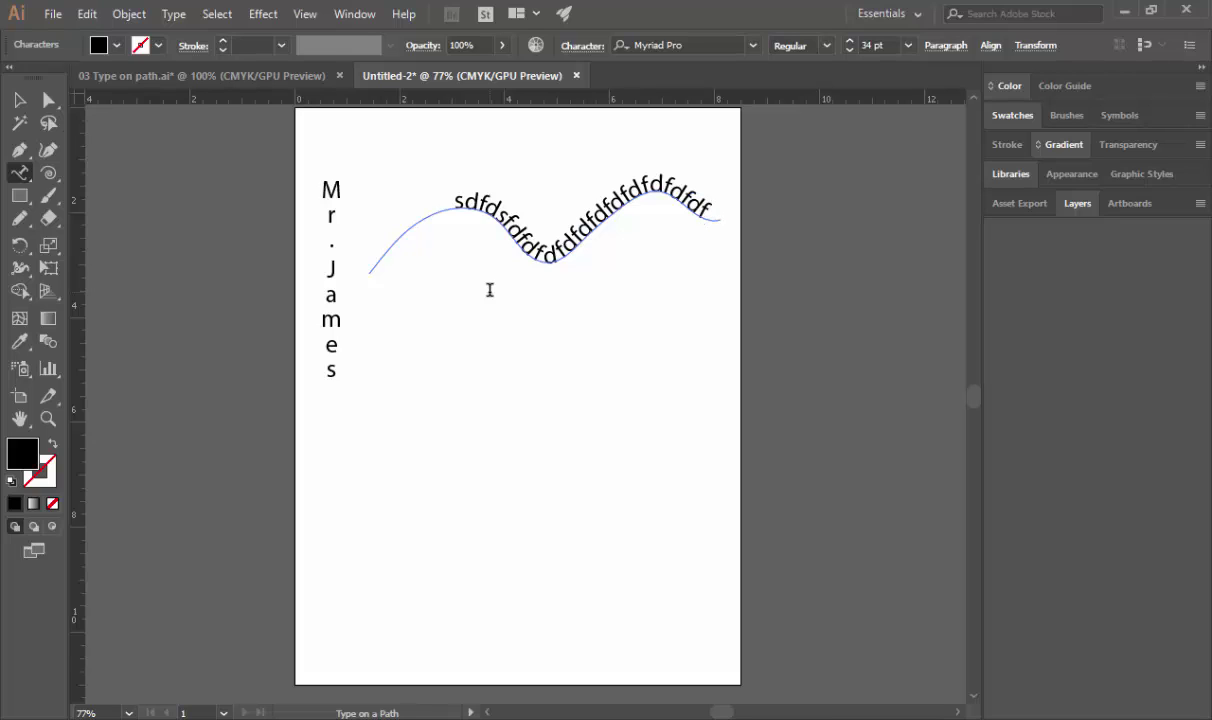
Slide the start of the path text back along the curve to near the path's left end
click(18, 100)
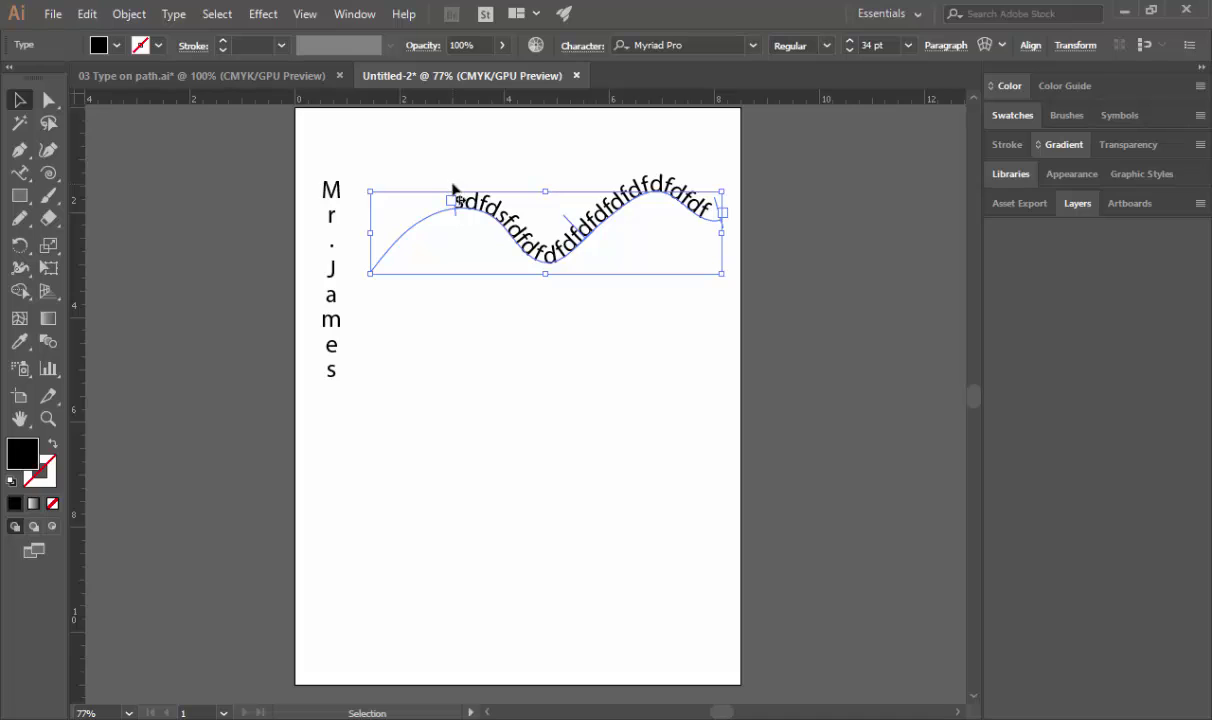
drag(453, 190, 372, 246)
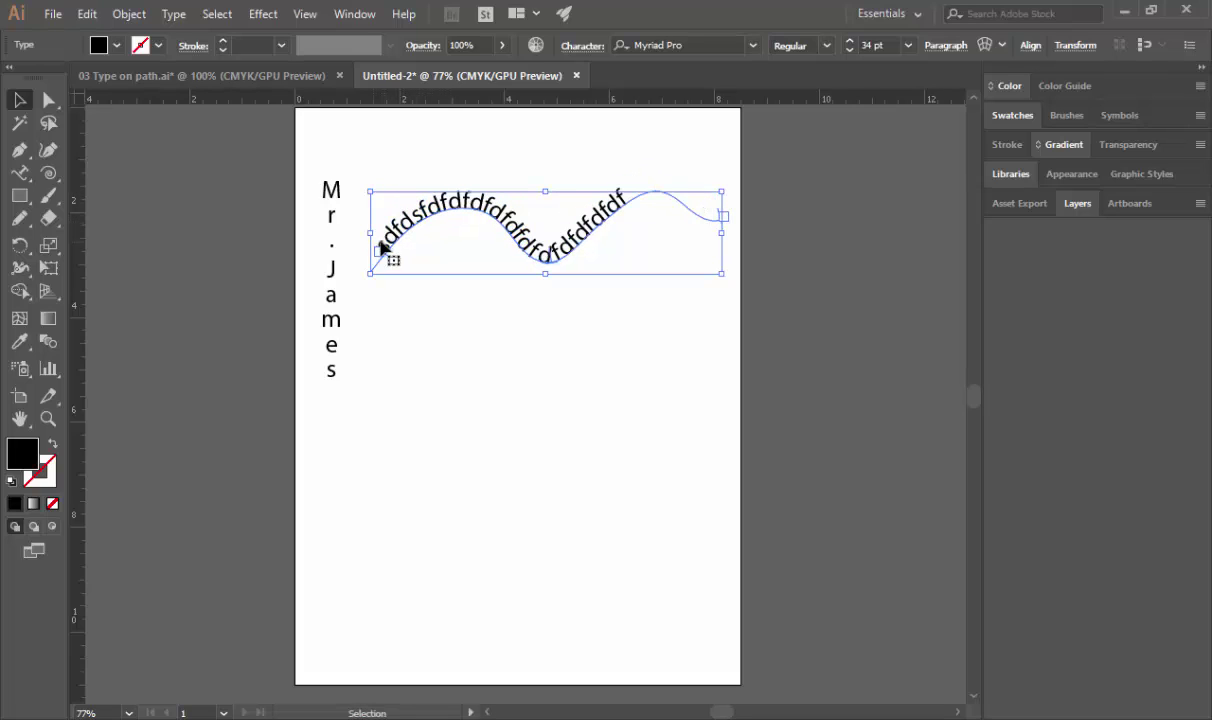
drag(546, 262, 580, 224)
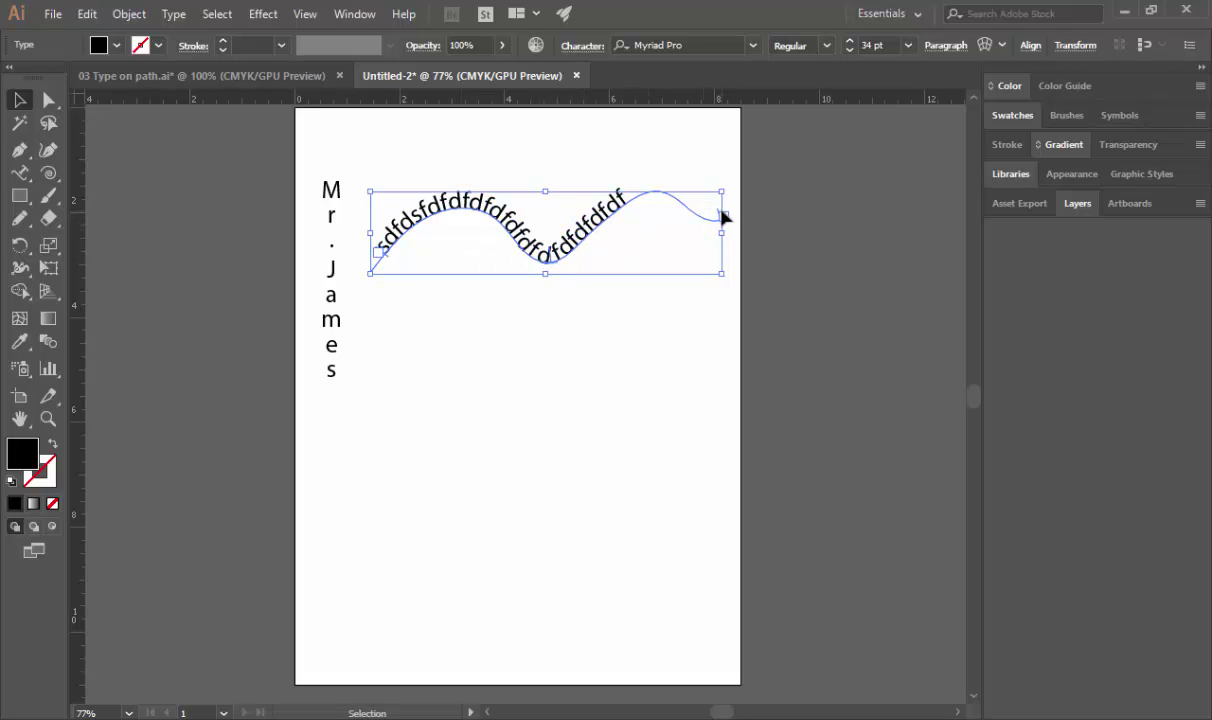
Reposition the end bracket of the wavy path text, placing it just past the path's second crest
drag(718, 215, 543, 256)
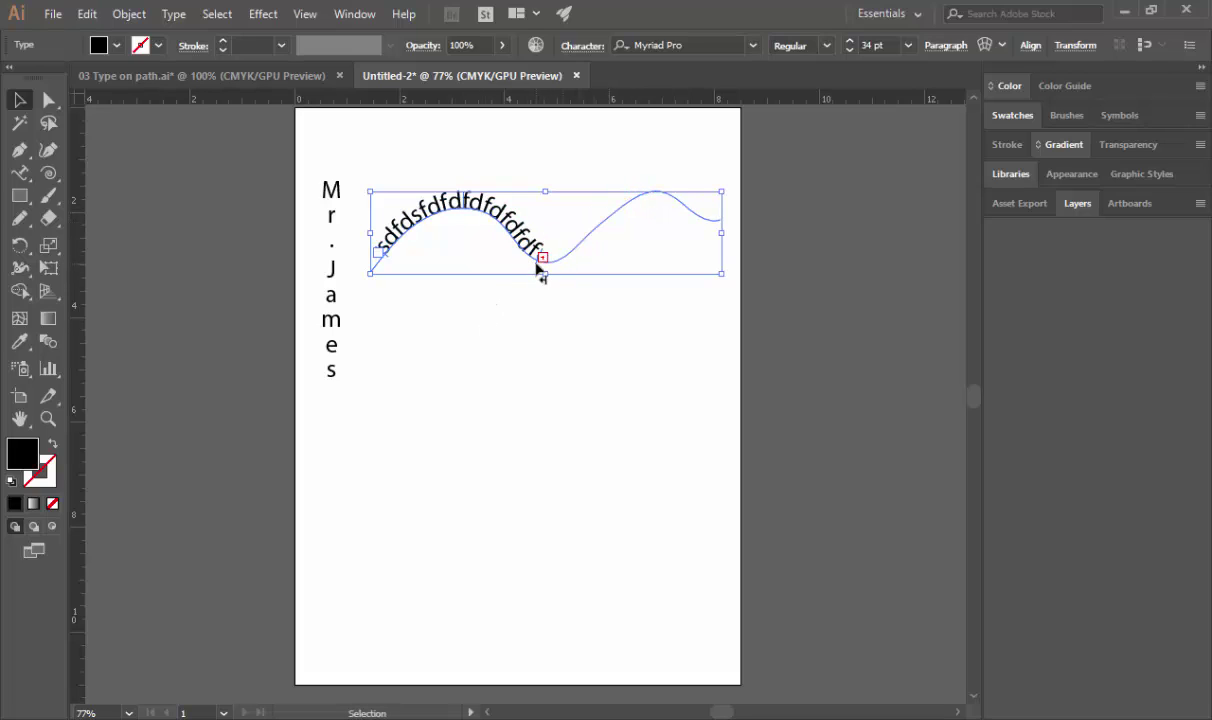
drag(542, 263, 692, 230)
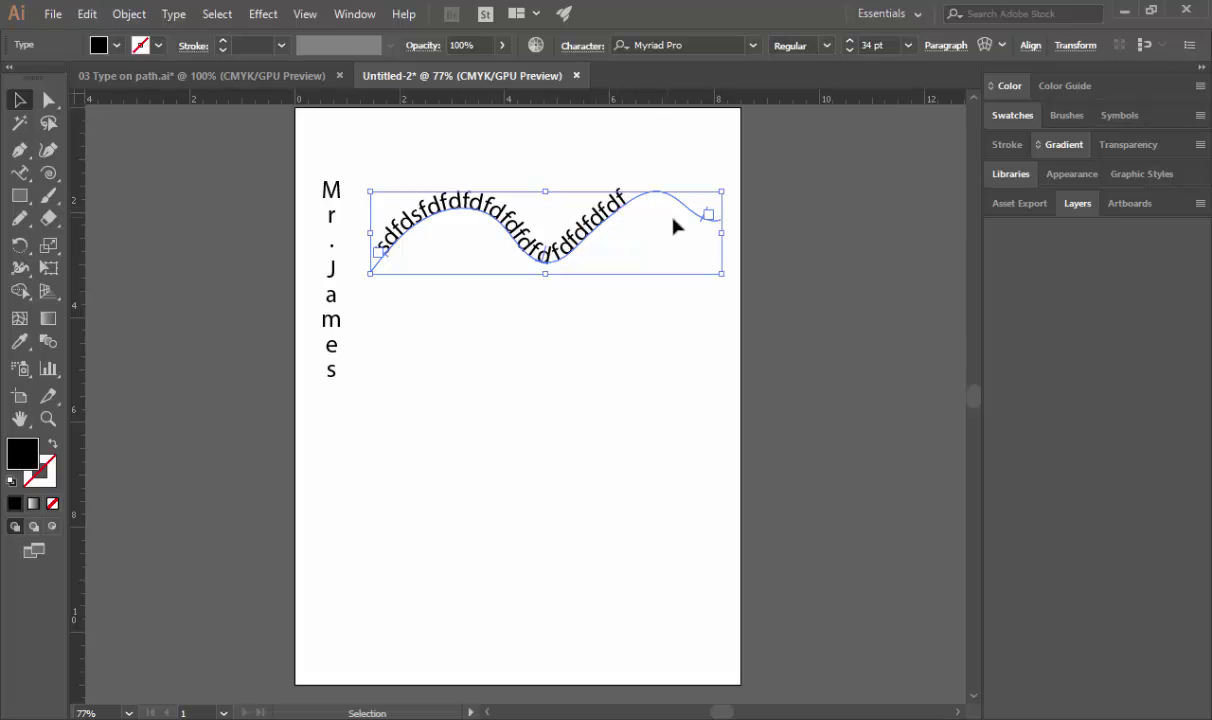
drag(703, 228, 673, 182)
Following the worksheet's spiral example, draw a spiral below the wavy text and give it a black 0.75 pt stroke
click(280, 75)
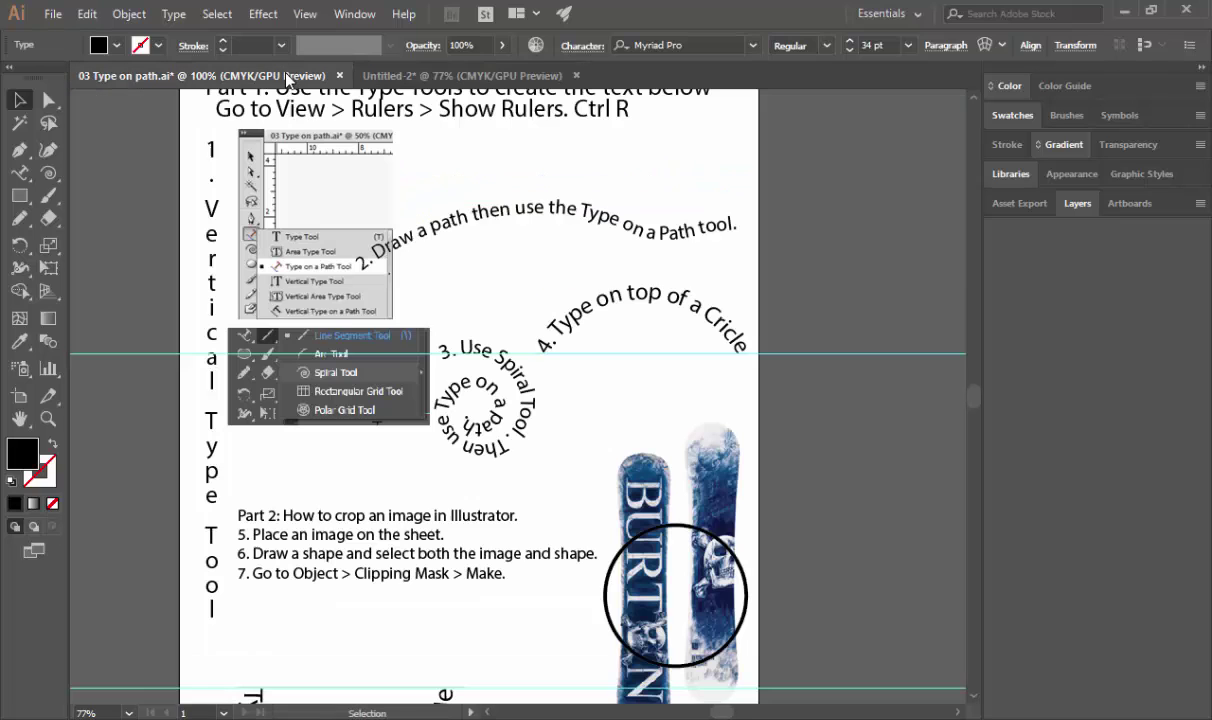
scroll(393, 249, down, 1)
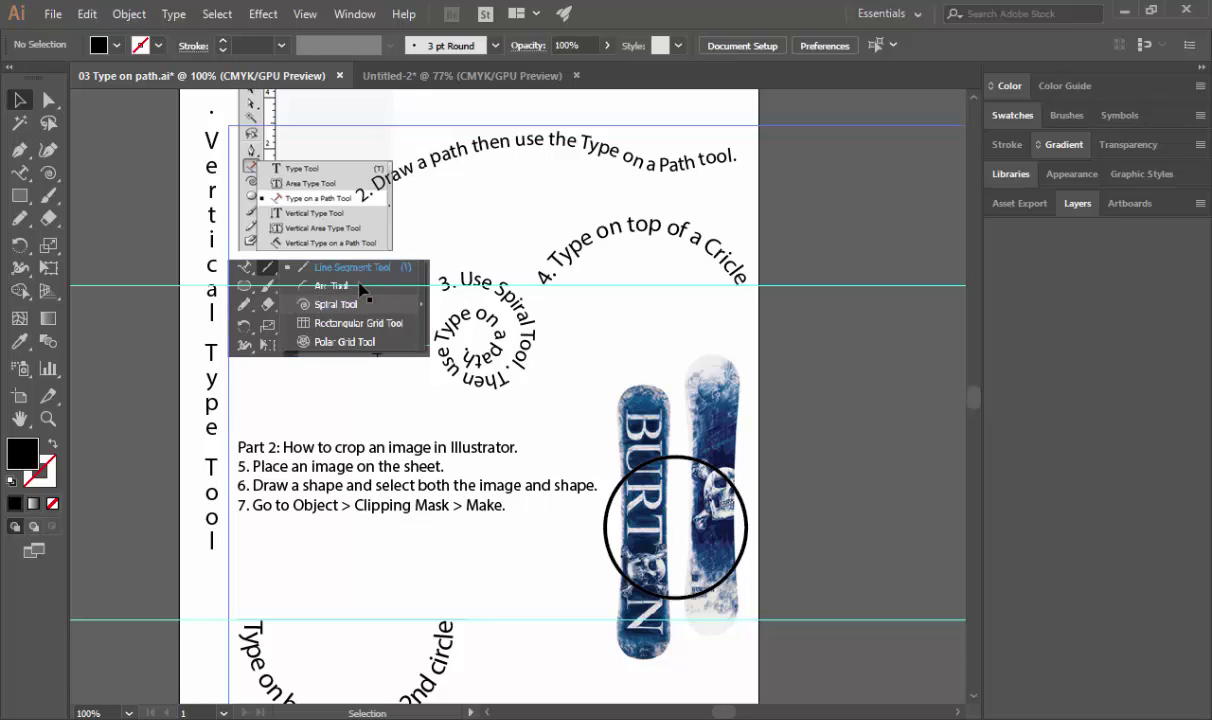
scroll(446, 168, up, 2)
click(417, 72)
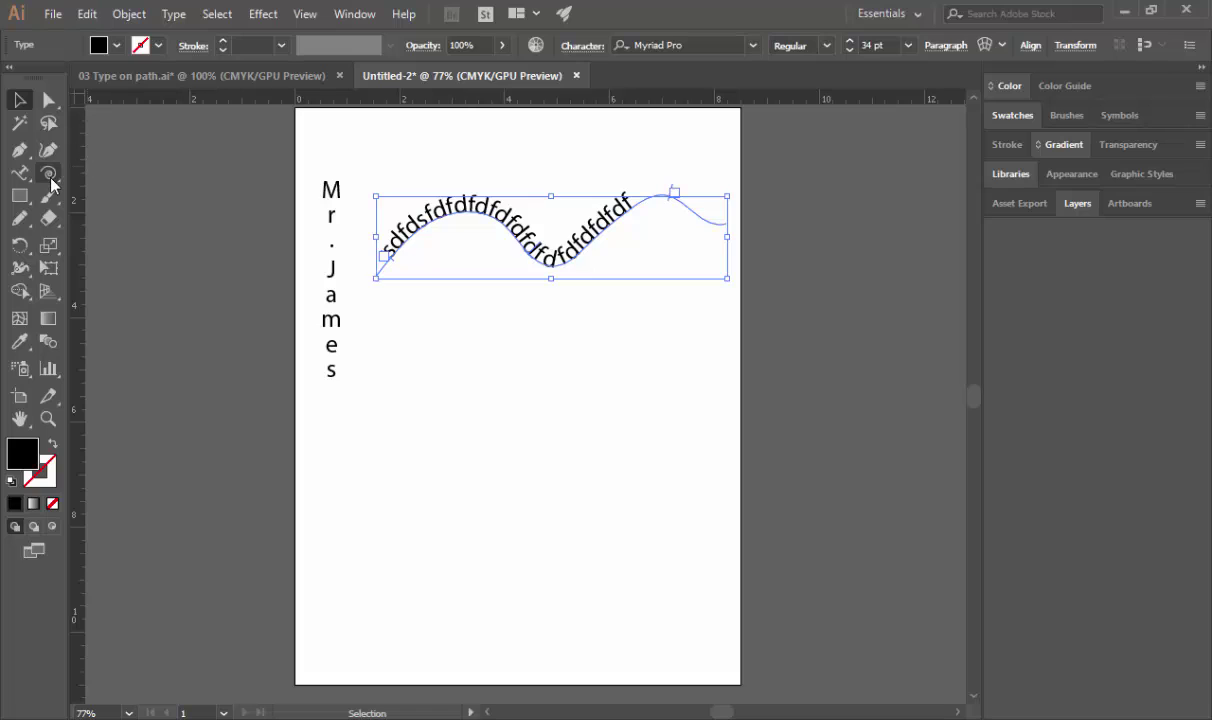
drag(48, 174, 132, 220)
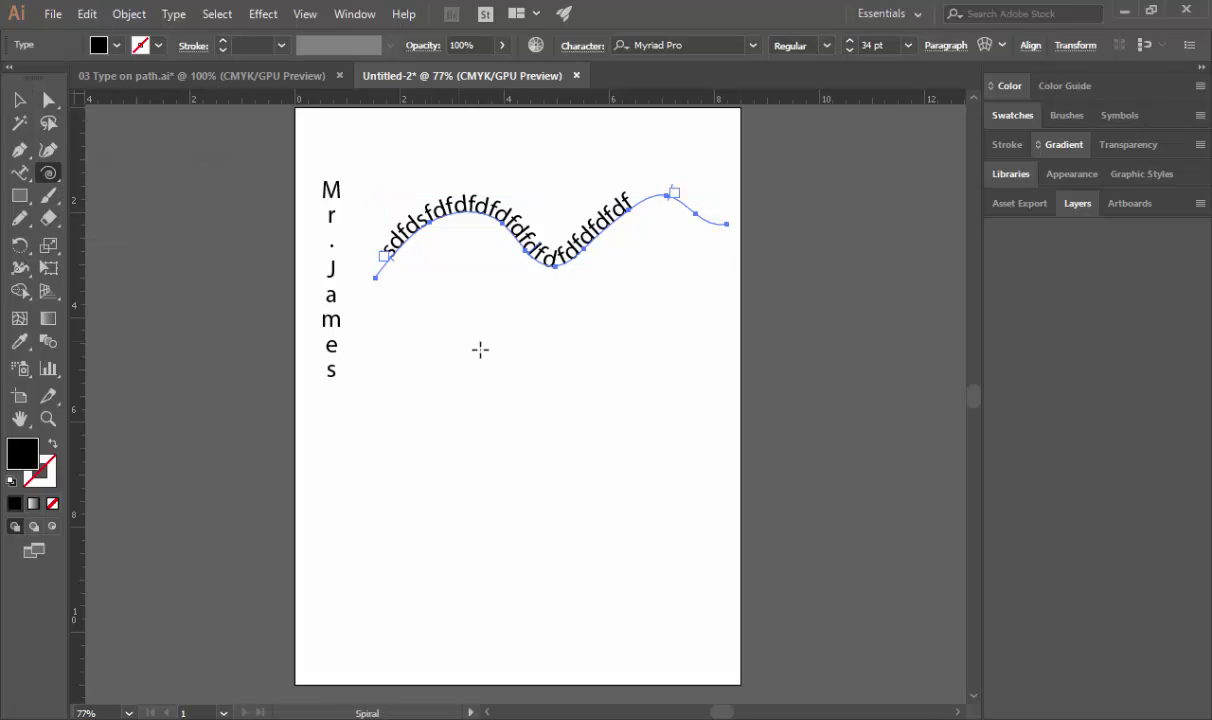
drag(531, 369, 571, 432)
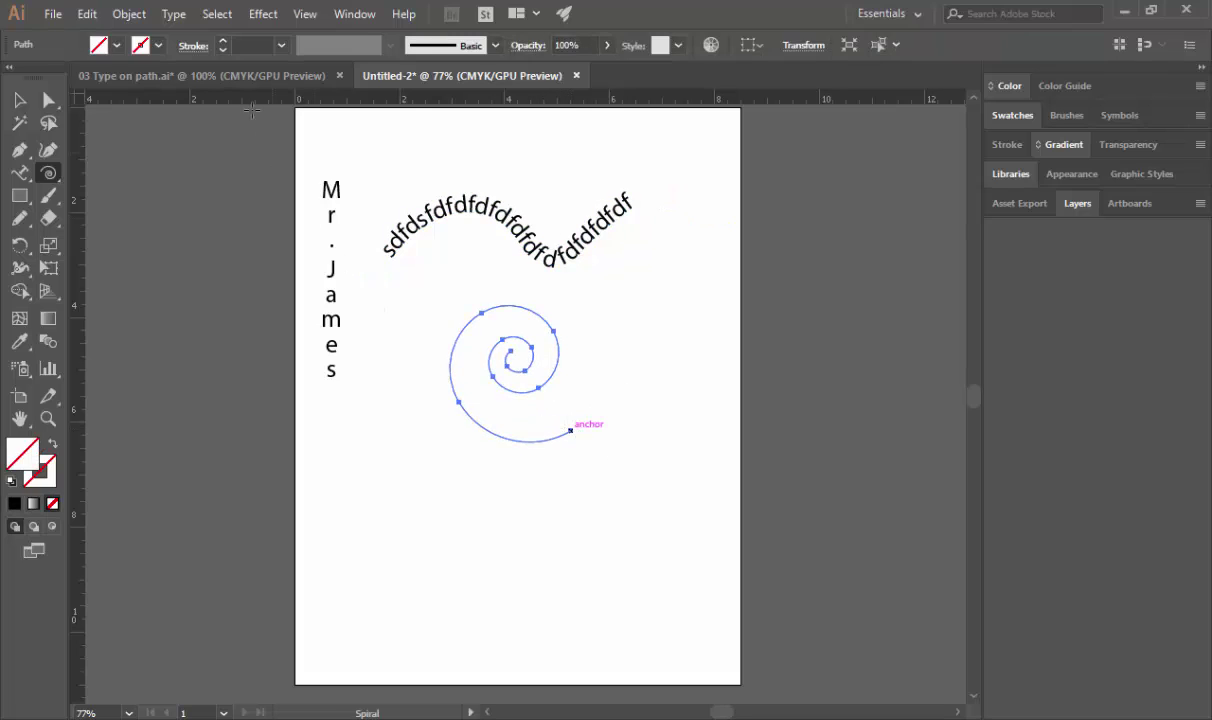
click(224, 43)
click(224, 43)
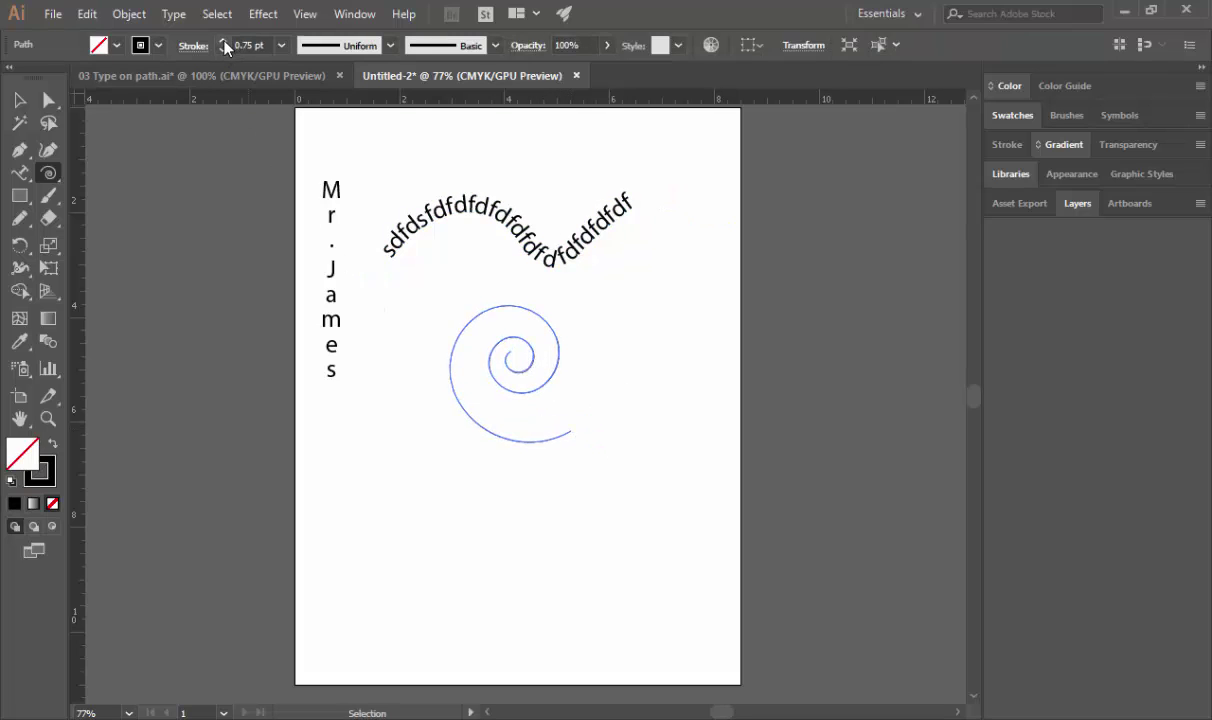
Fill the spiral with repeated "sdf" filler text using the Type on a Path Tool, starting near its outer end
click(20, 174)
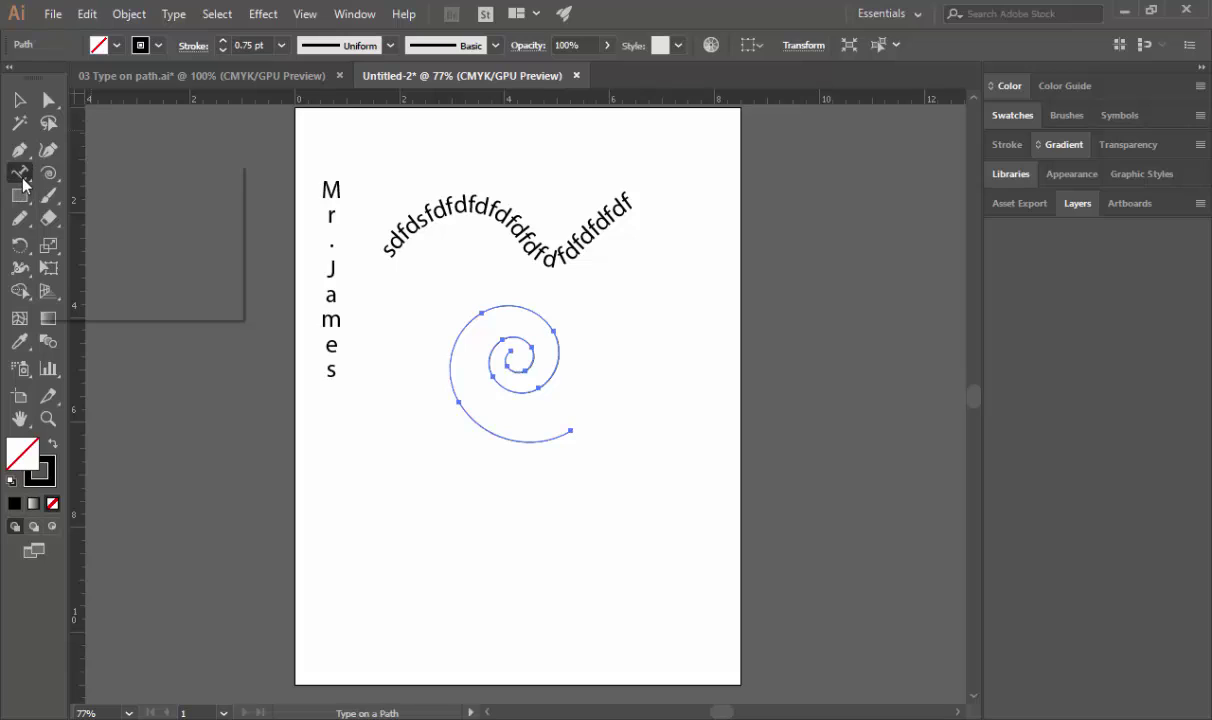
click(110, 219)
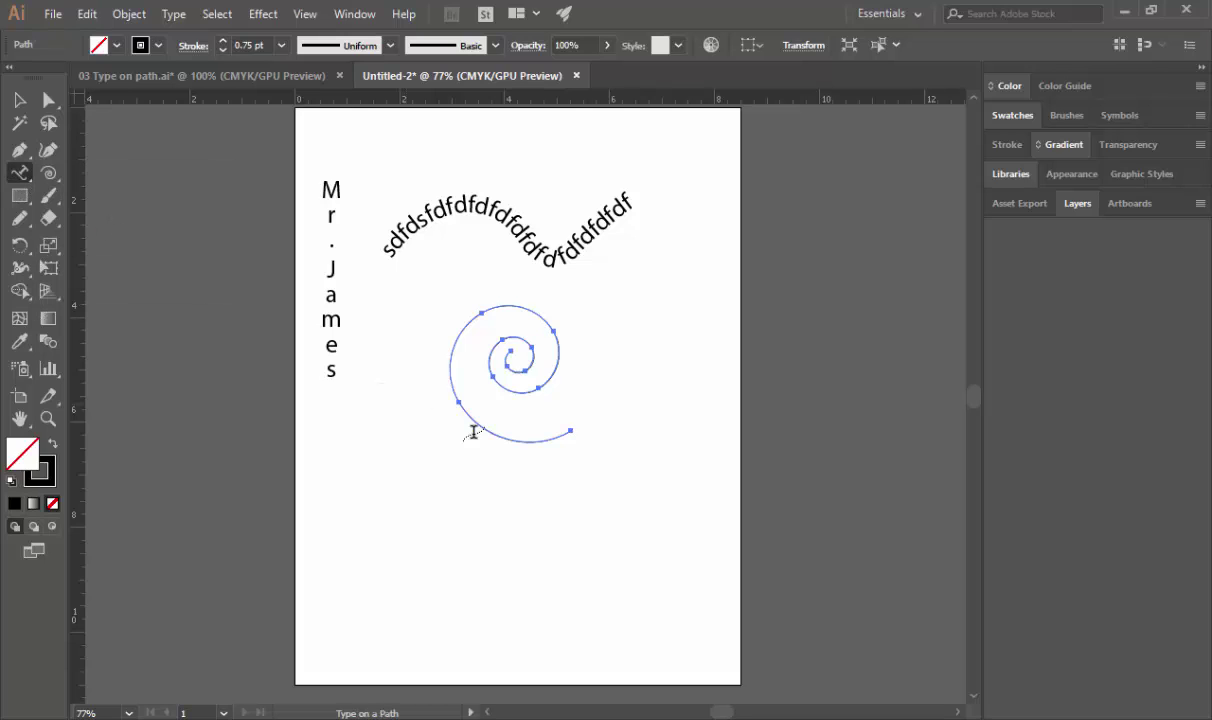
click(551, 442)
text(dsfdsfsdfsdfsdfsdfsd)
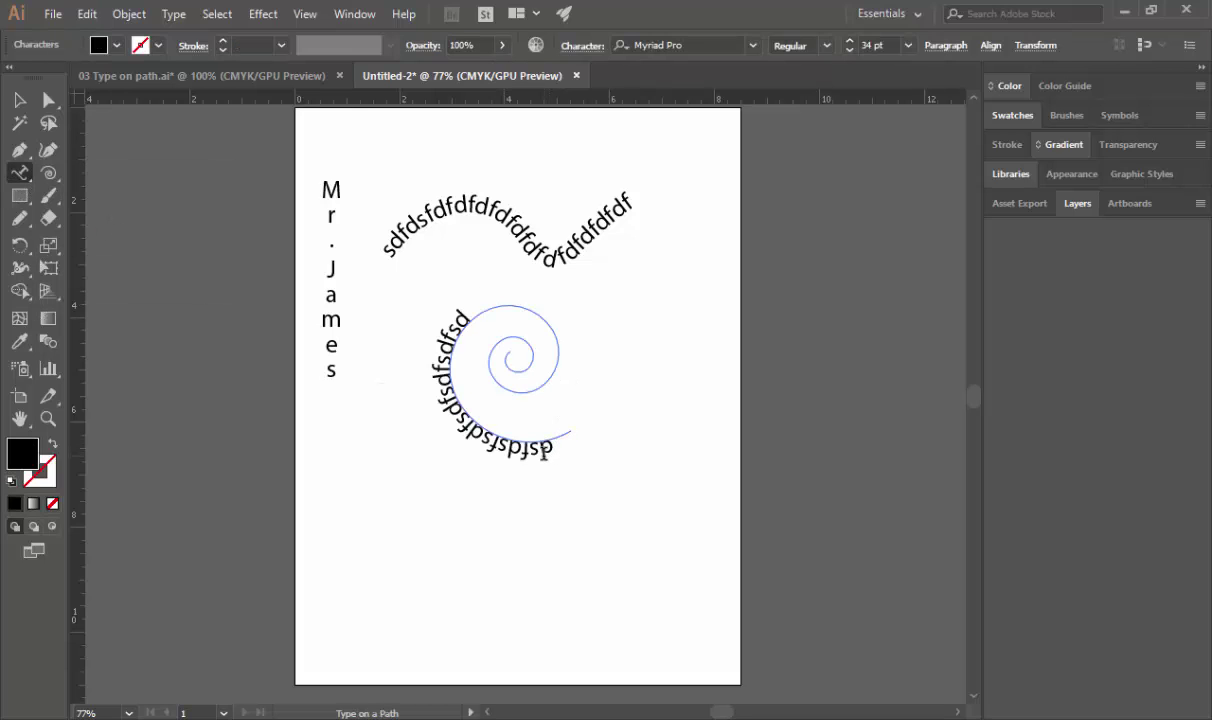
text(fsdfsdfsdfsdfsdfsdfsdfsdfsdfsdfsdfsdfsd)
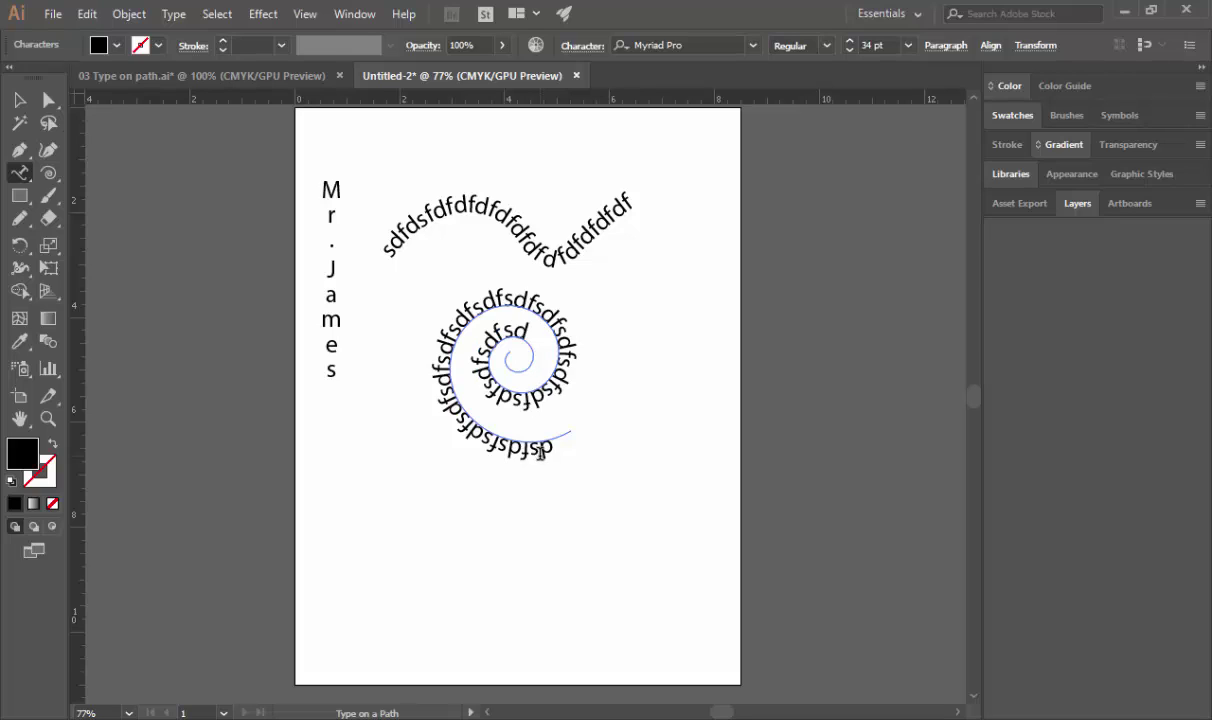
text(fsdfsd)
key(Escape)
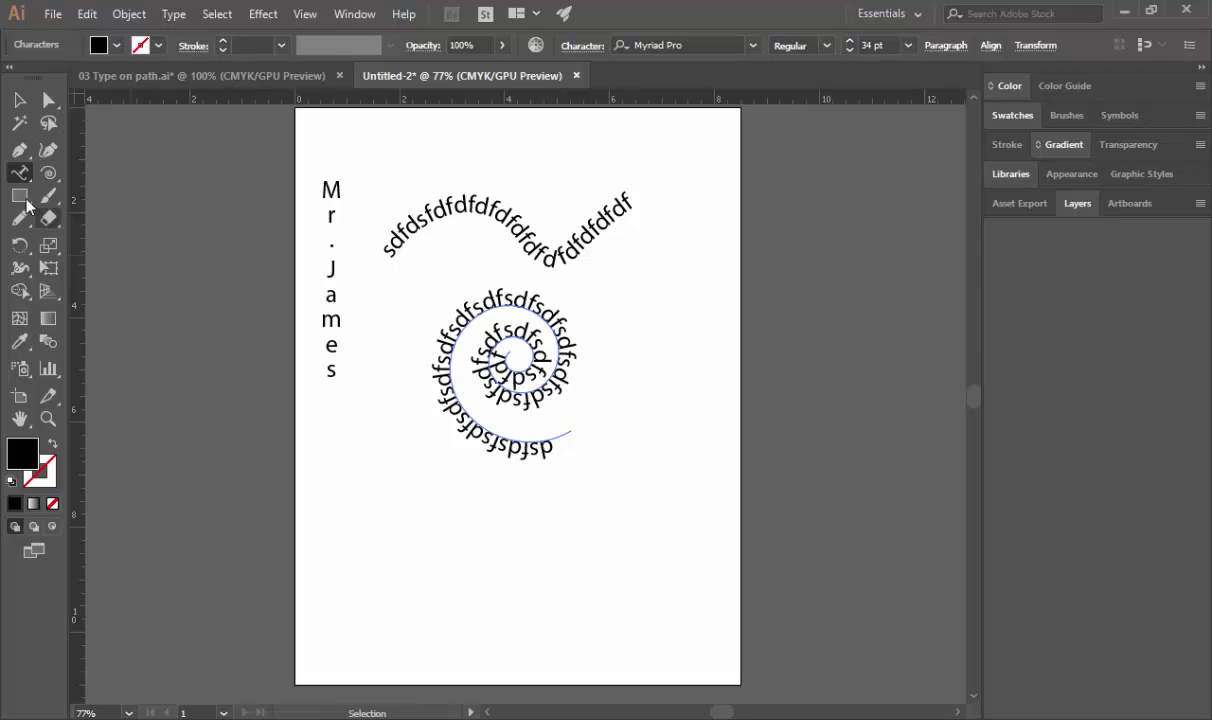
click(337, 610)
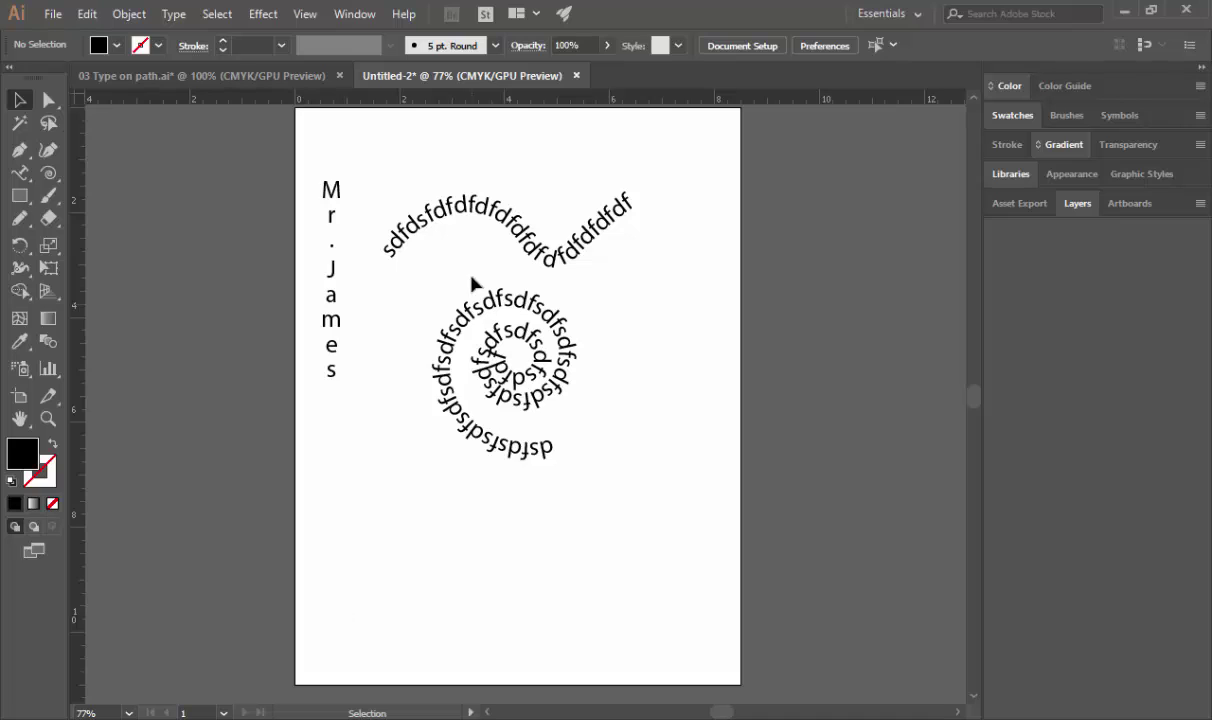
Move the wavy text up near the page's top edge and the spiral text up beneath it, beside the vertical text
drag(487, 222, 487, 162)
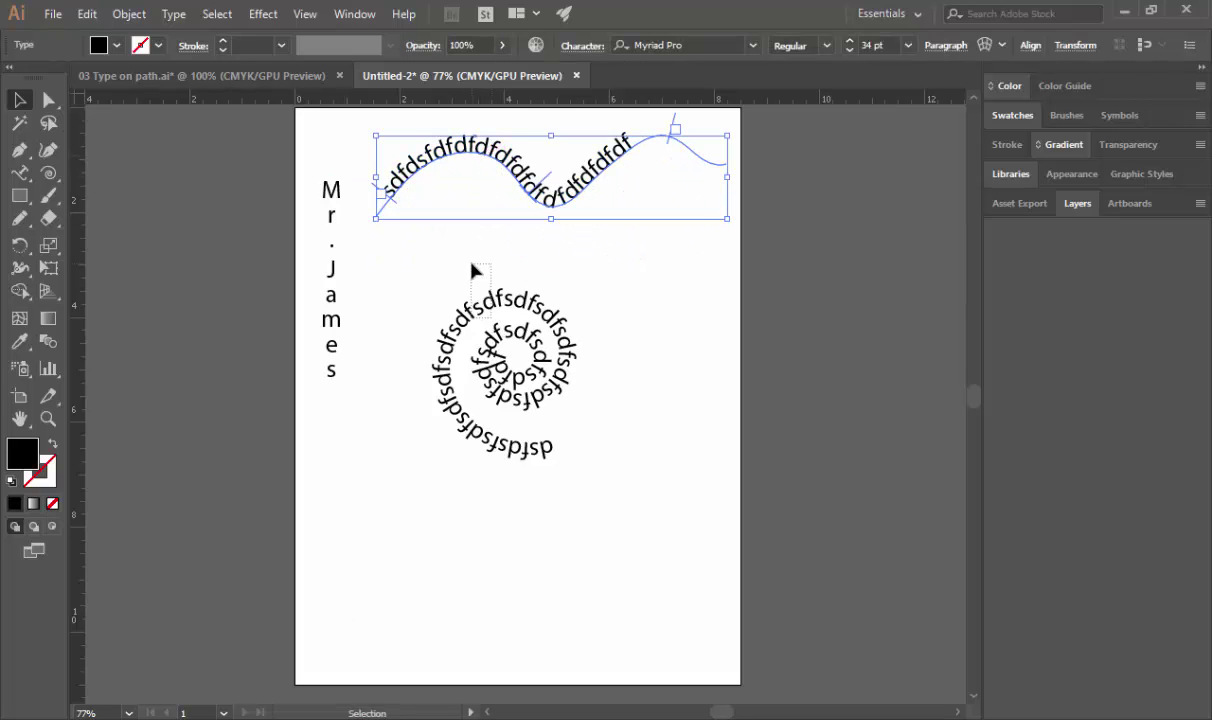
mouse_move(450, 340)
mouse_down()
mouse_move(446, 230)
mouse_move(414, 260)
mouse_up()
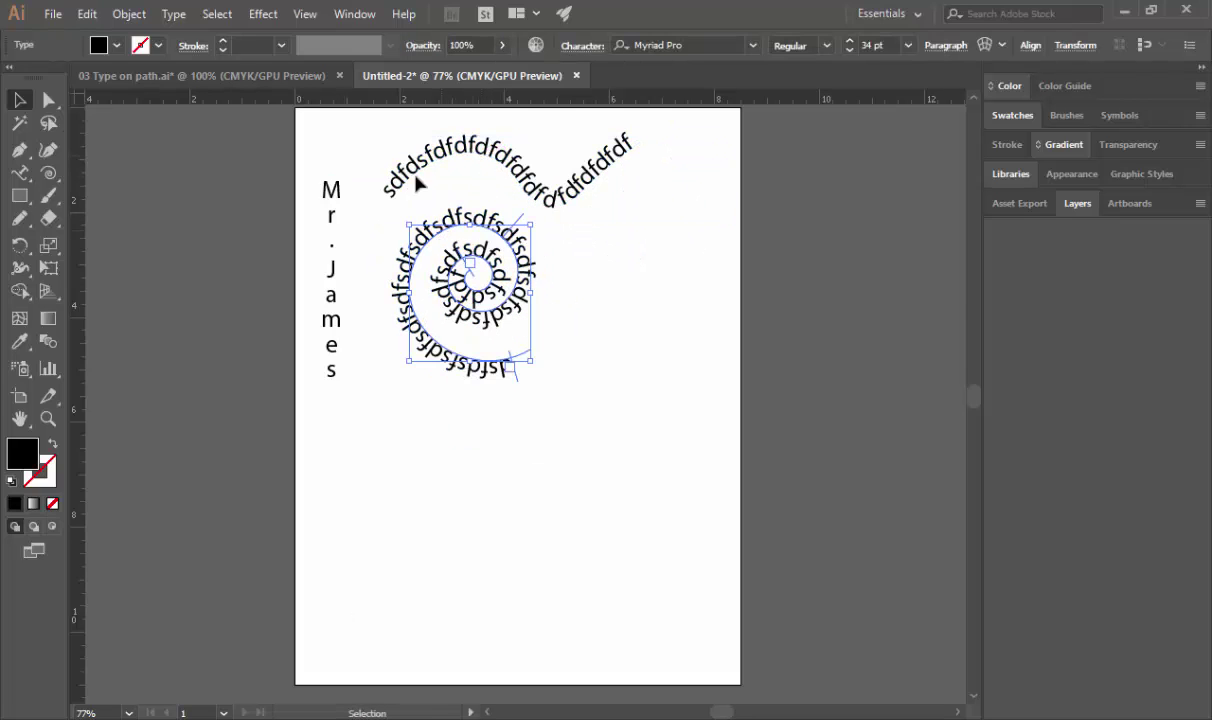
Consult the worksheet's type-on-a-circle example, then draw a circle about 3.43 in wide on the lower right of the page
click(298, 76)
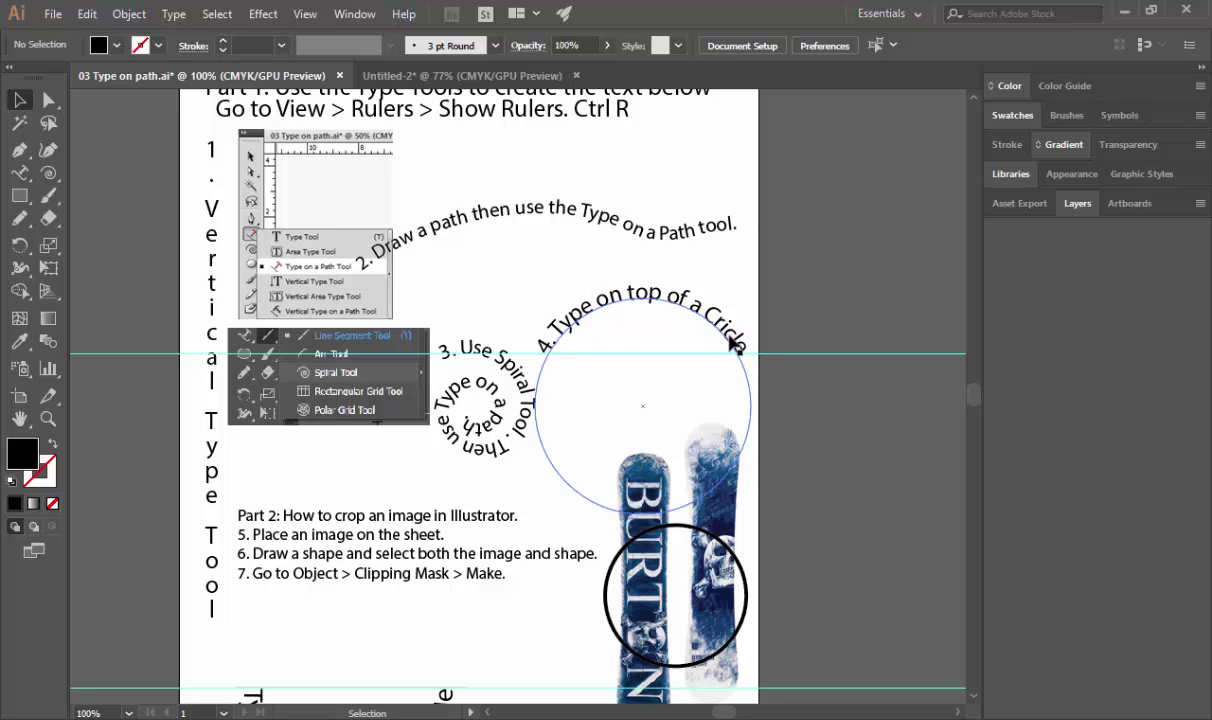
scroll(718, 373, up, 2)
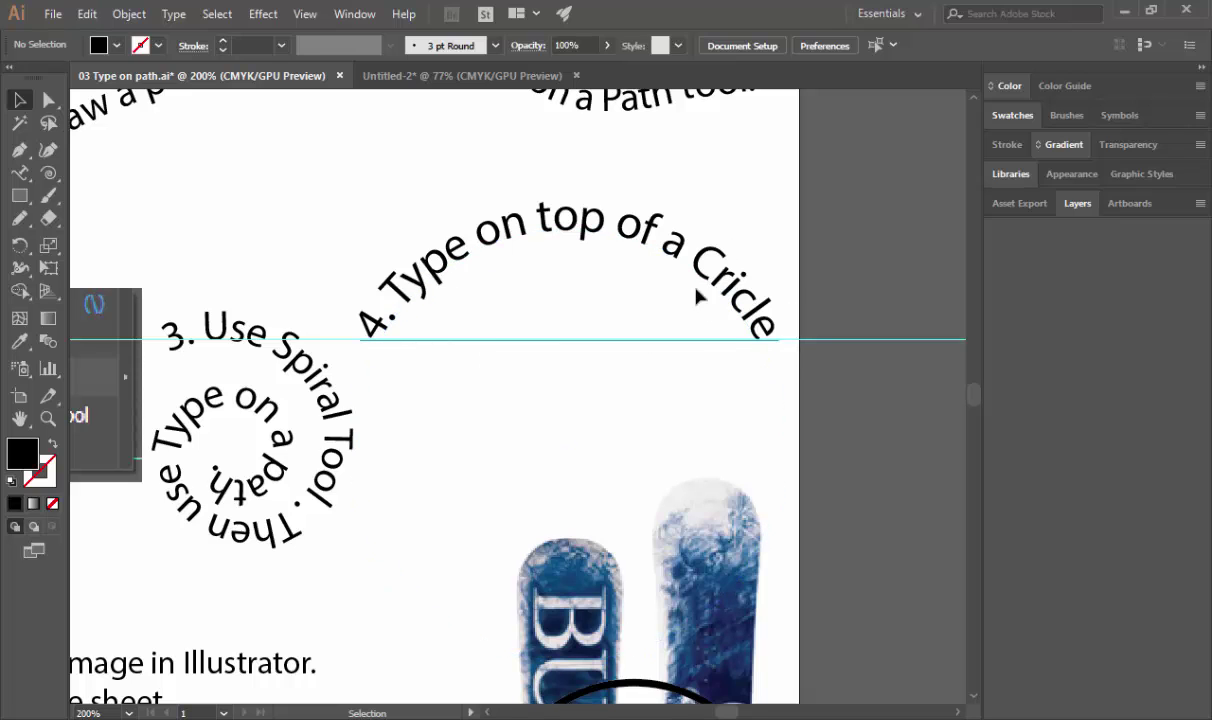
click(490, 80)
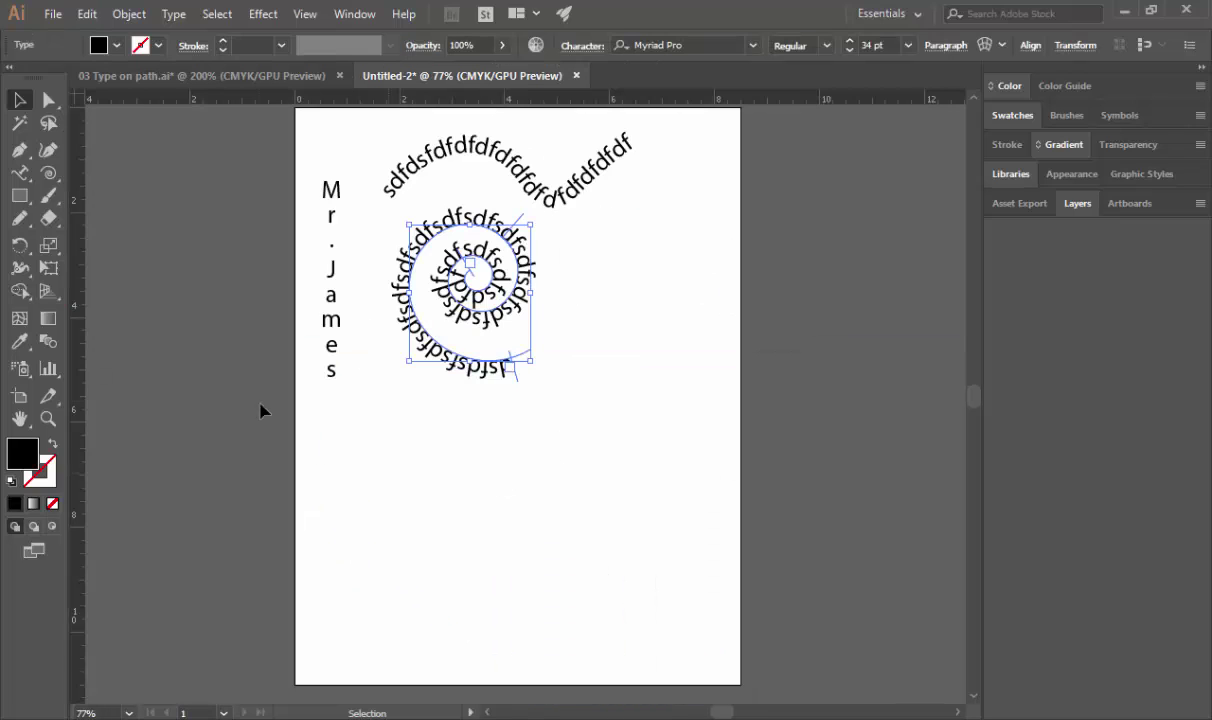
scroll(260, 411, down, 2)
drag(33, 204, 62, 240)
drag(517, 350, 698, 527)
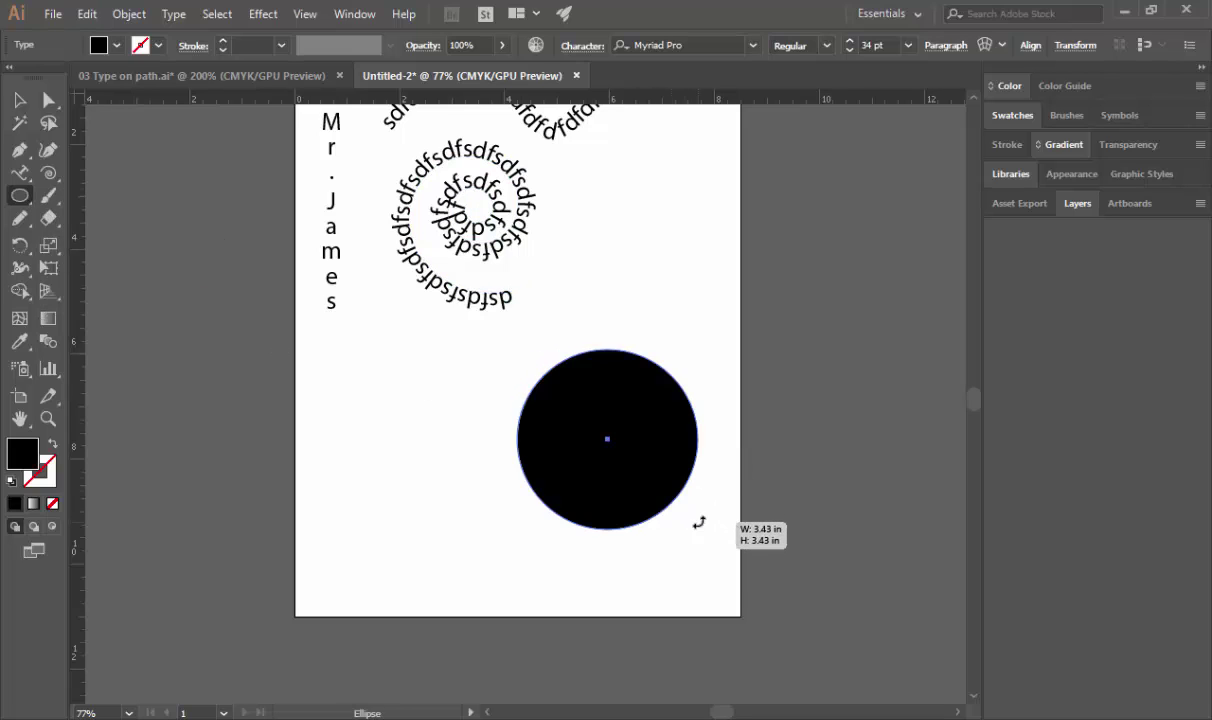
Add the same name as in the vertical text along the circle's outline with the Type on a Path Tool, starting on its upper-left arc
click(21, 174)
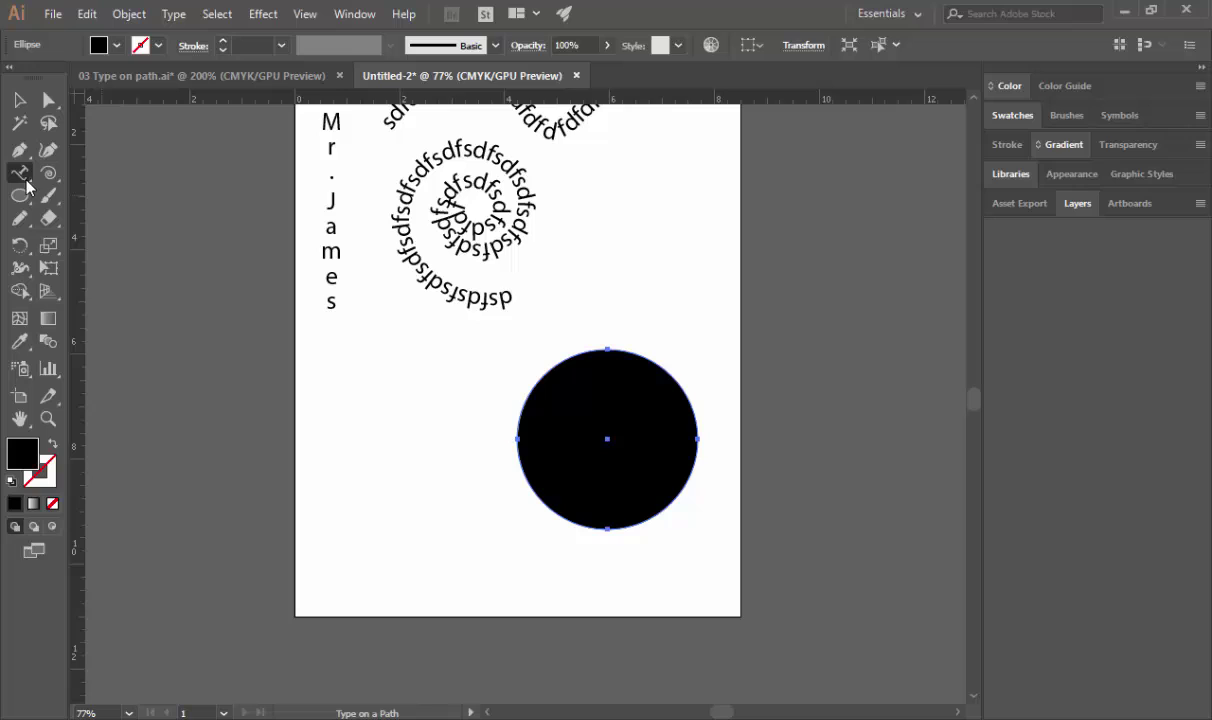
click(522, 401)
text(Mr. James)
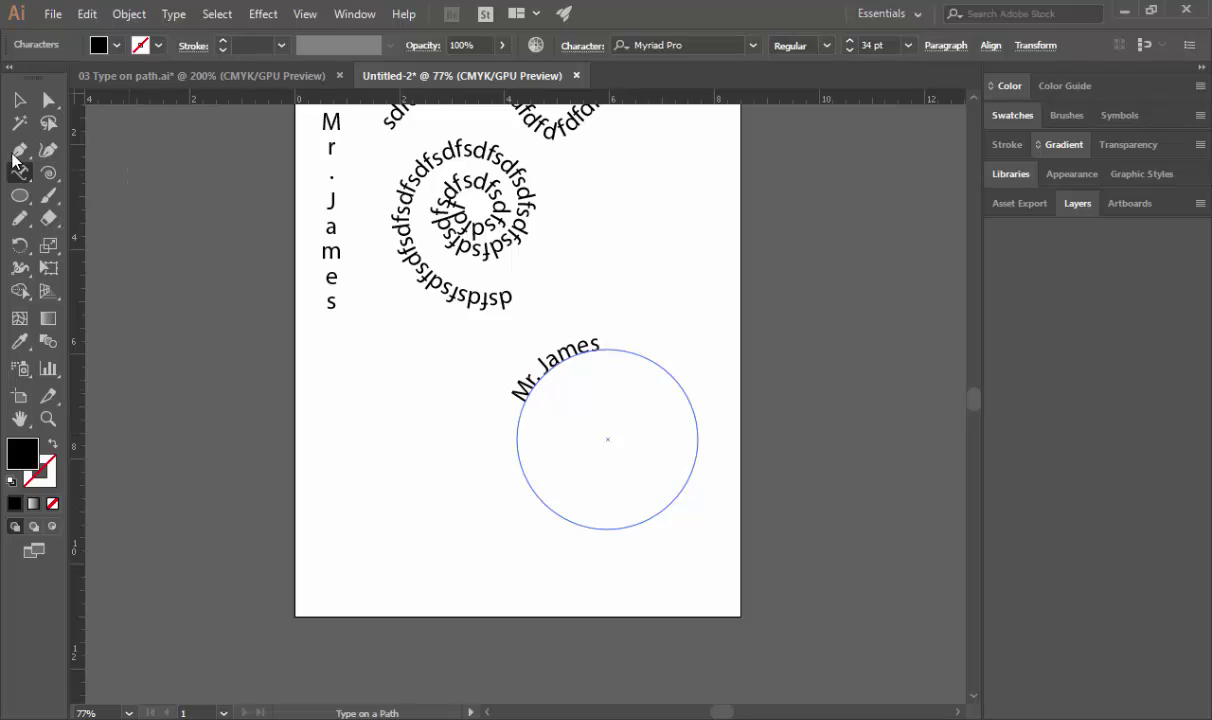
click(19, 100)
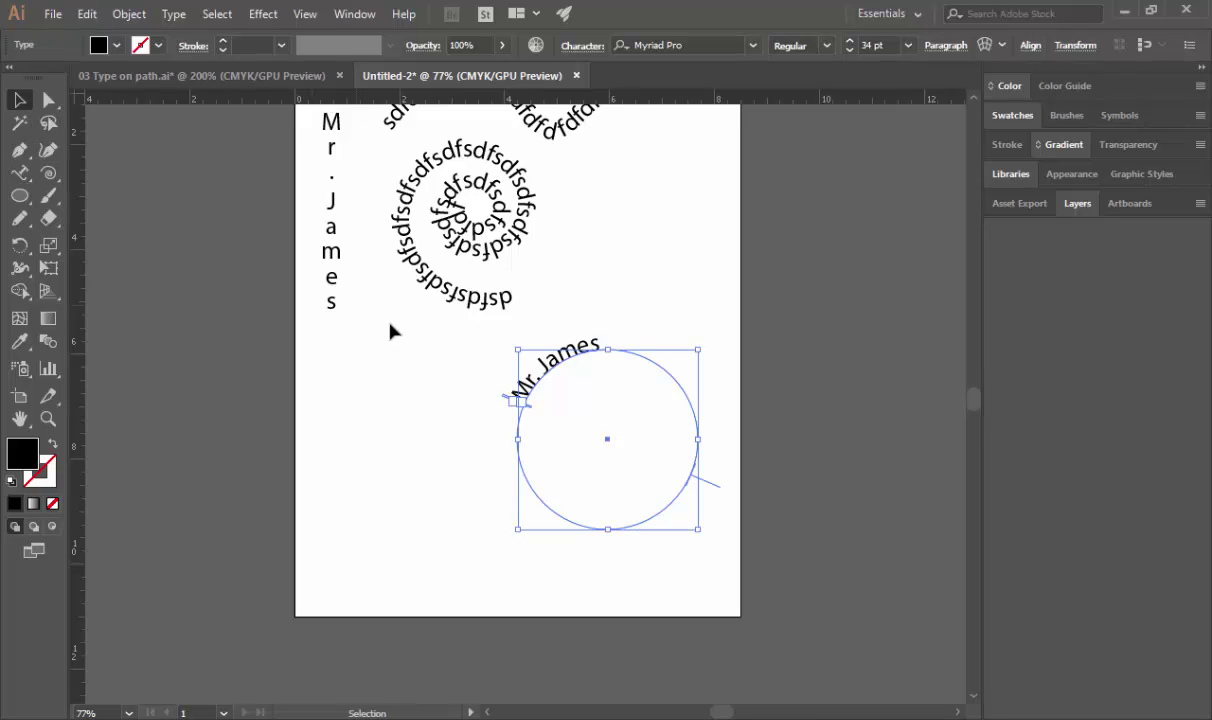
Adjust the circle text's start, end and centre brackets to center the name over the top of the circle
scroll(560, 462, up, 2)
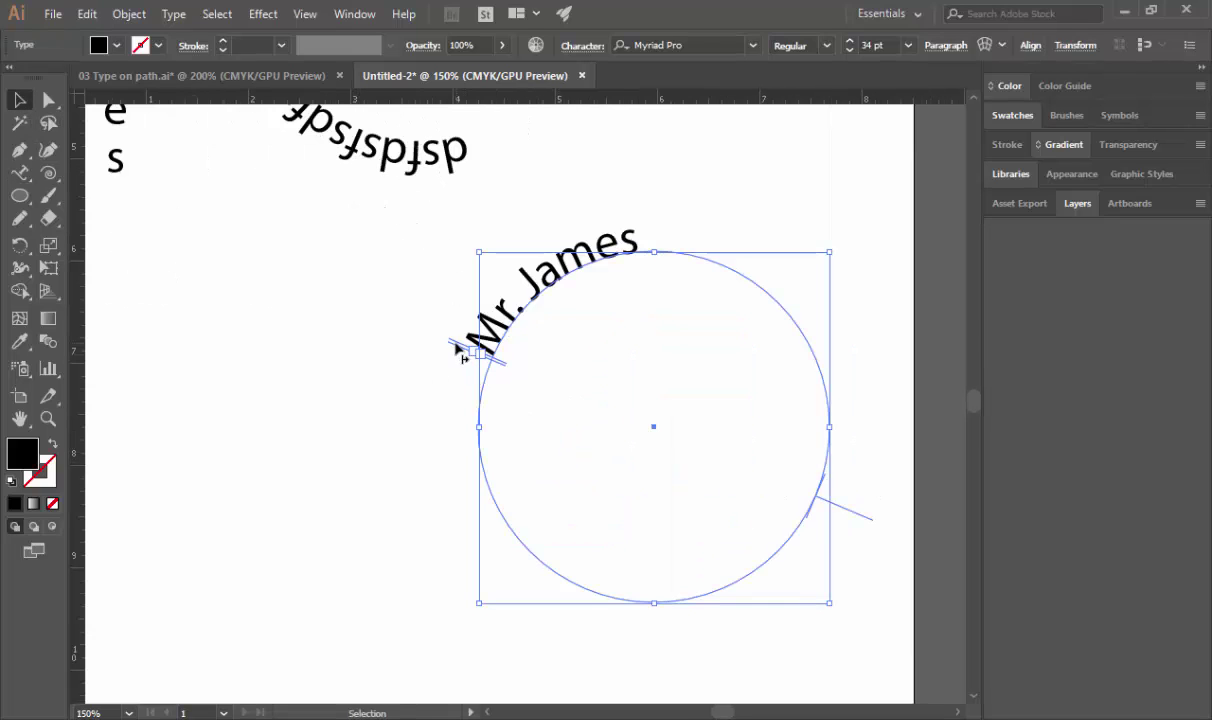
drag(470, 340, 492, 313)
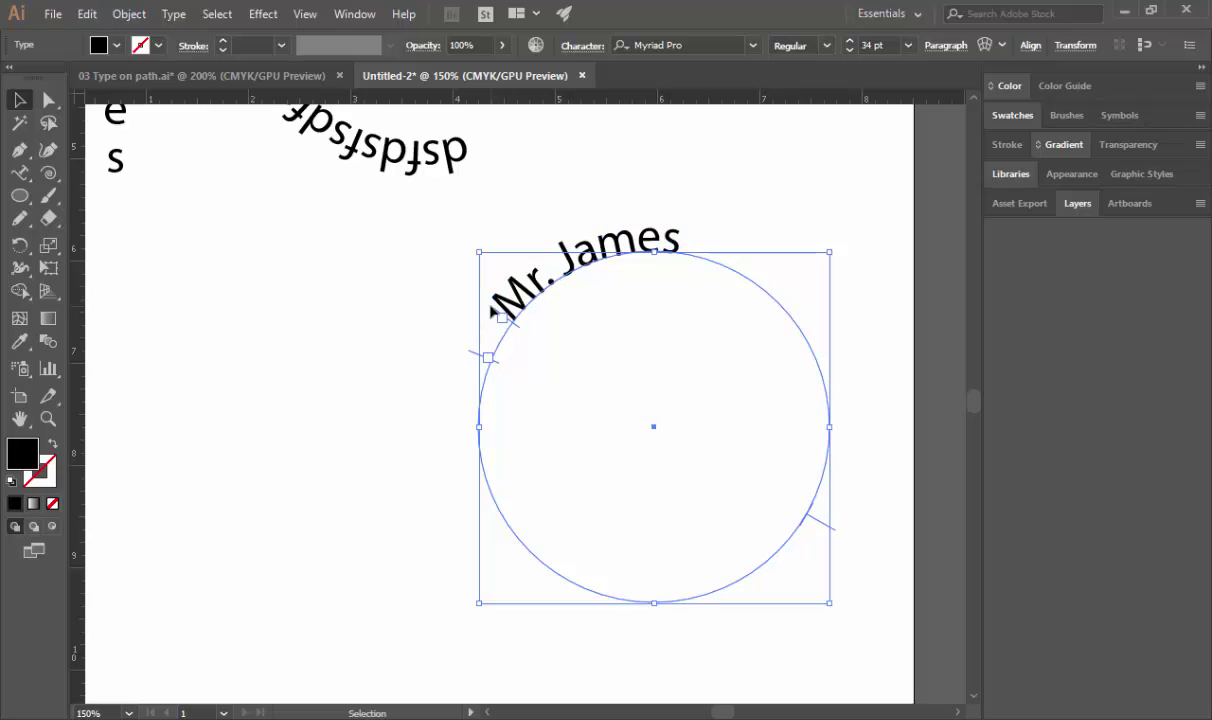
drag(466, 379, 504, 336)
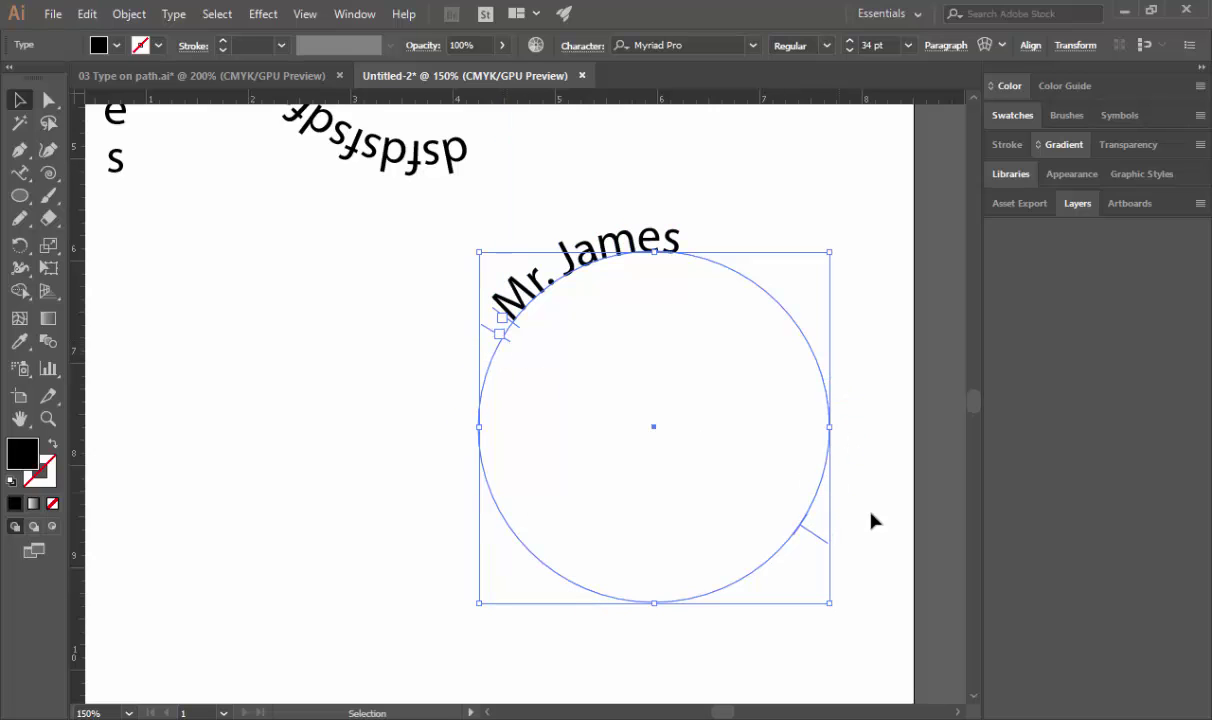
drag(817, 543, 780, 214)
key(ctrl+z)
drag(813, 545, 783, 610)
click(705, 354)
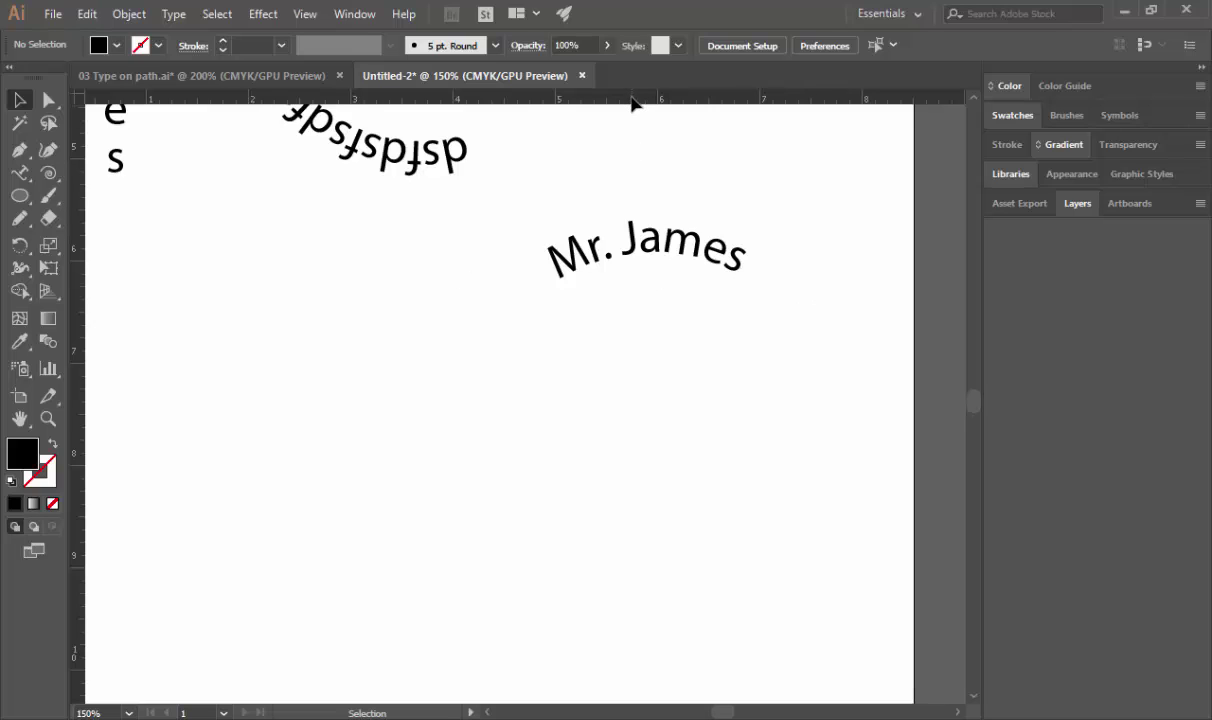
Place a horizontal guide at the base of the circle text's first letter to check whether both ends are level
drag(632, 178, 645, 284)
click(644, 279)
key(ctrl+equal)
key(ctrl+equal)
key(ctrl+equal)
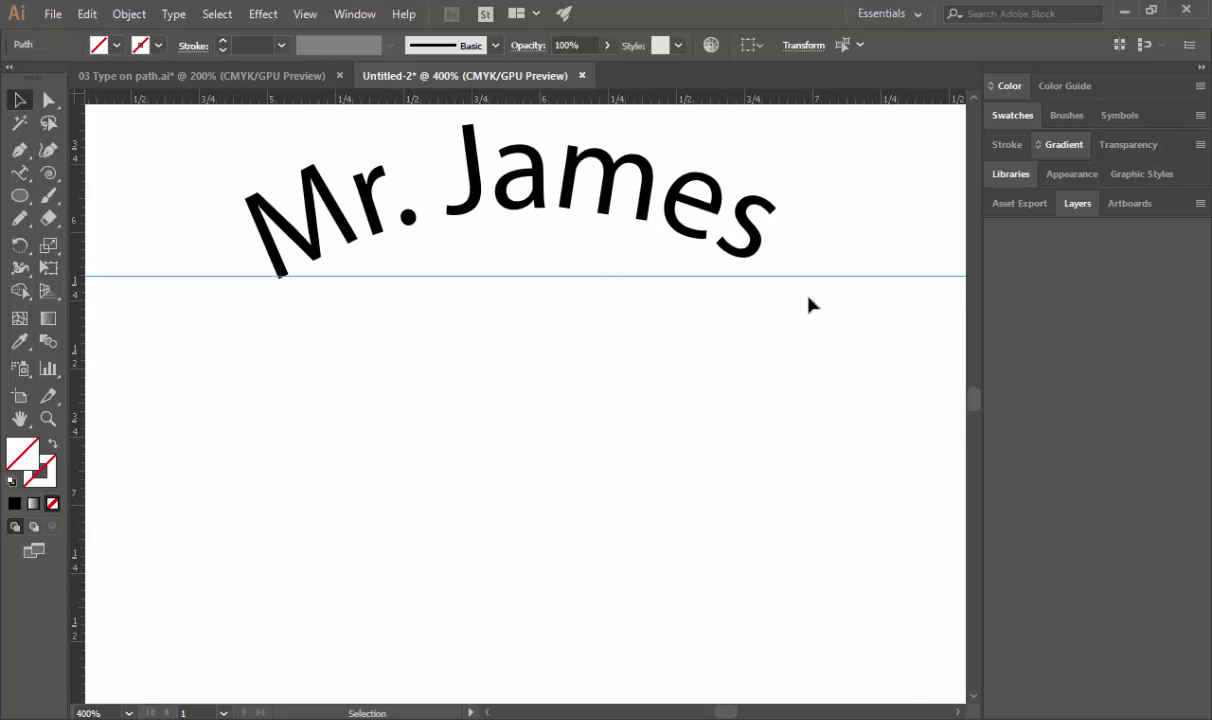
key(ctrl+minus)
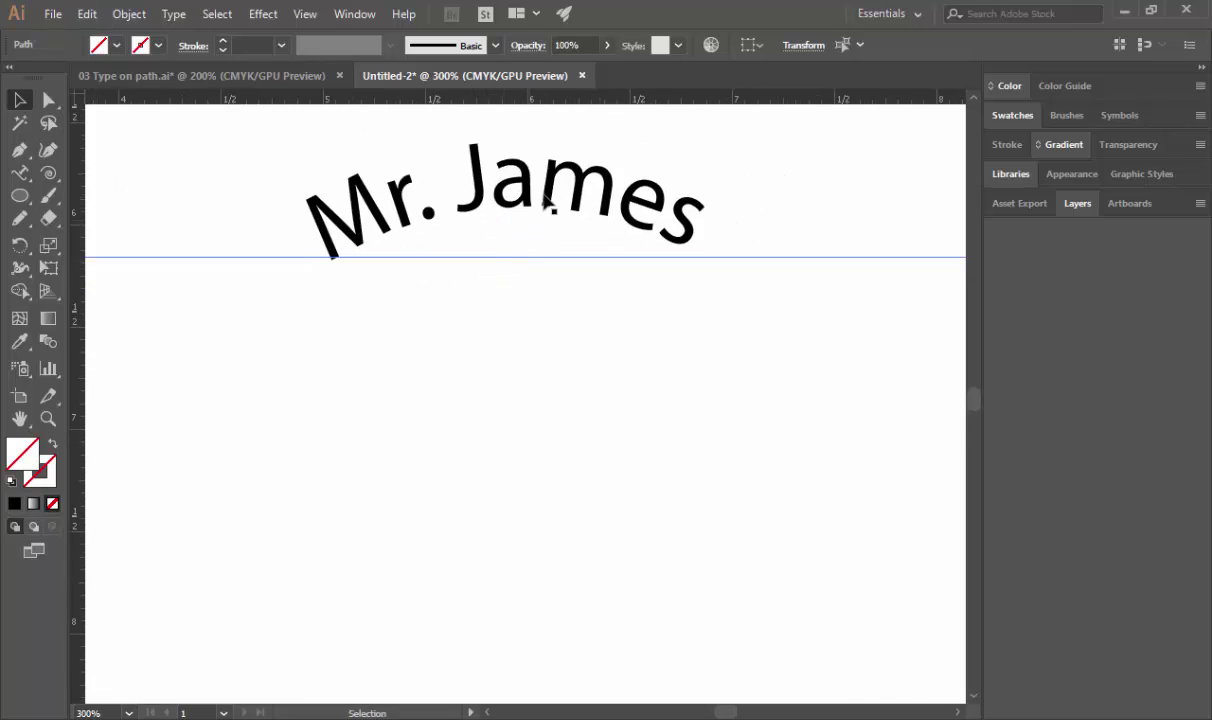
Nudge the circle text slightly clockwise with its centre bracket to level its two ends against the guide
click(549, 196)
key(ctrl+minus)
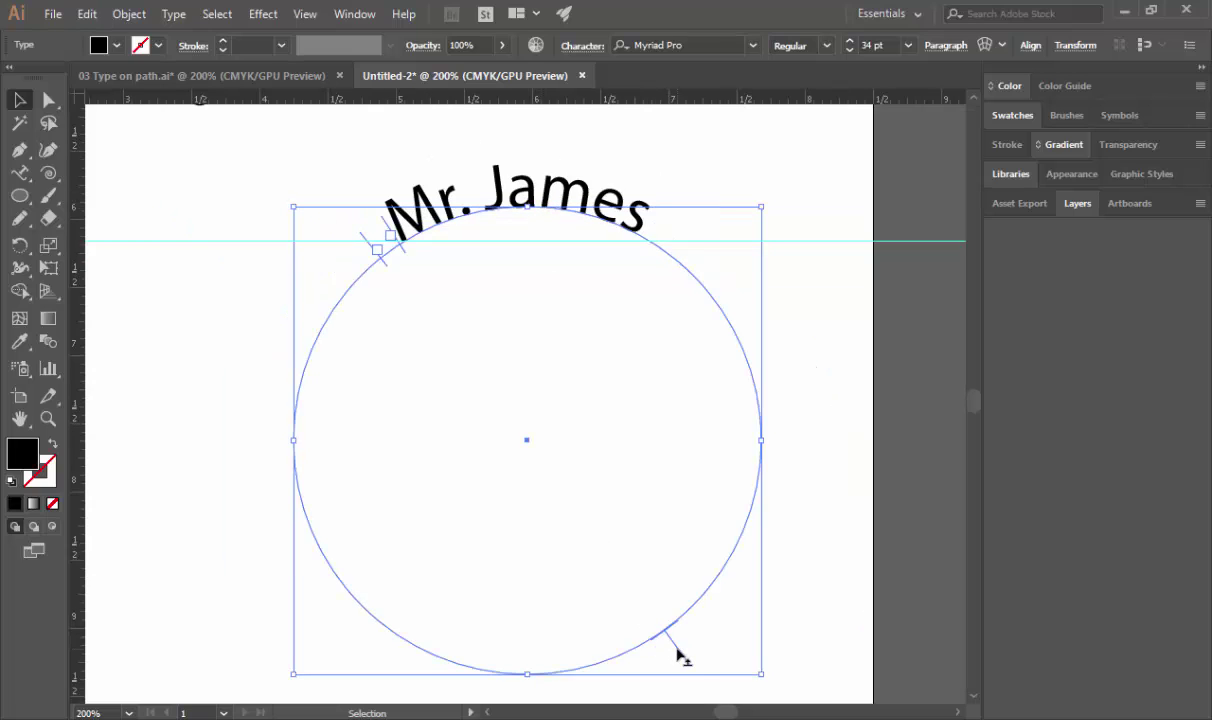
drag(677, 655, 675, 663)
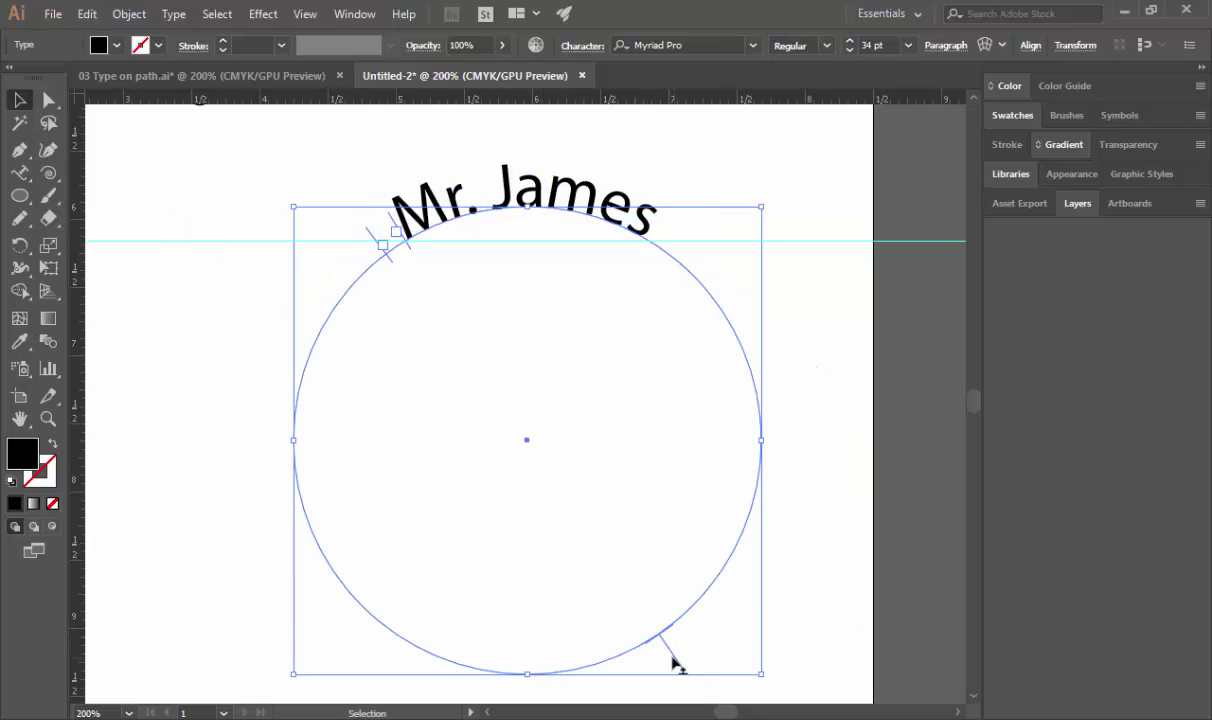
click(610, 585)
Shift the circle text's start slightly further clockwise and raise the guide to touch the base of the outer letters
scroll(459, 254, up, 1)
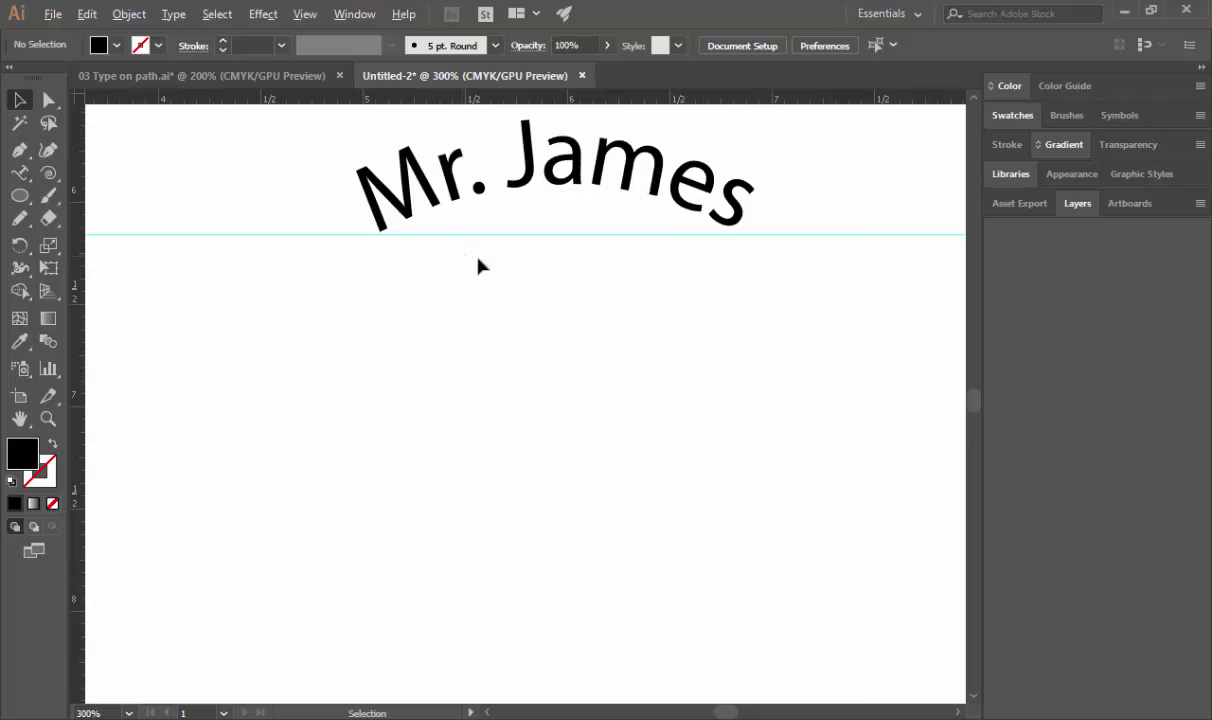
click(644, 195)
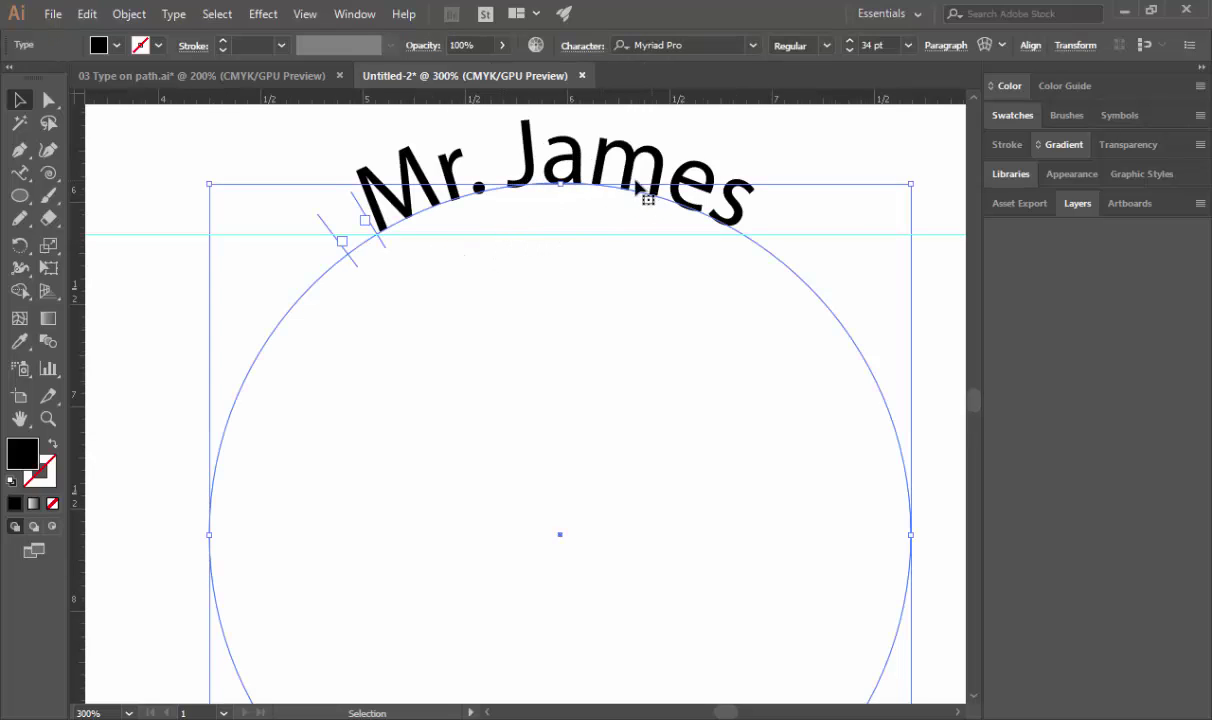
drag(356, 202, 365, 205)
click(459, 294)
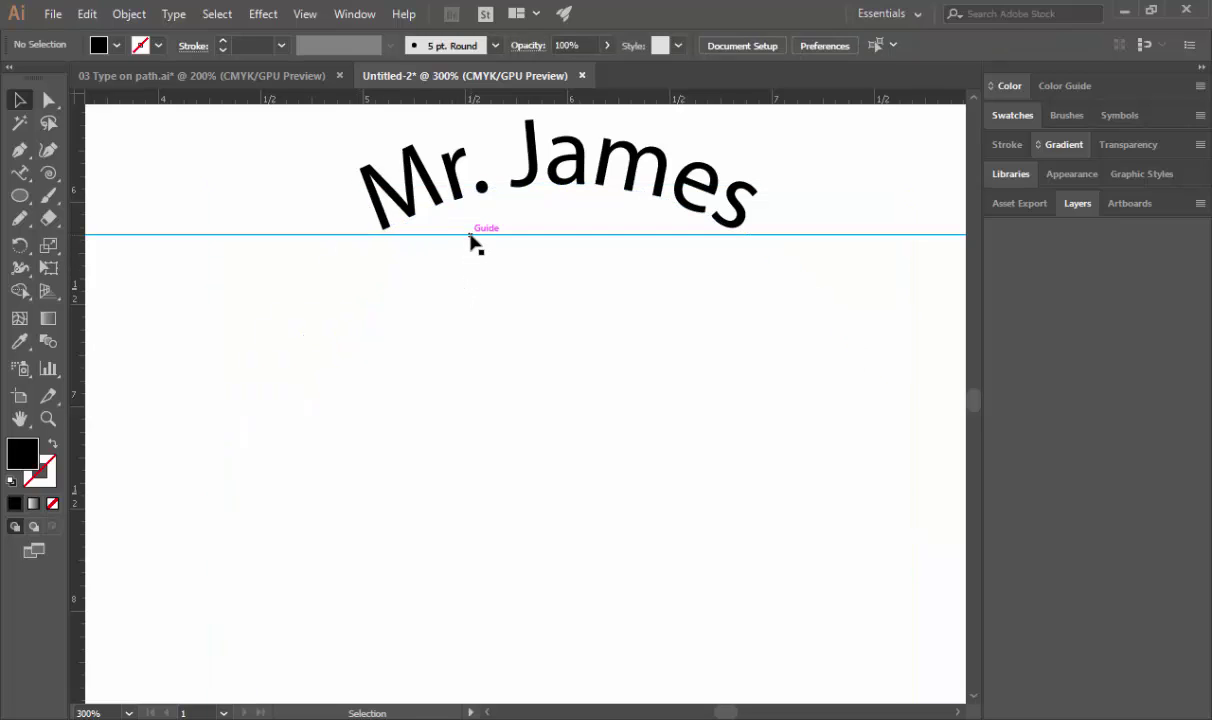
drag(471, 235, 471, 234)
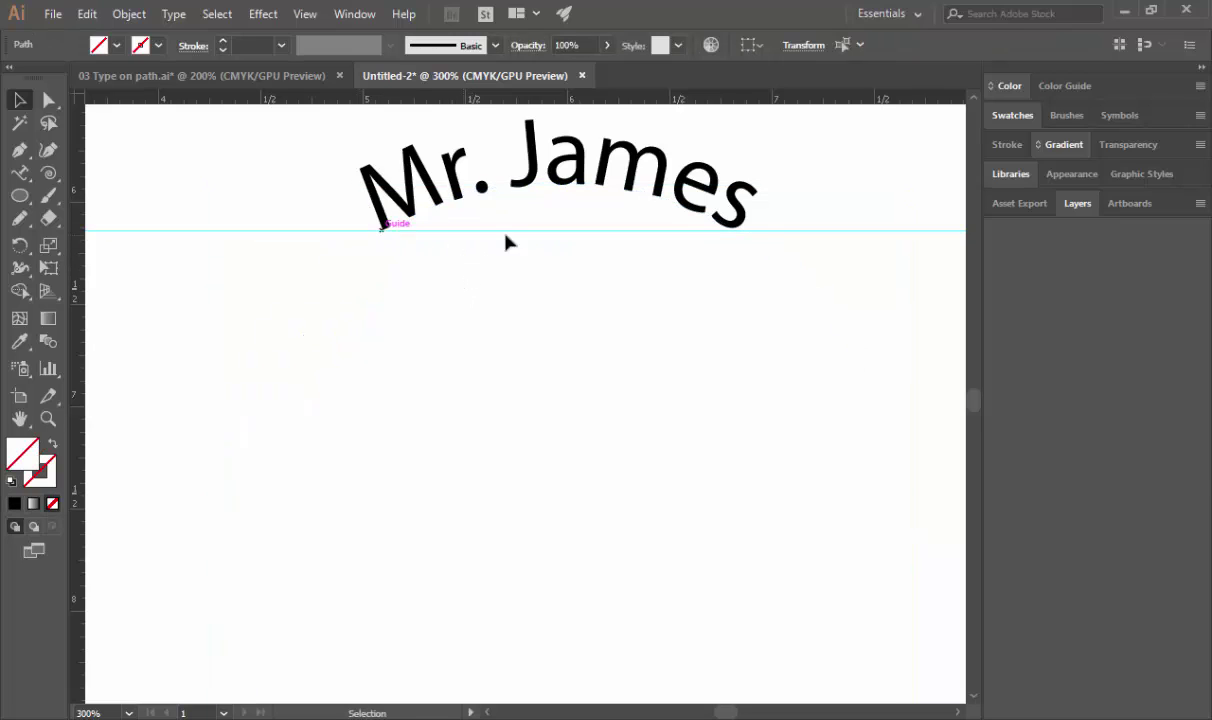
Nudge the circle text's start bracket slightly so the first and last letters sit evenly on the guide
click(698, 220)
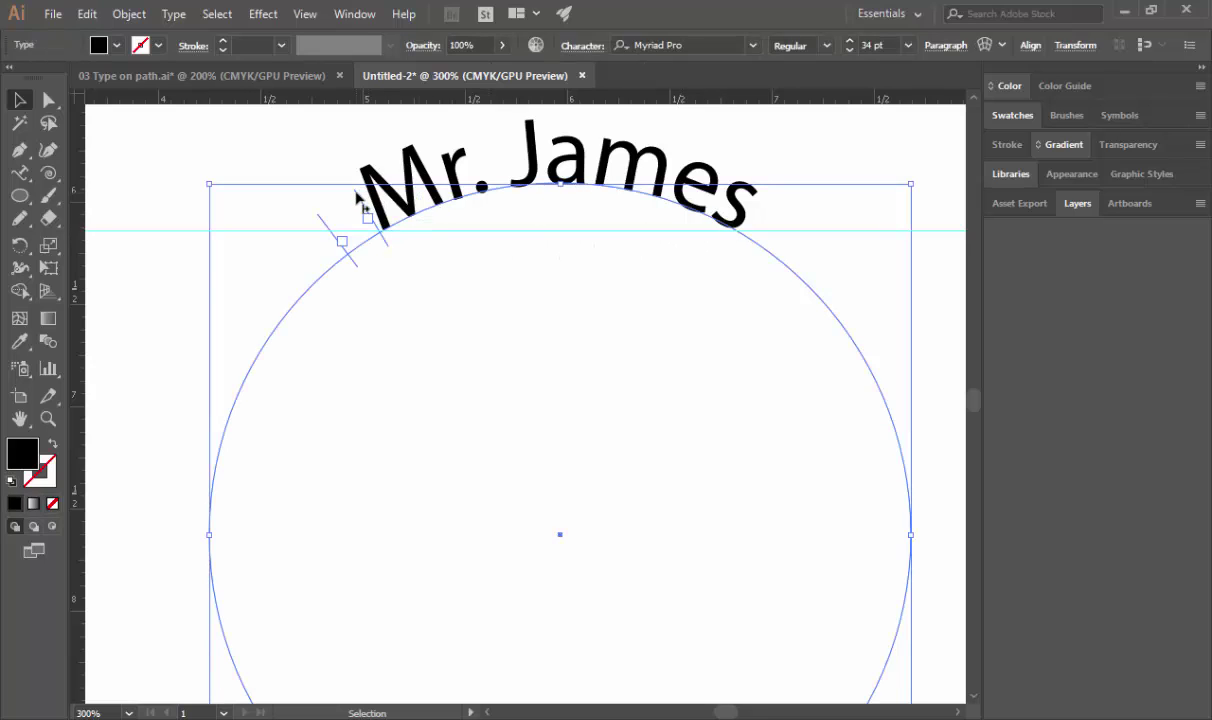
drag(357, 196, 360, 198)
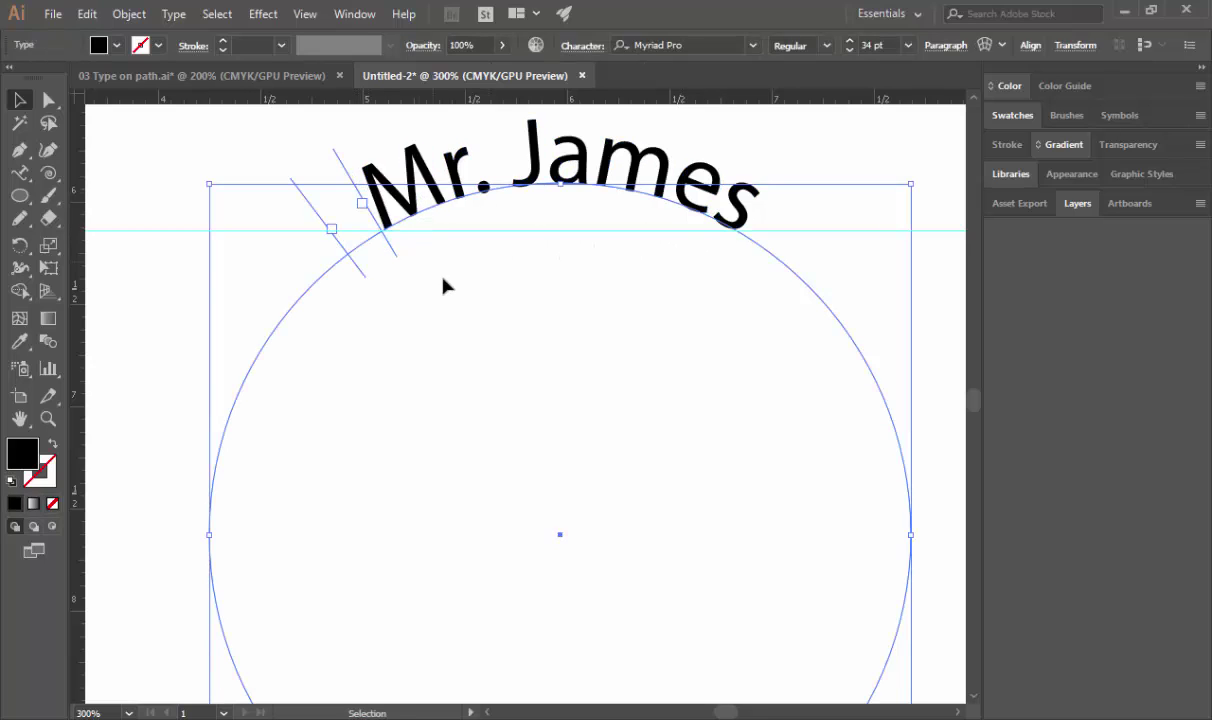
click(478, 322)
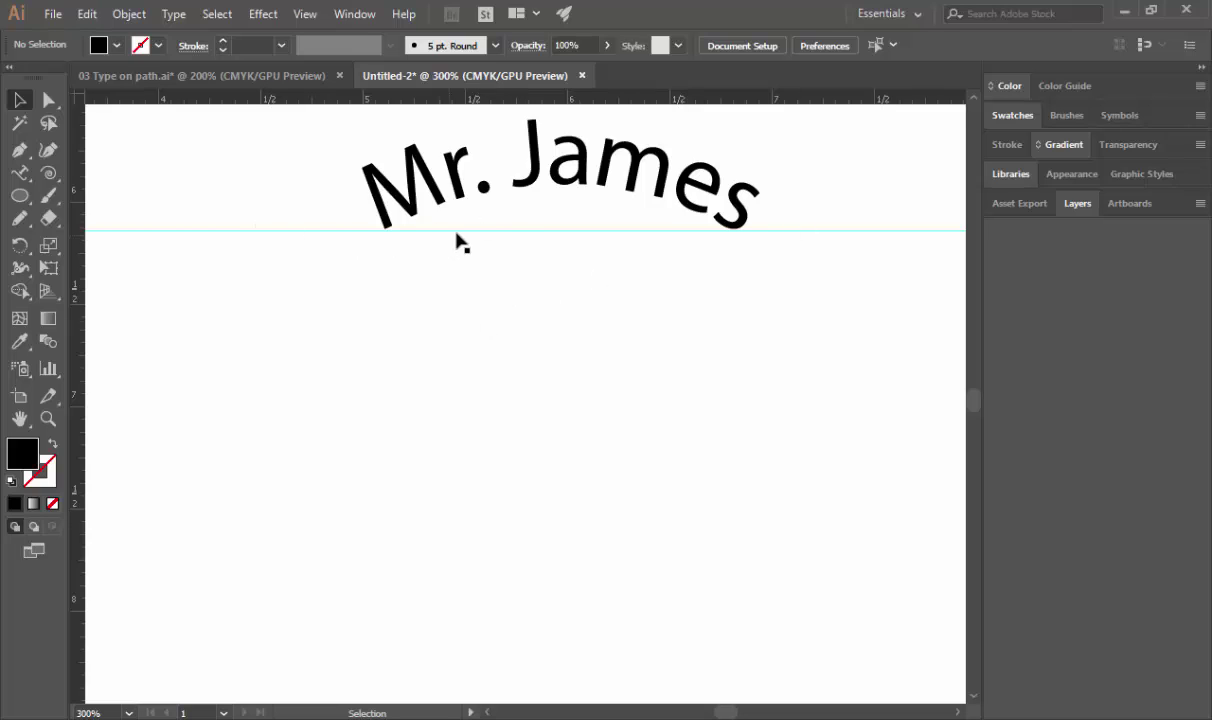
Raise the horizontal guide a little until it meets the base of the circle text's outer letters
scroll(560, 243, up, 2)
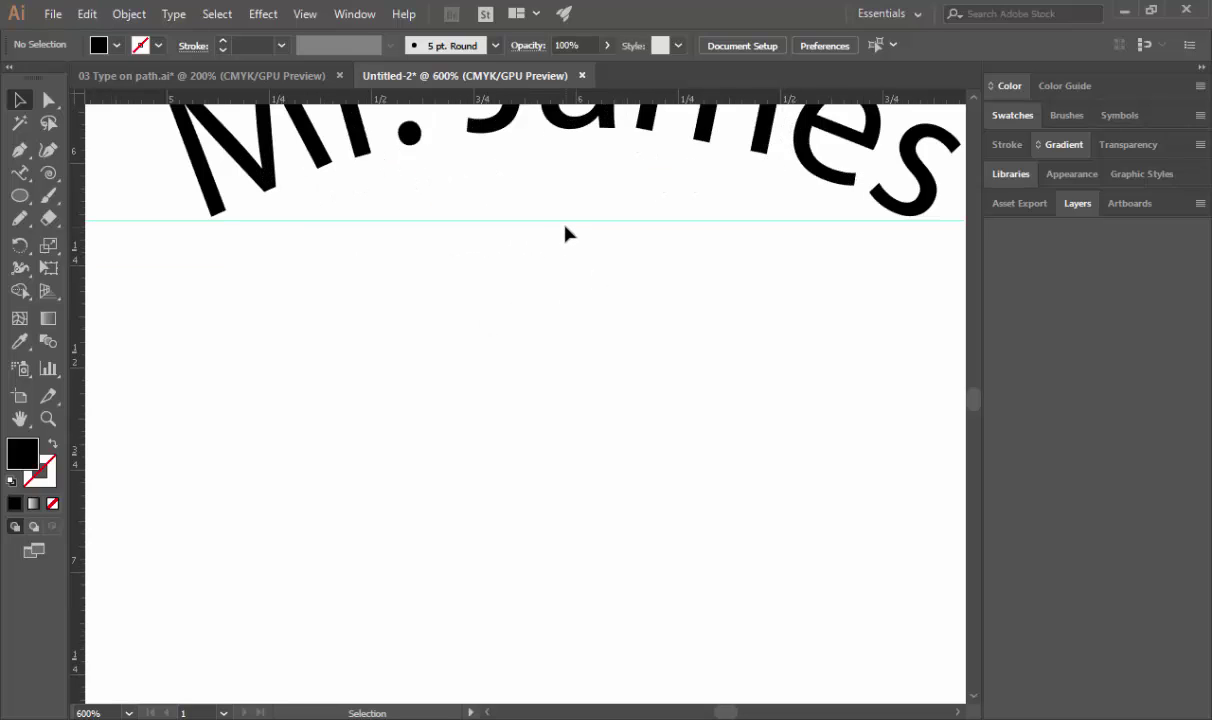
drag(565, 219, 570, 221)
scroll(575, 364, down, 3)
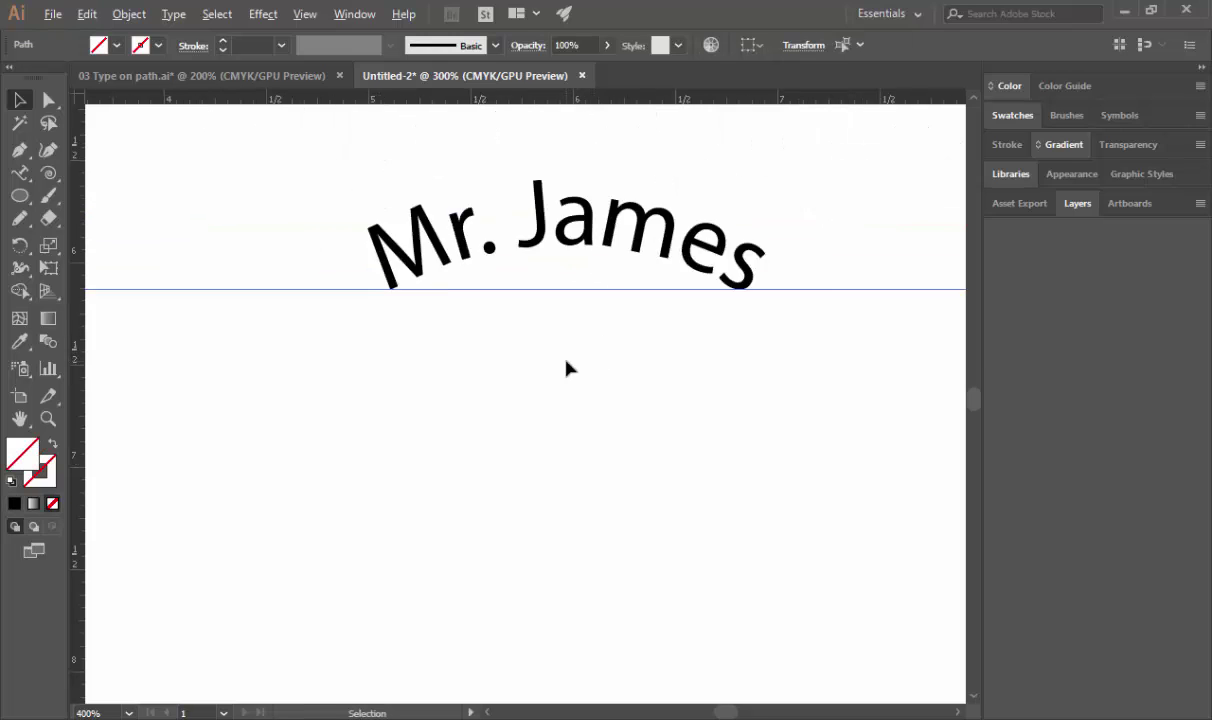
scroll(571, 410, down, 2)
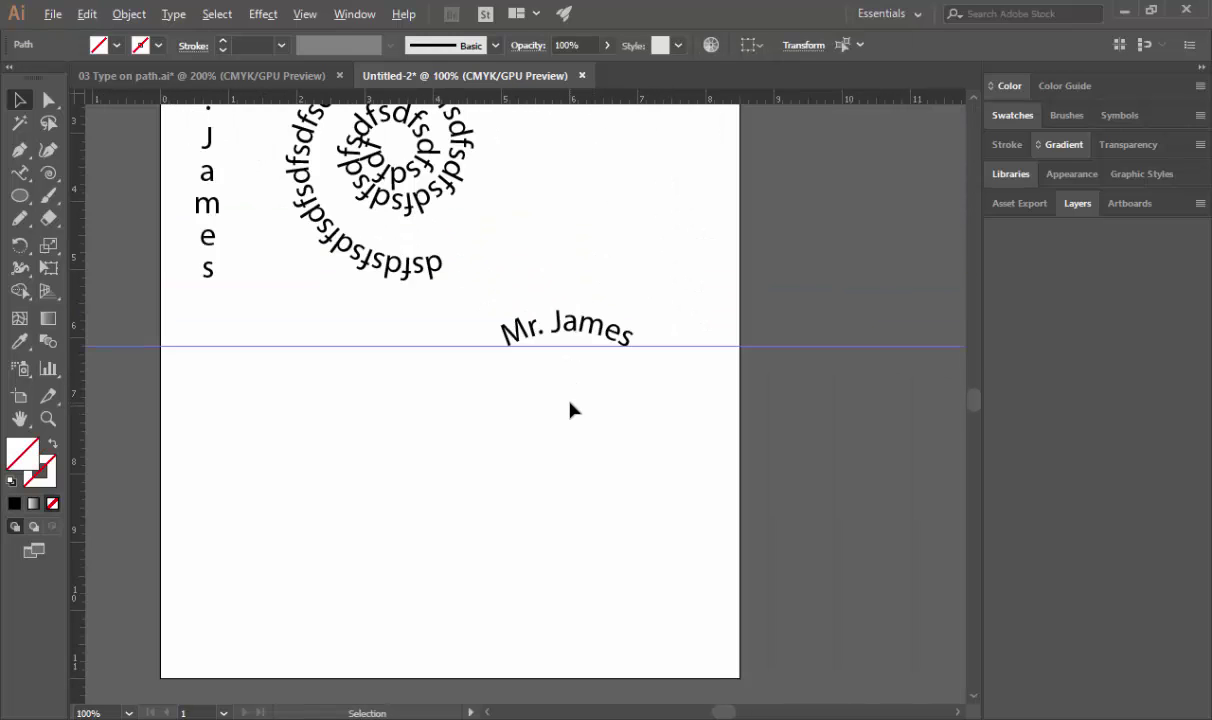
scroll(554, 408, up, 4)
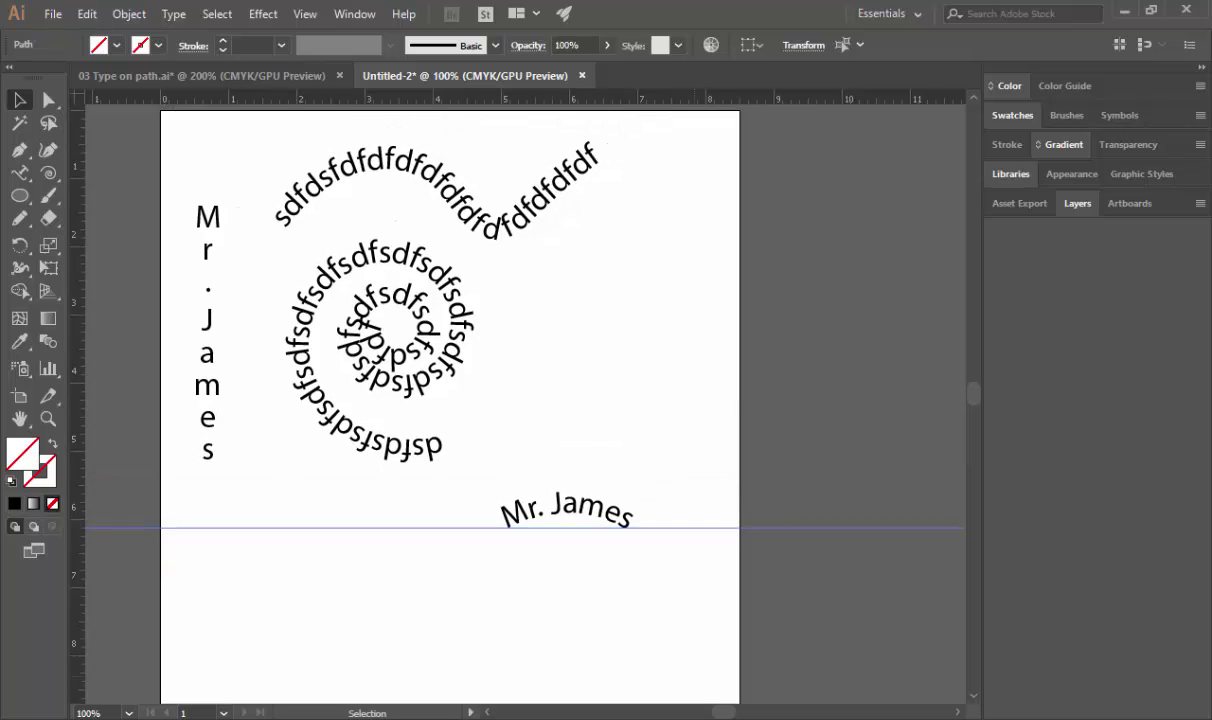
key(alt+Tab)
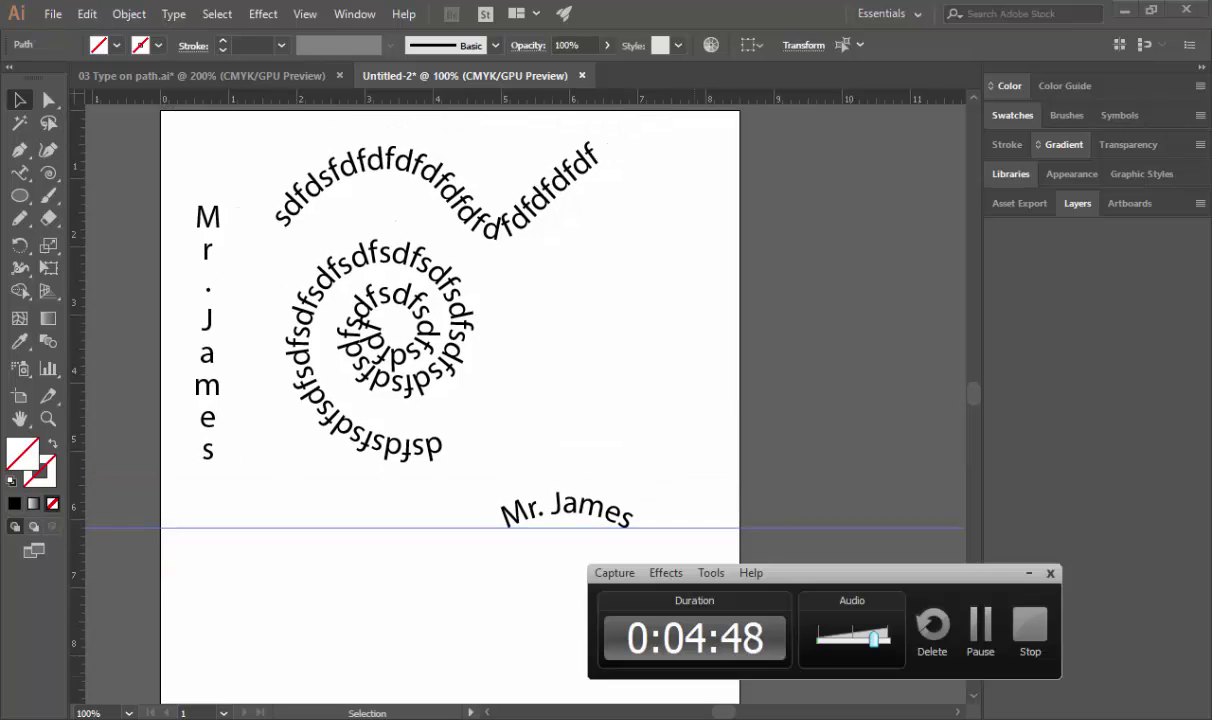
click(1047, 627)
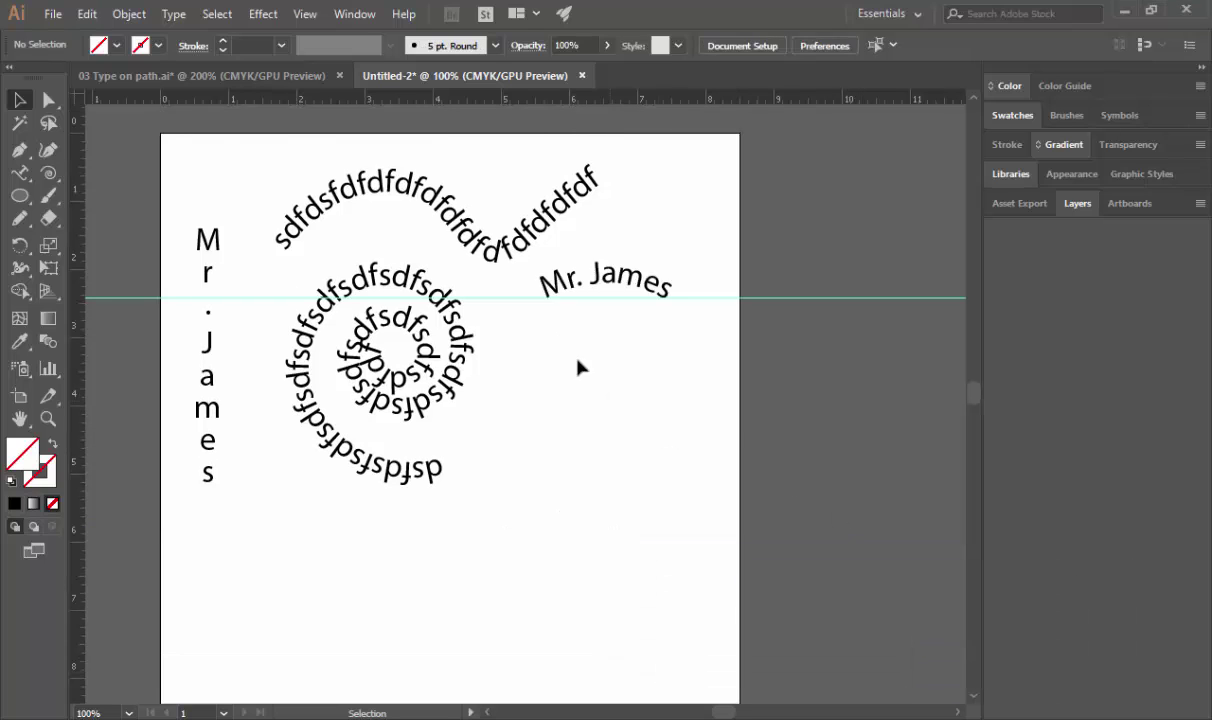
Switch to the 03 Type on path.ai worksheet and examine the Part 2 image-cropping instructions and the snowboard example
click(270, 76)
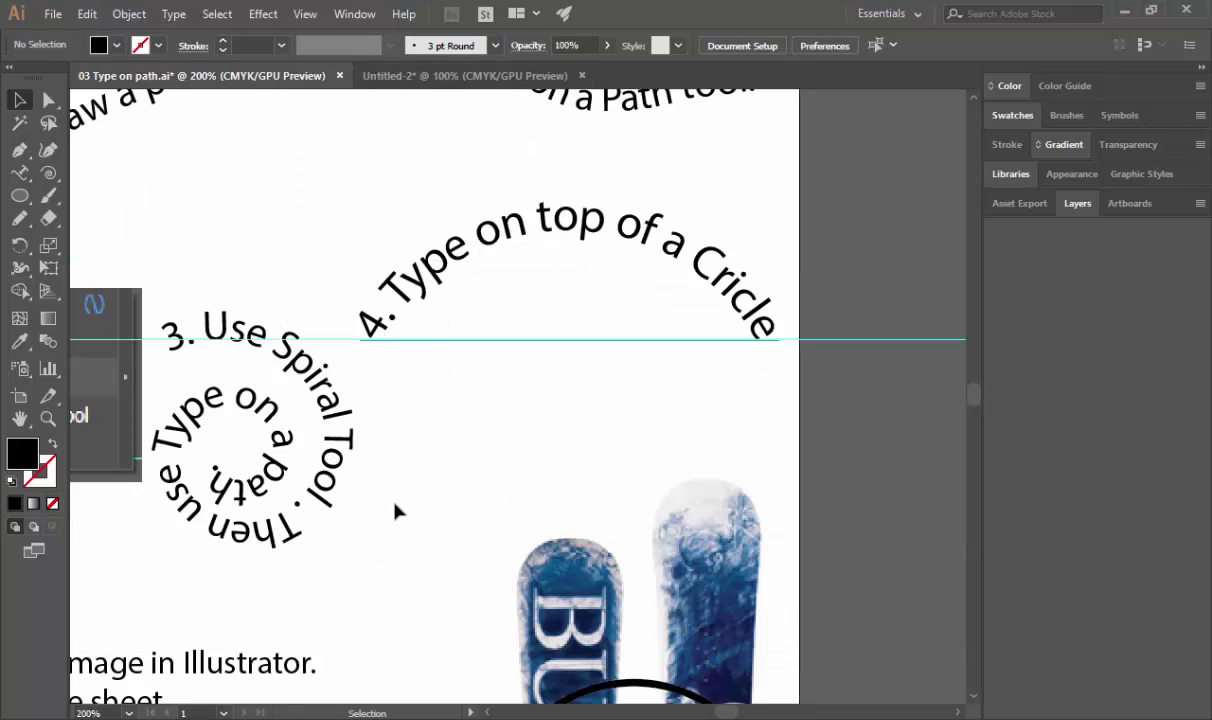
scroll(385, 495, down, 2)
scroll(395, 513, left, 8)
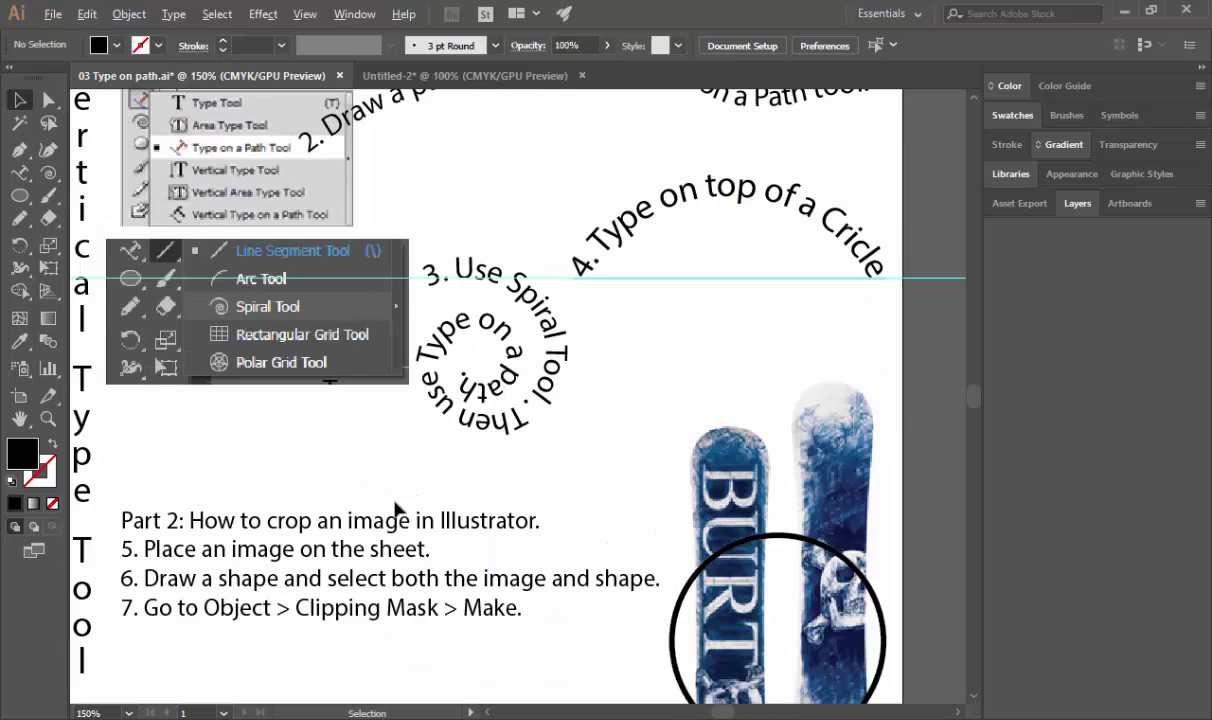
scroll(395, 510, down, 1)
scroll(395, 510, down, 2)
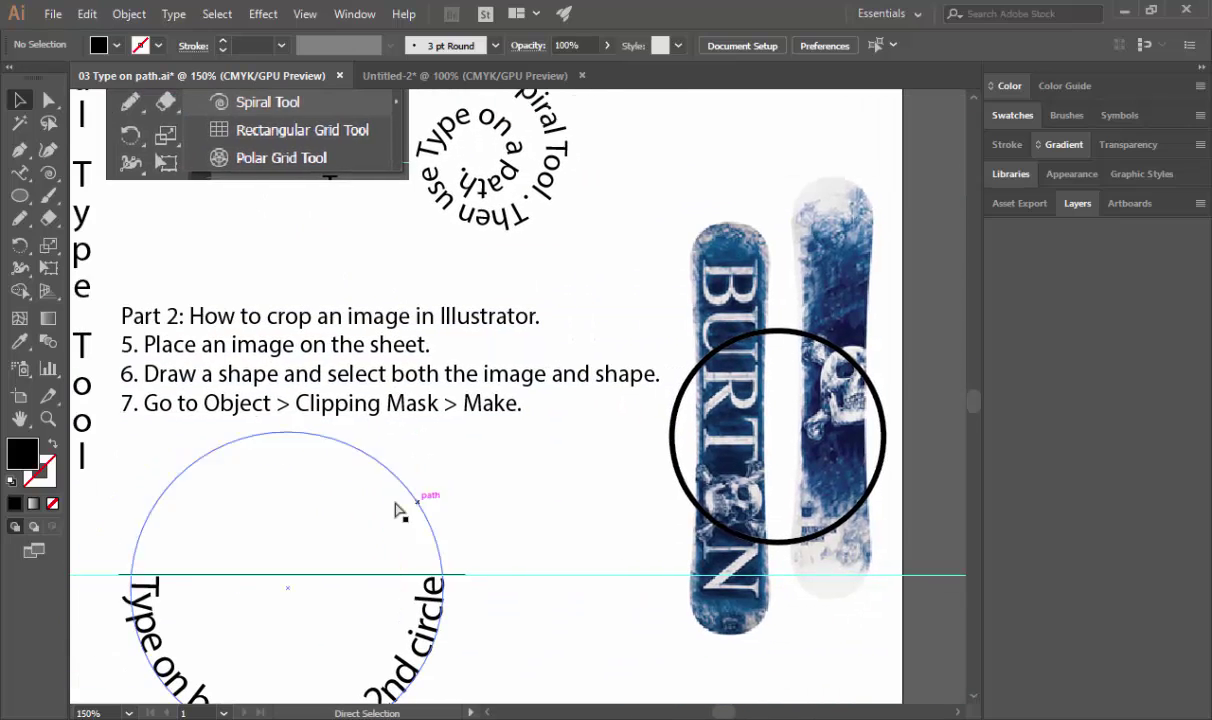
click(795, 298)
mouse_move(755, 283)
mouse_down()
mouse_move(753, 272)
mouse_move(752, 290)
mouse_up()
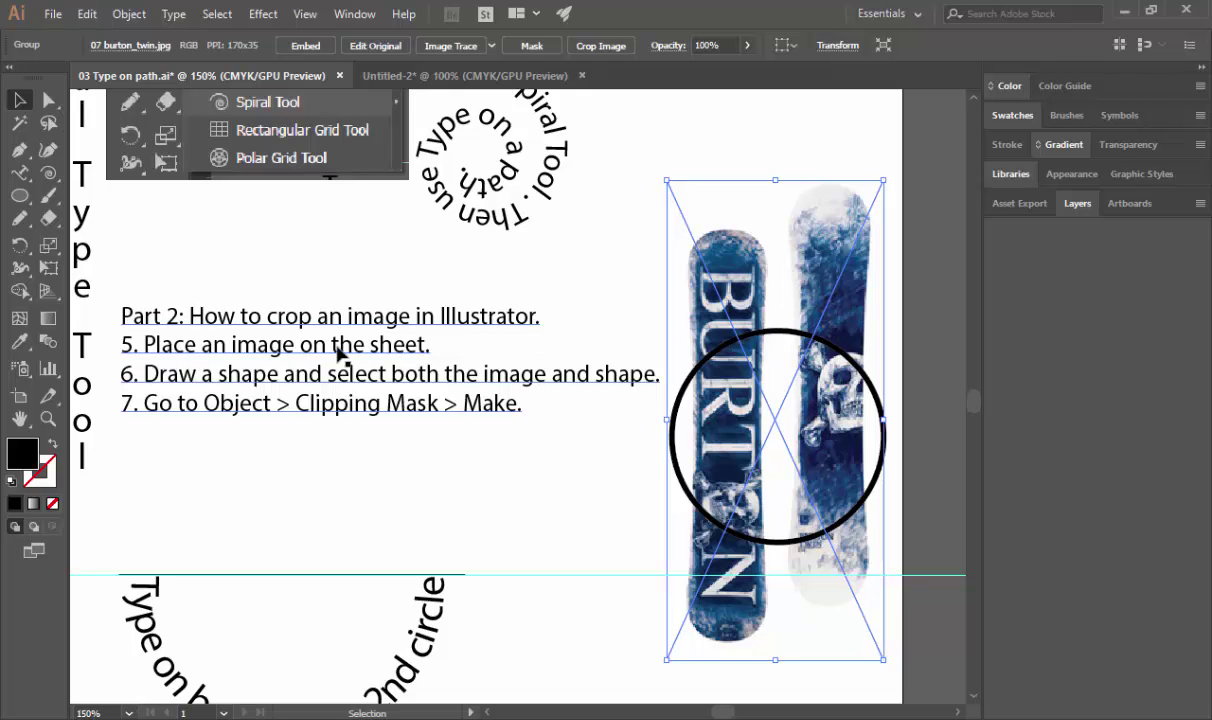
Place the image create-a-tiger-striped-cat-with-illustrator.jpg in the Untitled-2 document
click(476, 76)
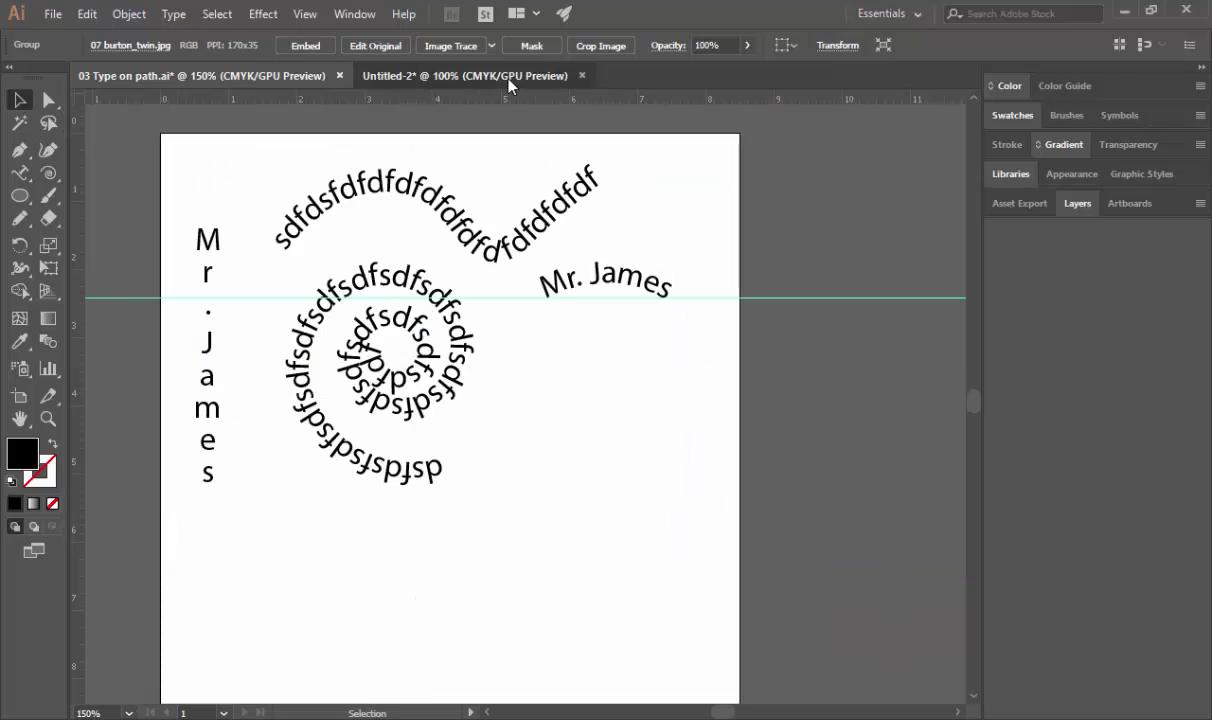
click(45, 14)
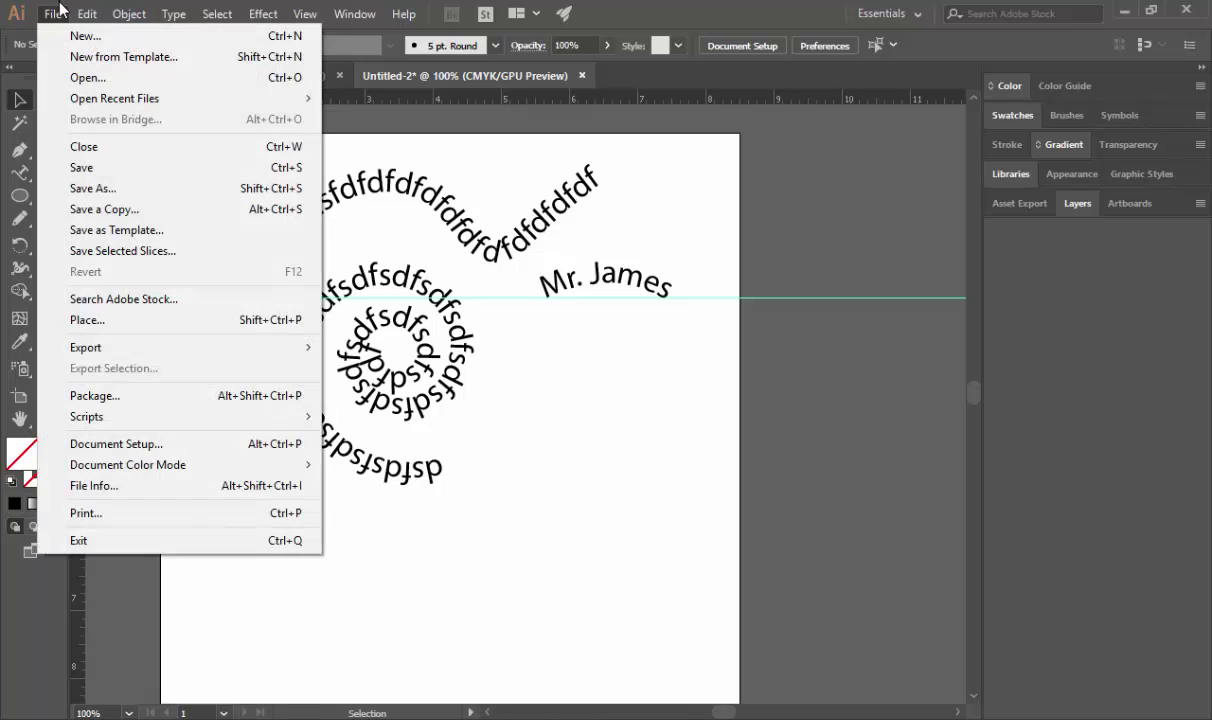
click(156, 330)
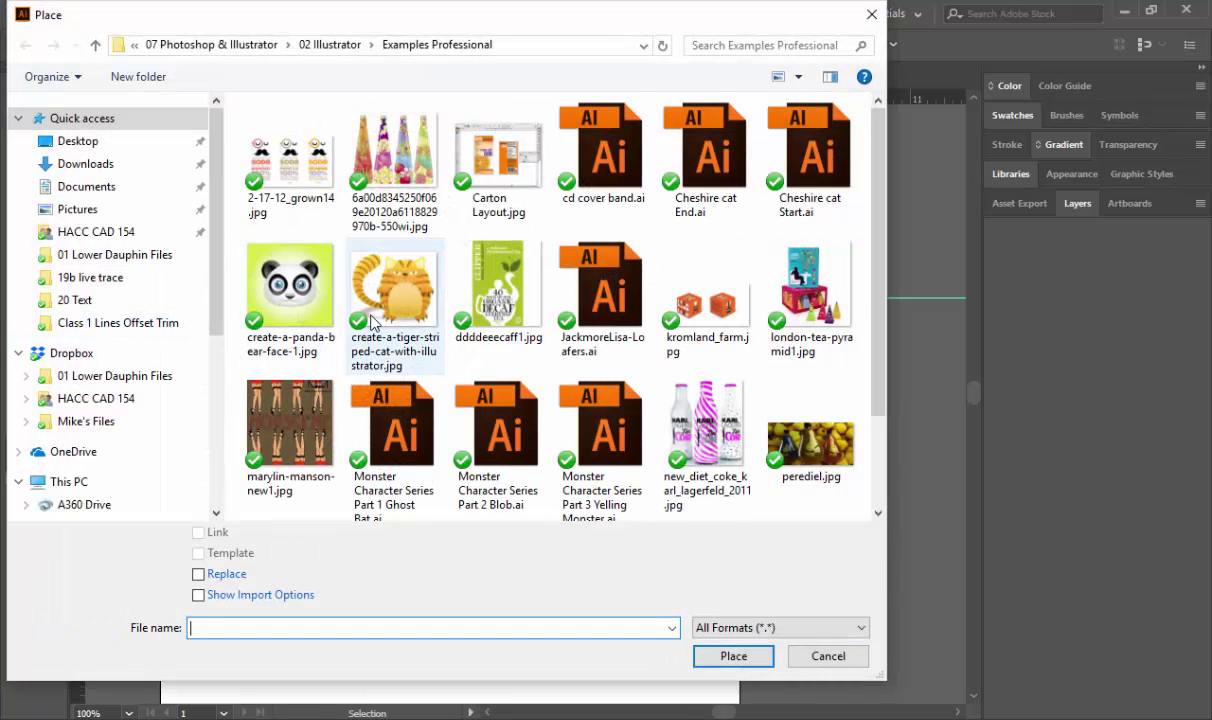
double_click(388, 291)
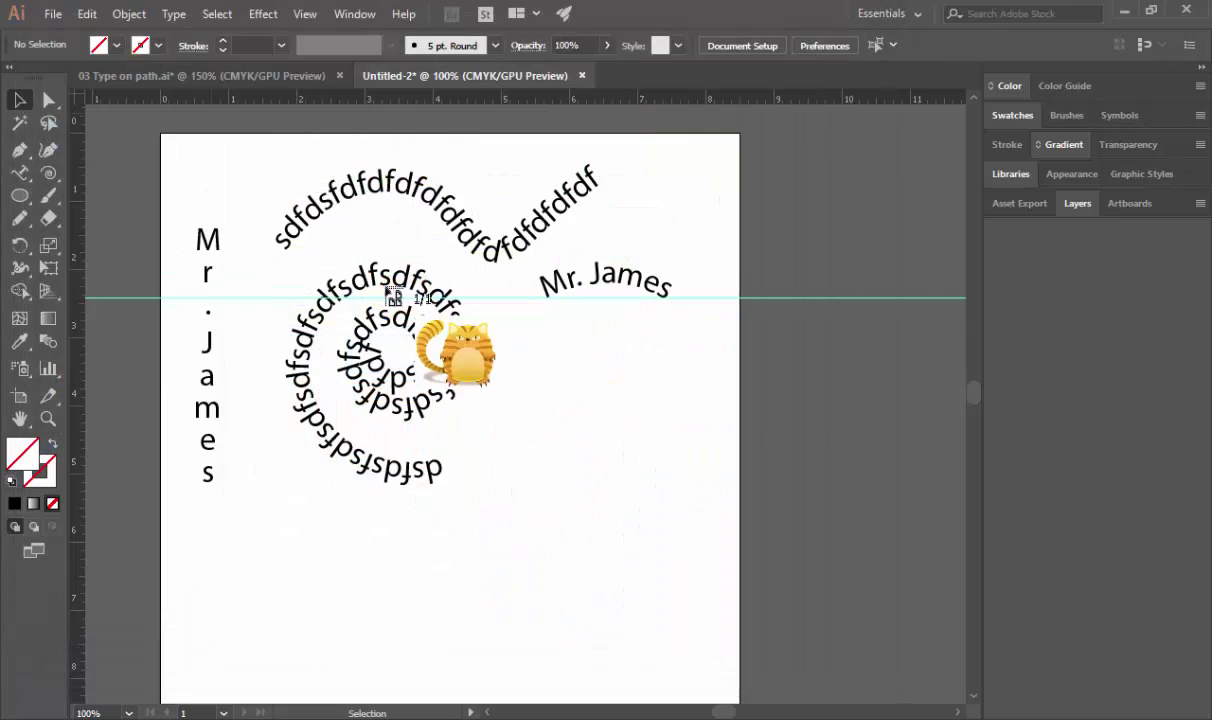
click(541, 374)
Move the cat image below the spiral and circle text and scale it down to fit within the page
scroll(683, 485, down, 3)
drag(542, 262, 711, 411)
drag(940, 416, 718, 388)
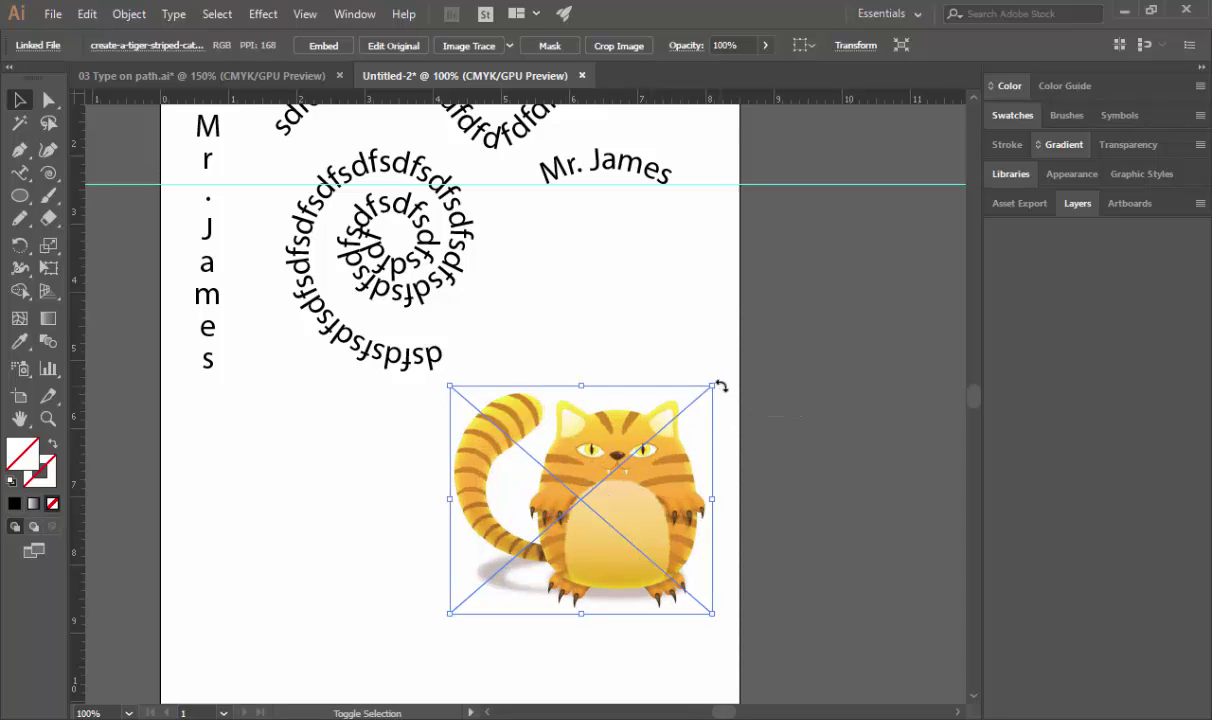
Check the worksheet's step 6, return to Untitled-2 and draw a five-pointed star over the cat's face and body
click(304, 76)
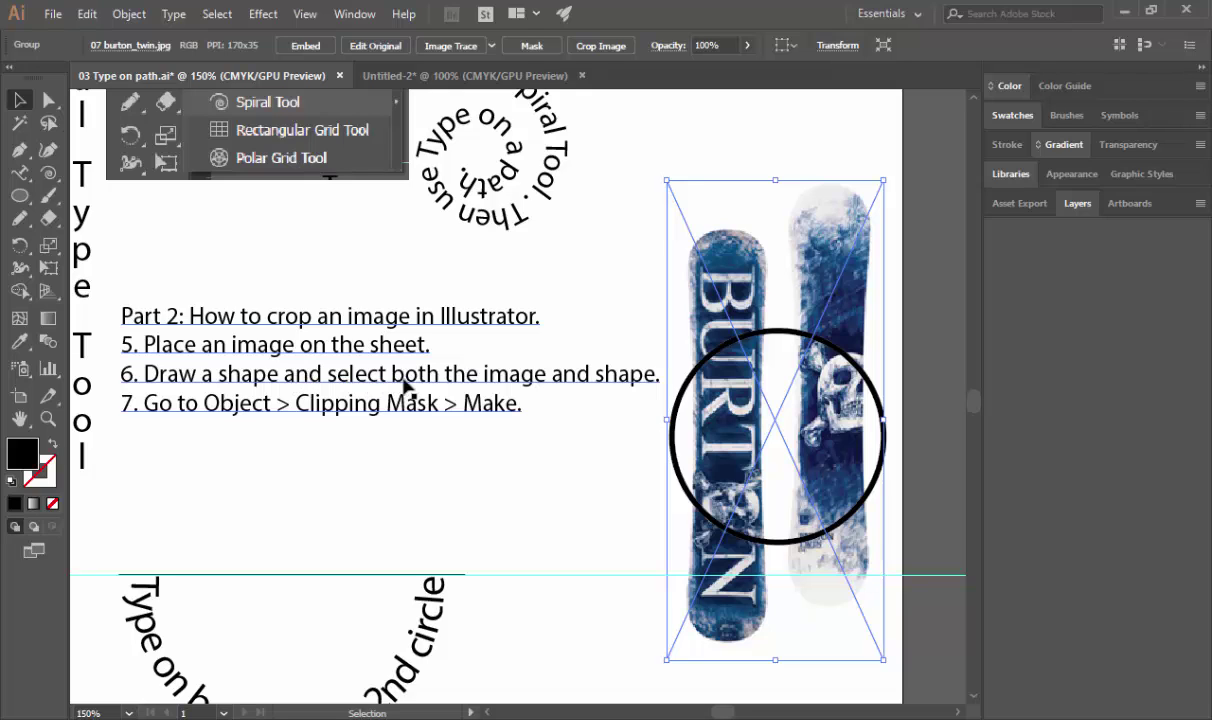
click(520, 76)
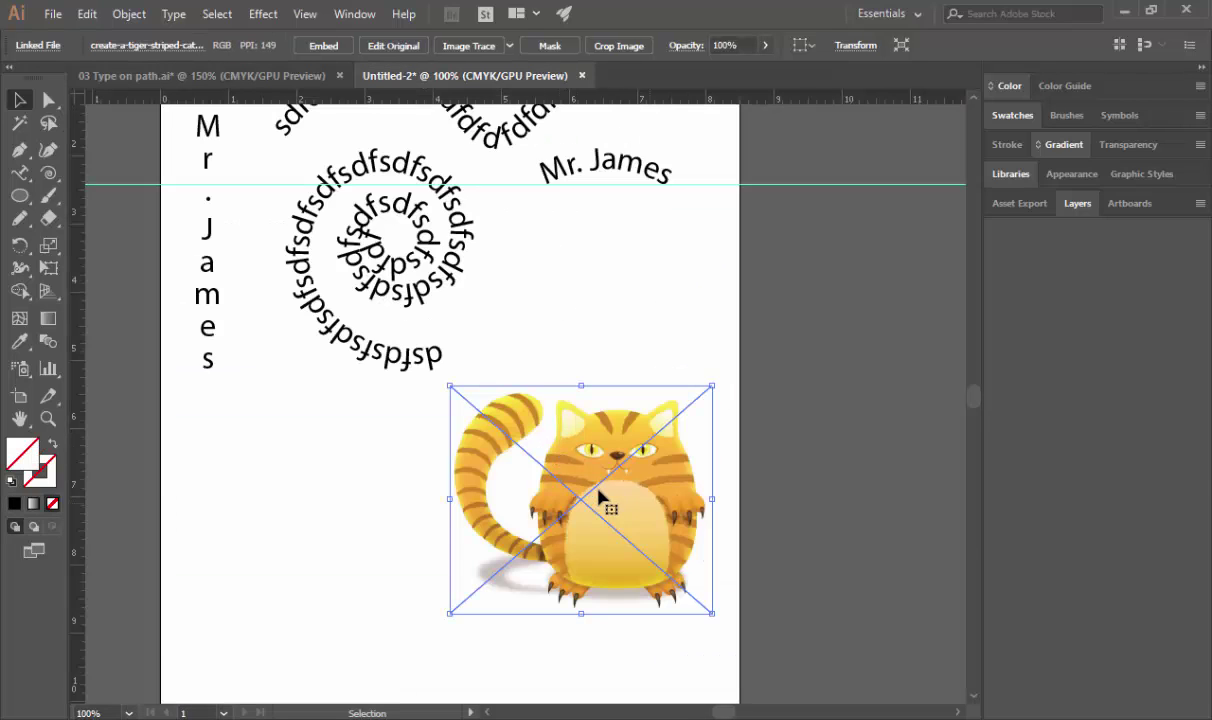
click(376, 495)
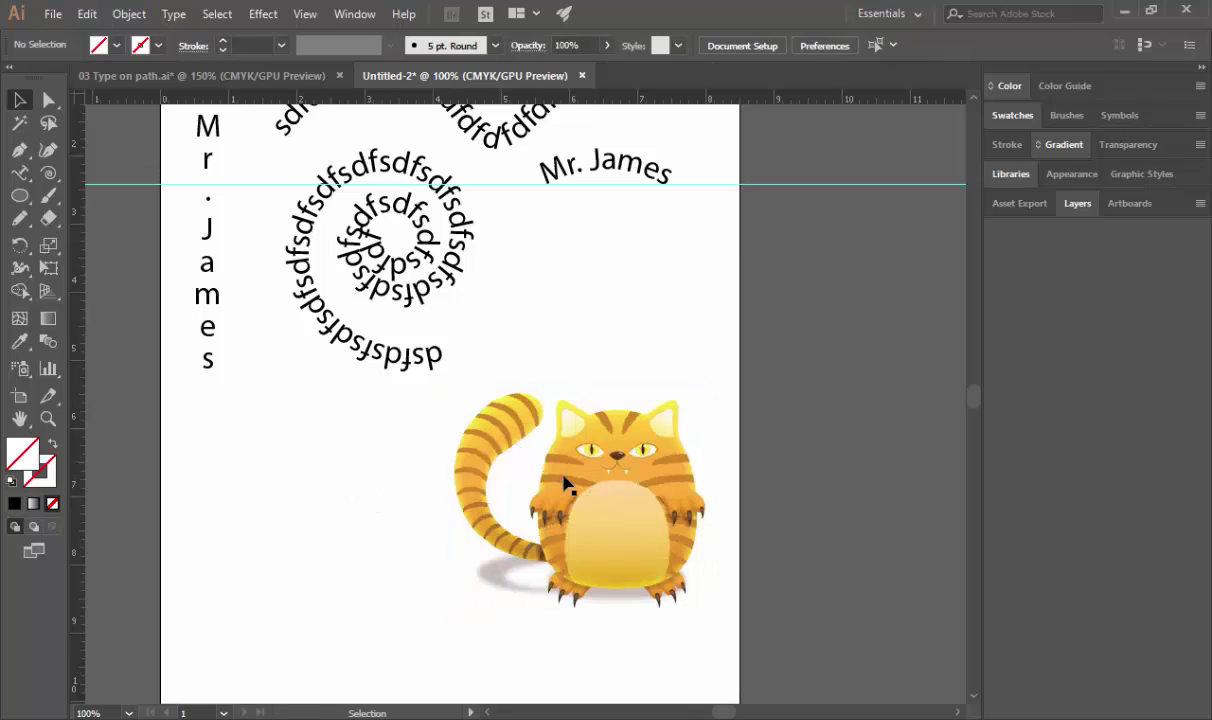
click(19, 196)
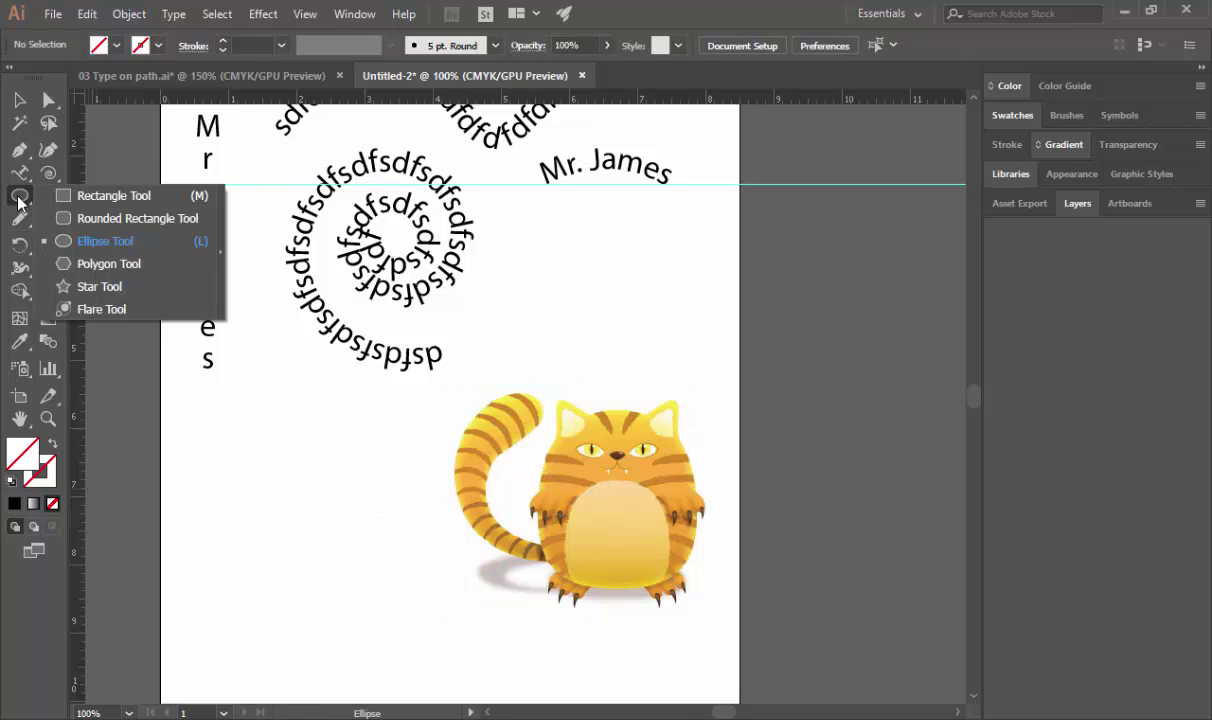
click(99, 286)
drag(596, 498, 674, 590)
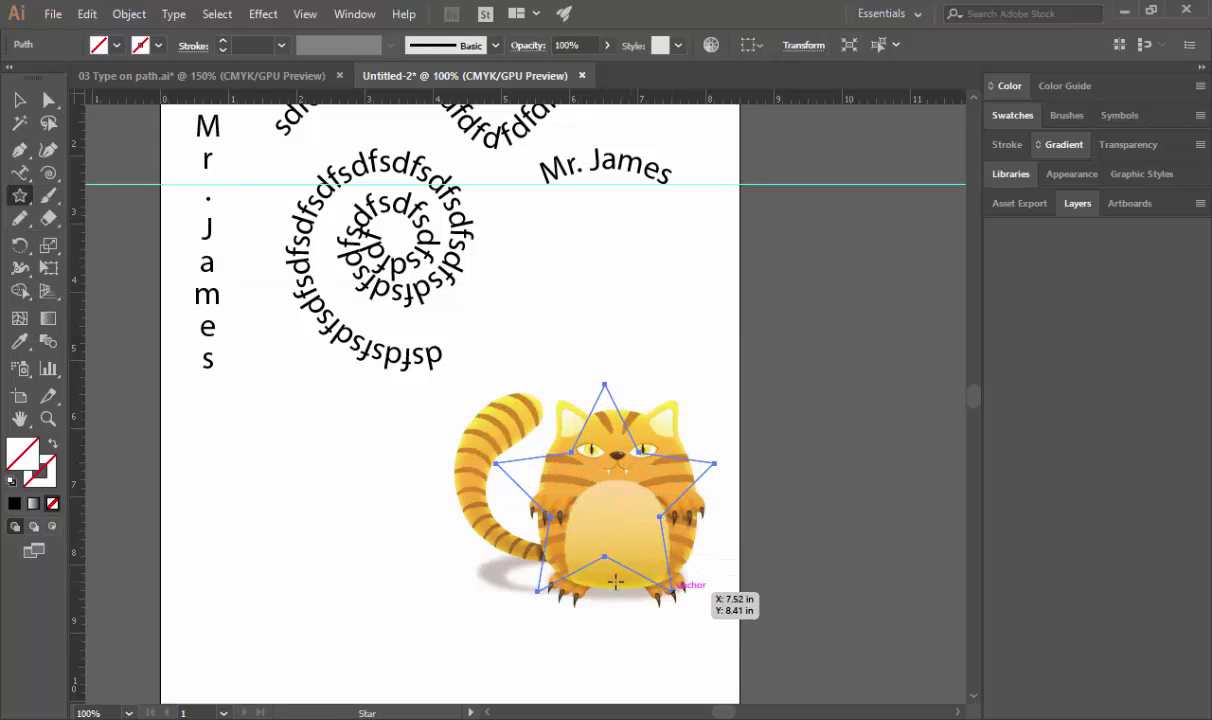
Give the star a 0.75 pt black stroke and deselect it
click(221, 42)
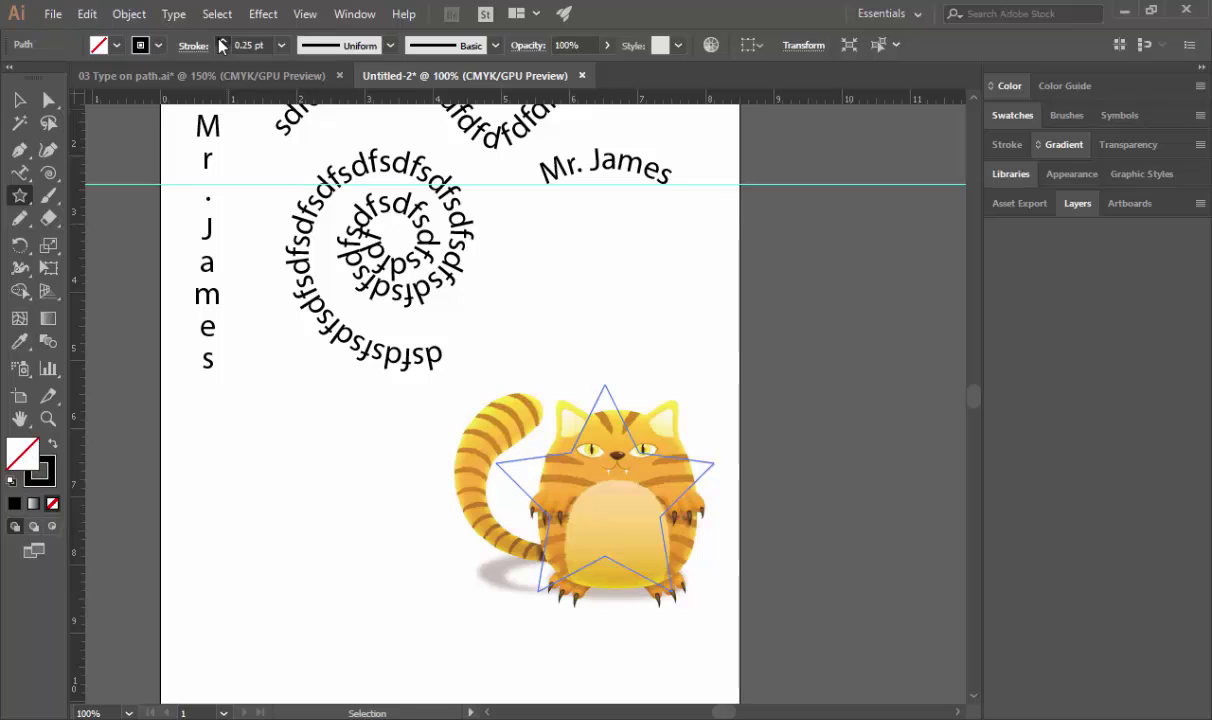
click(20, 100)
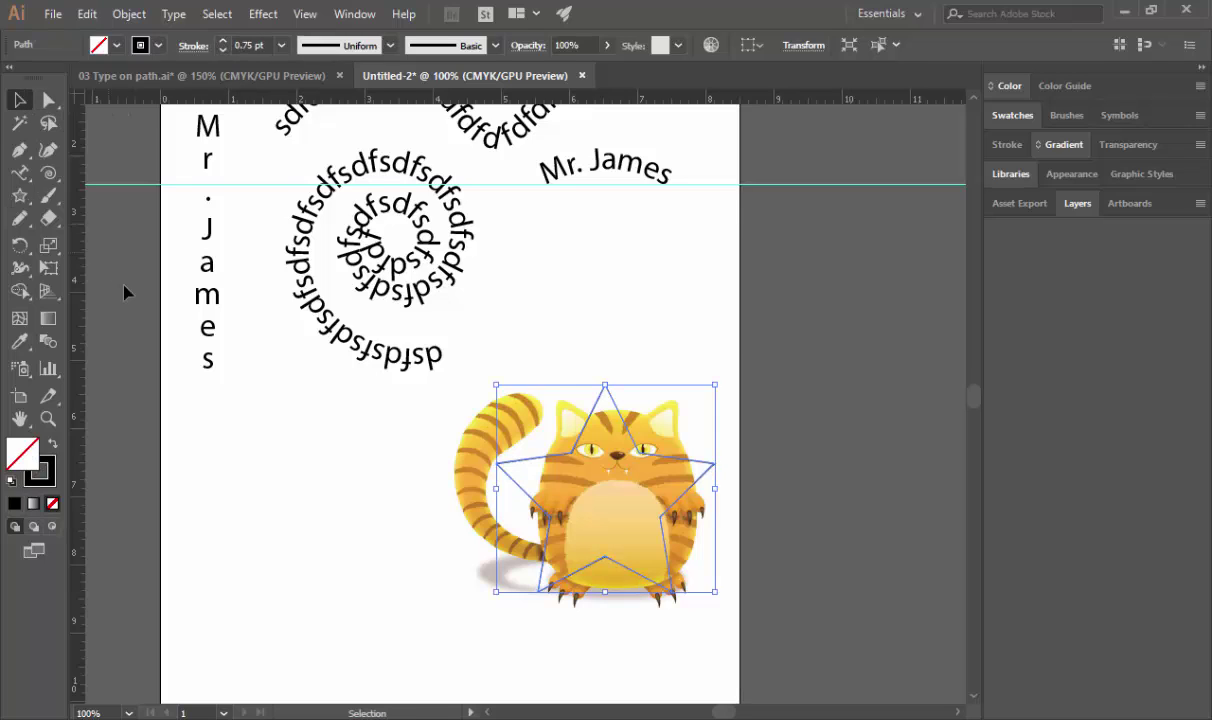
click(126, 302)
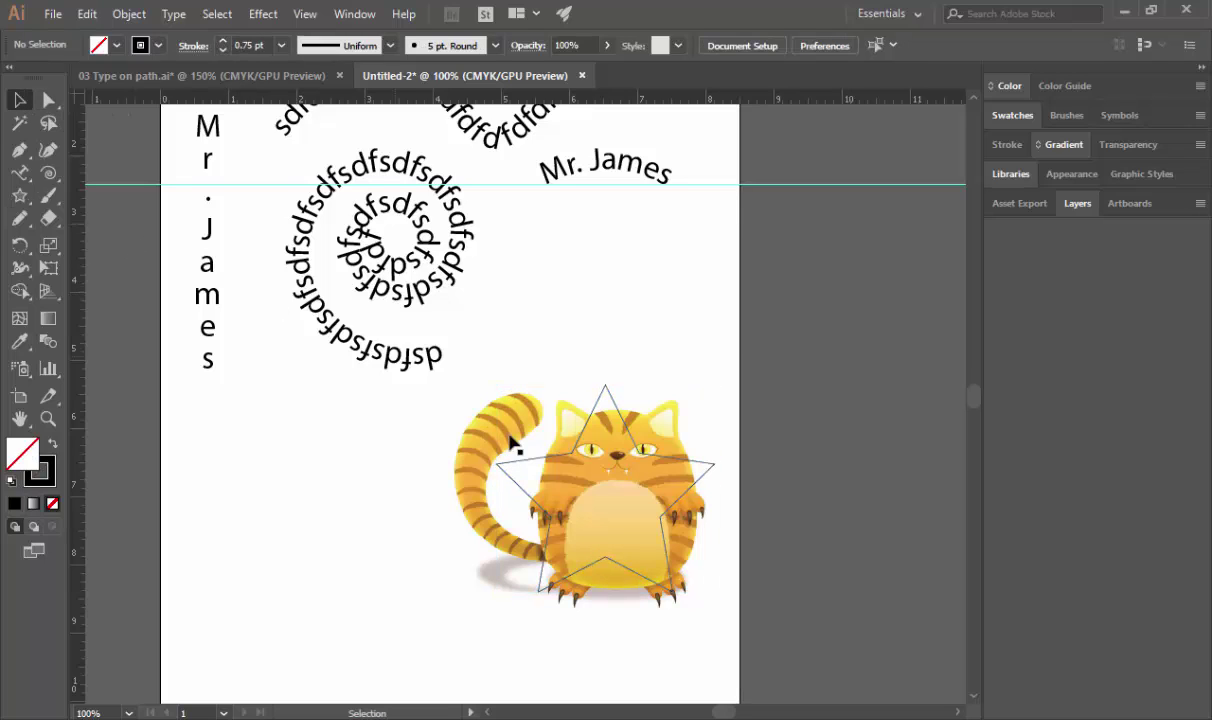
Try selecting the star and the cat image together, first one by one and then with a selection box
click(630, 435)
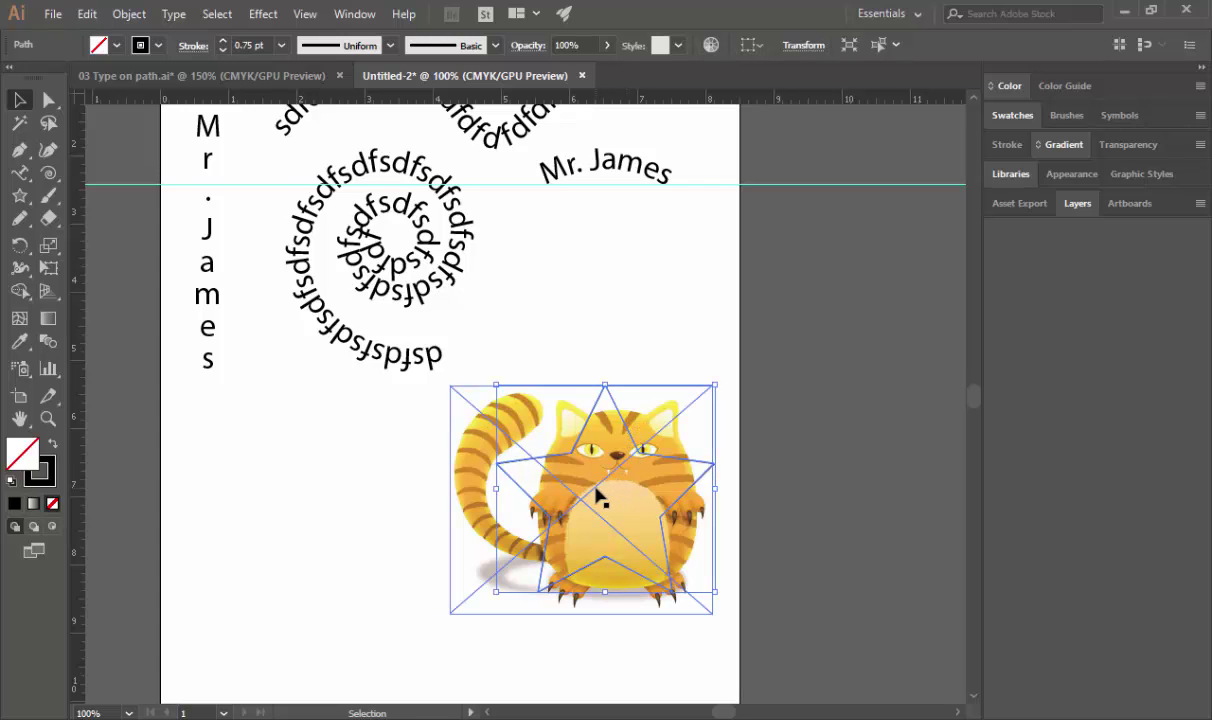
shift+click(597, 482)
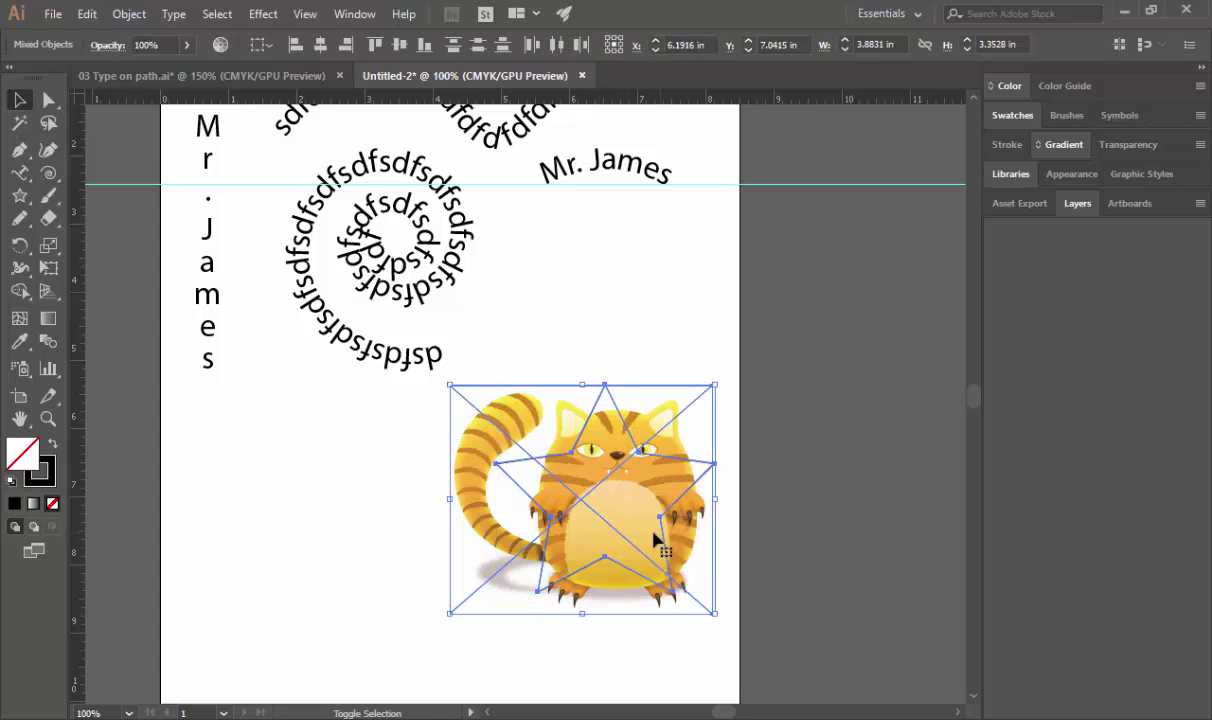
click(782, 425)
click(617, 411)
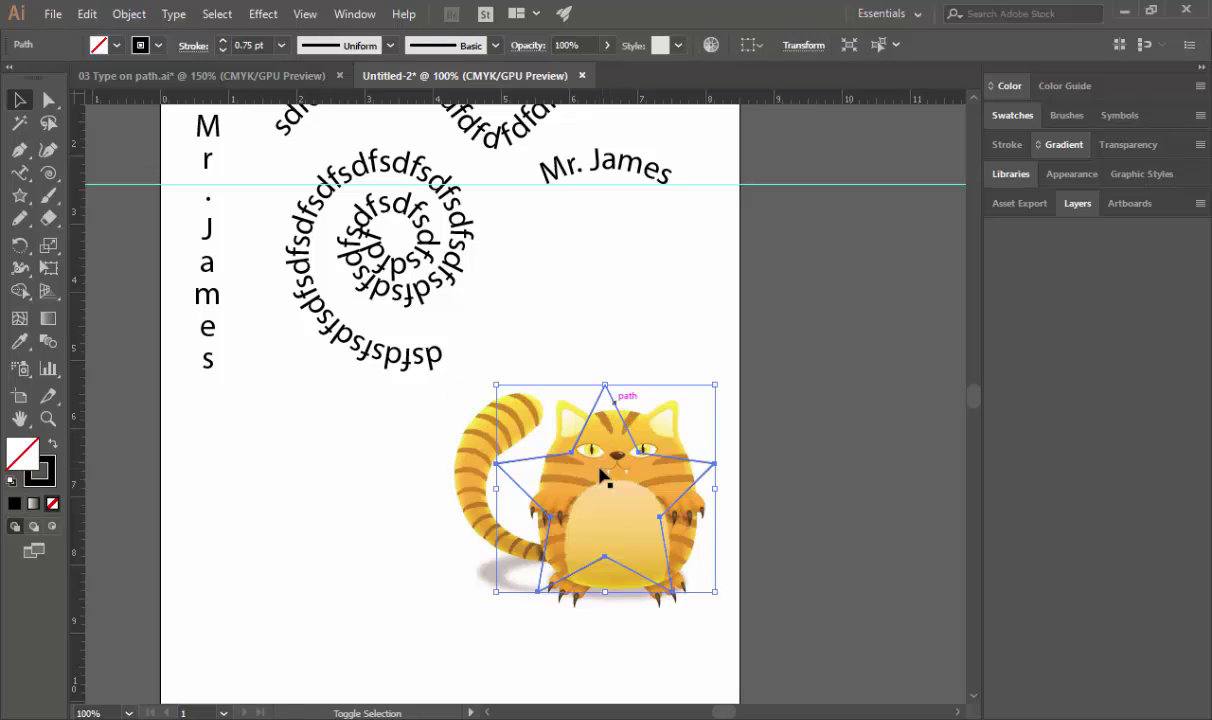
shift+click(600, 476)
click(813, 592)
click(604, 466)
shift+click(603, 468)
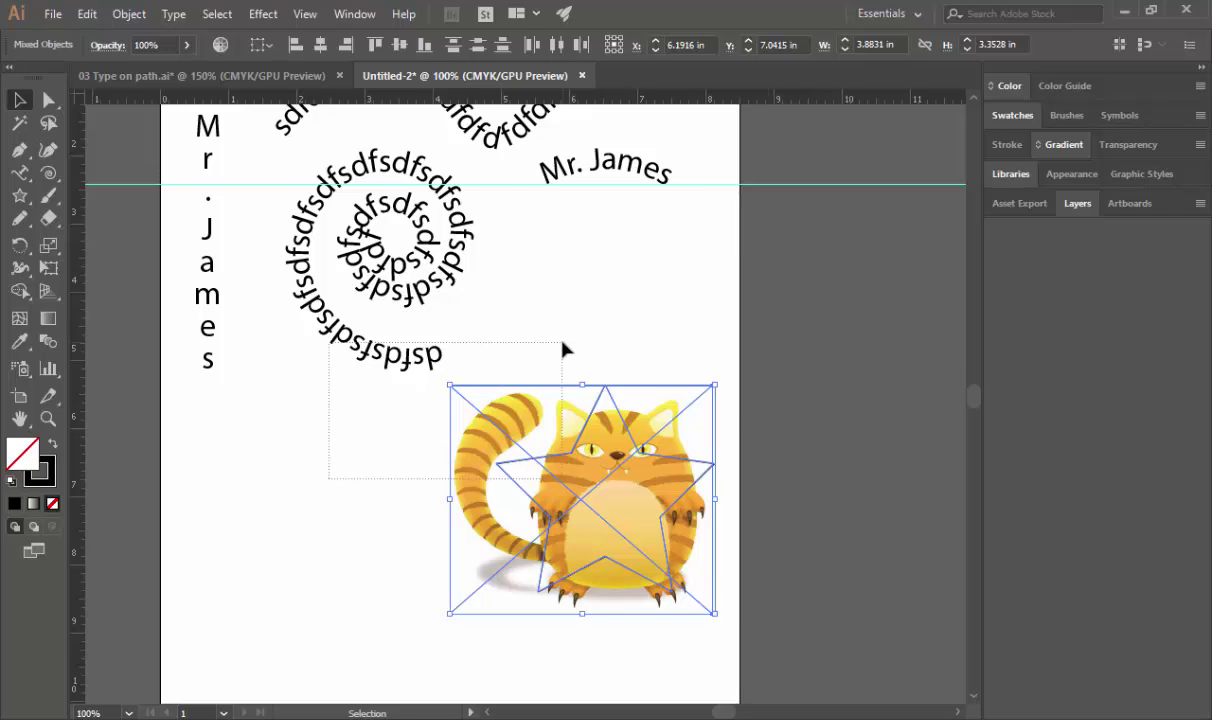
drag(563, 346, 398, 319)
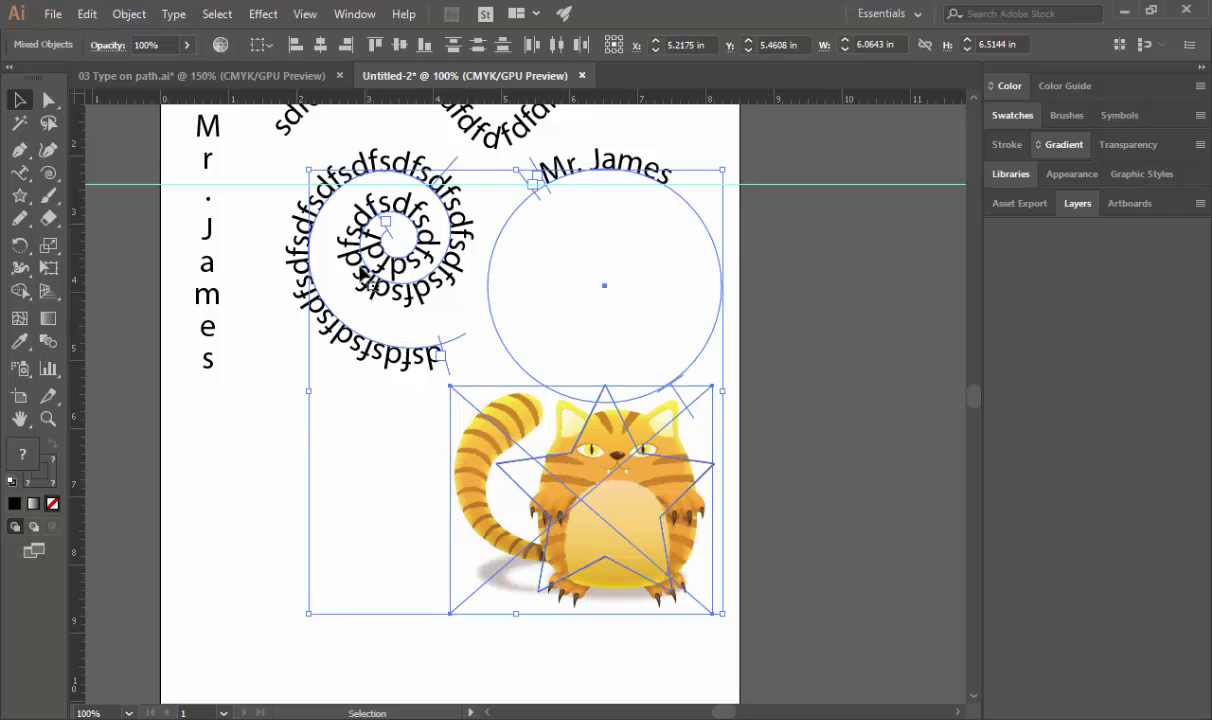
click(817, 631)
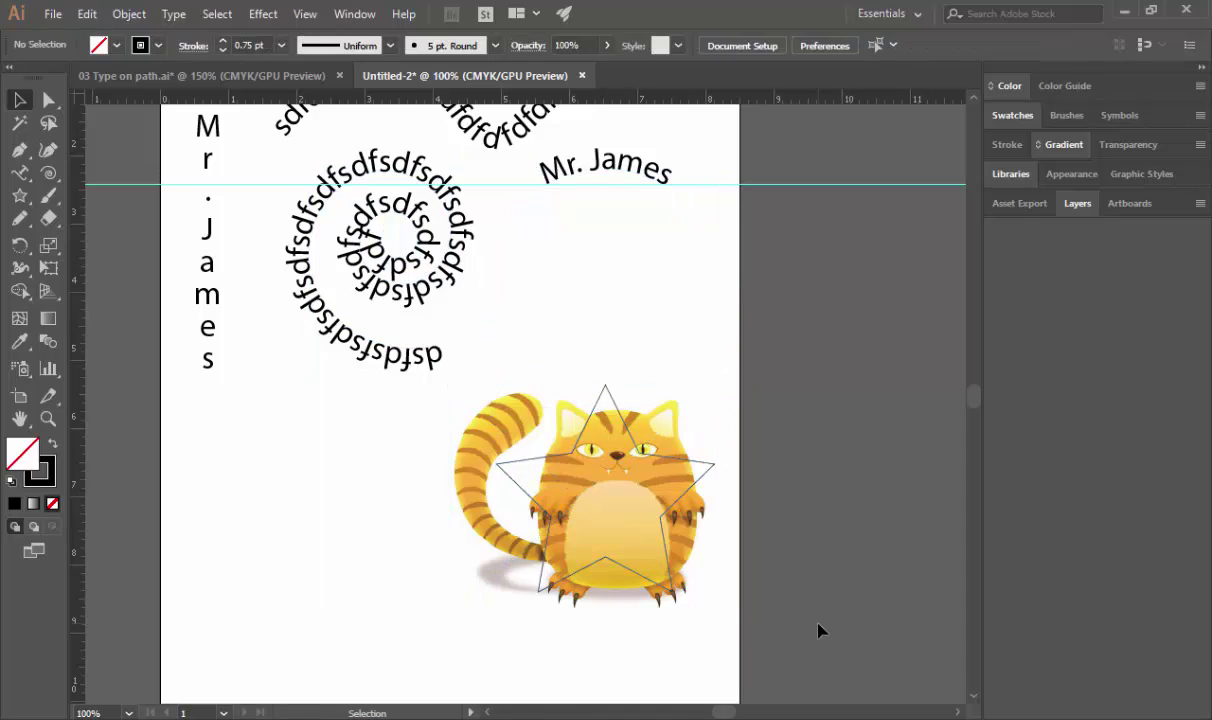
Select the star and cat image together, check the worksheet's step 7, and clip the cat image to the star in Untitled-2
click(536, 460)
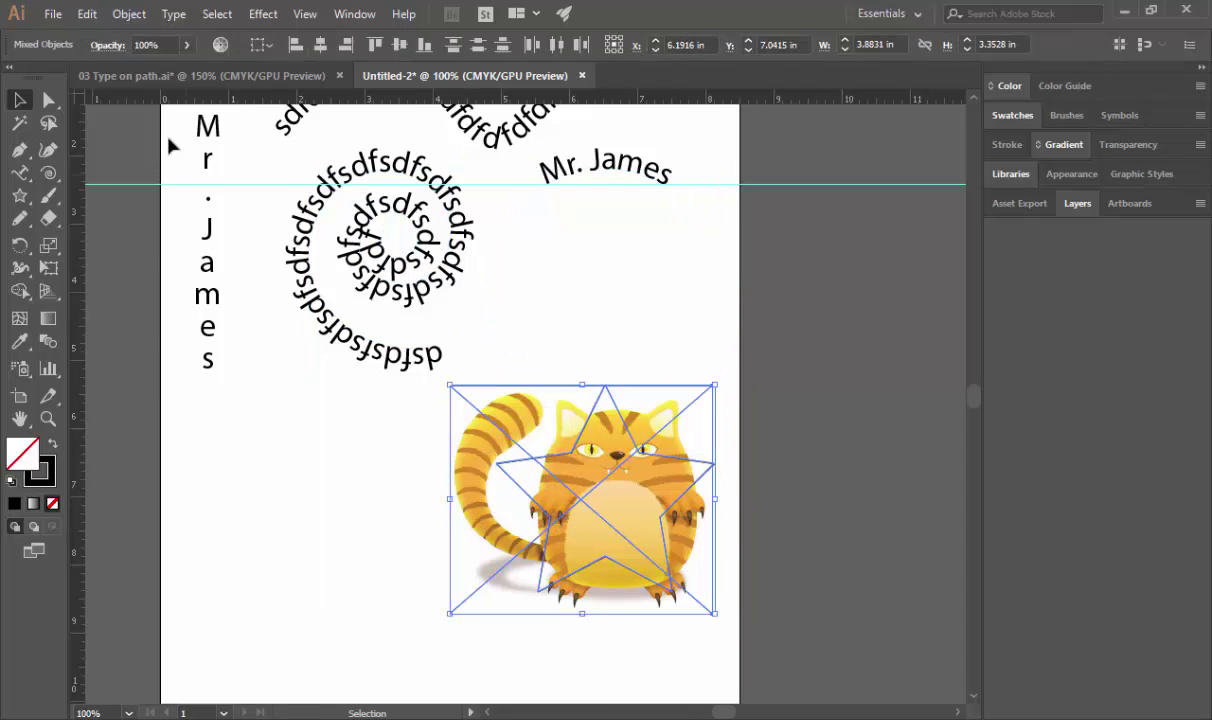
click(168, 76)
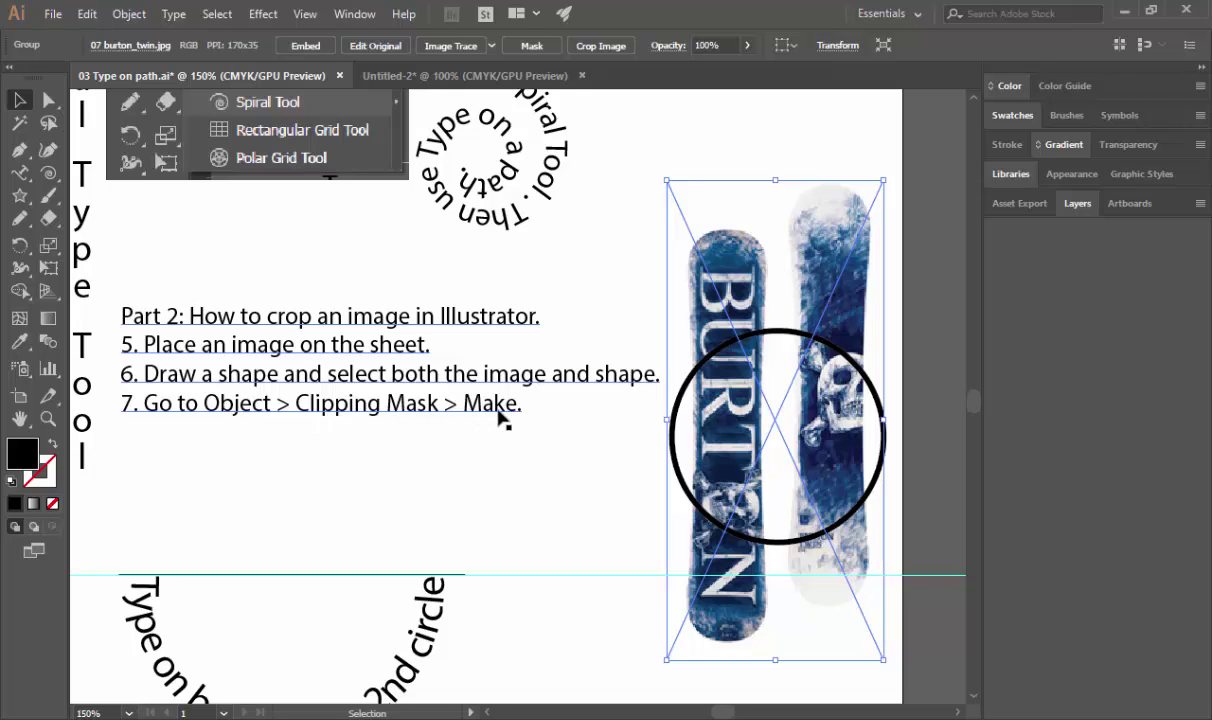
click(465, 76)
click(129, 14)
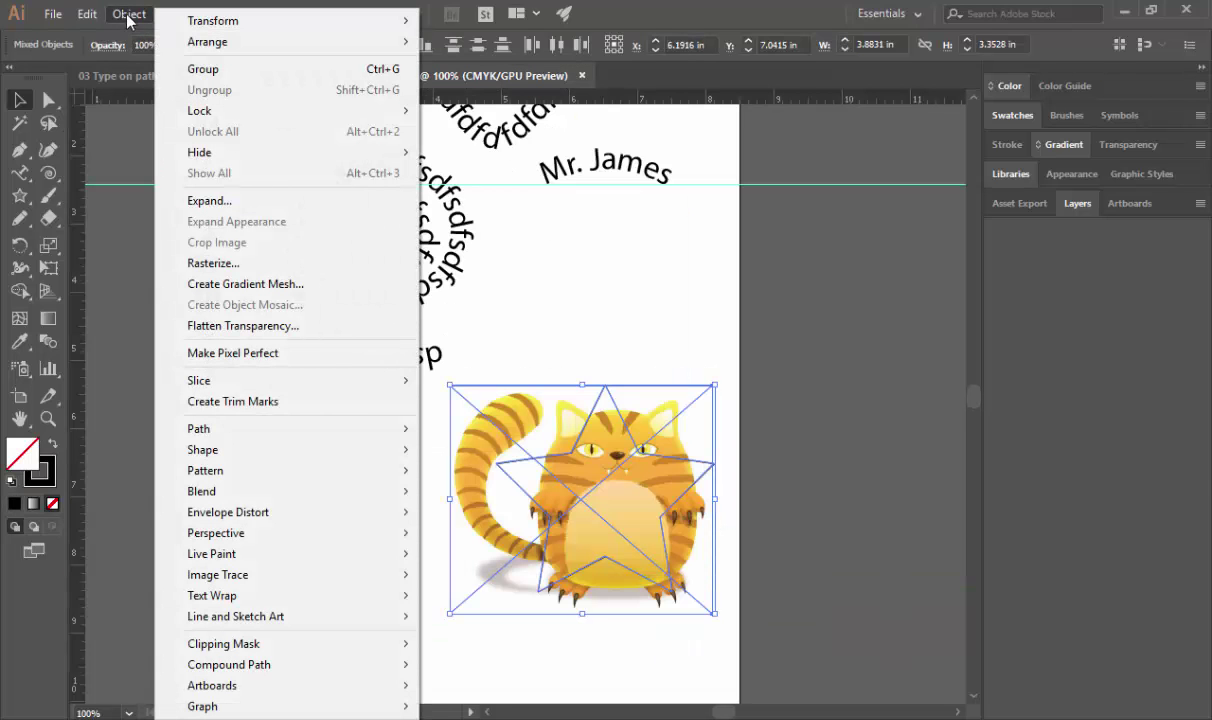
mouse_move(272, 648)
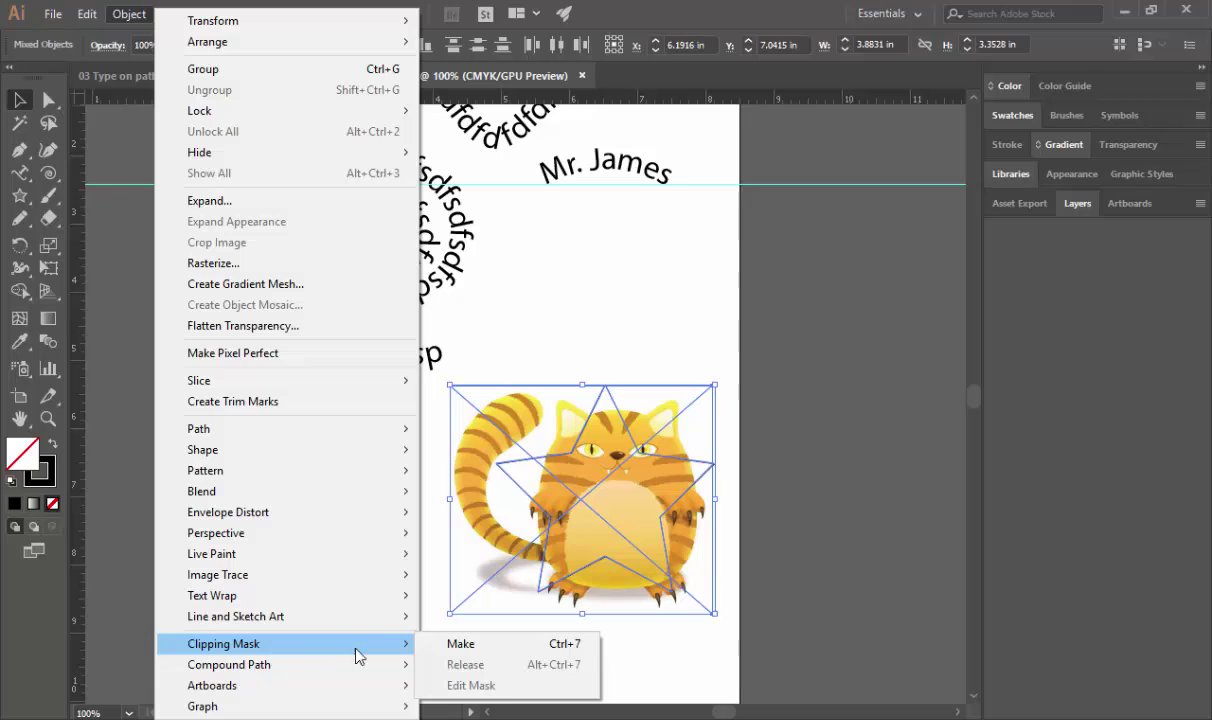
click(470, 645)
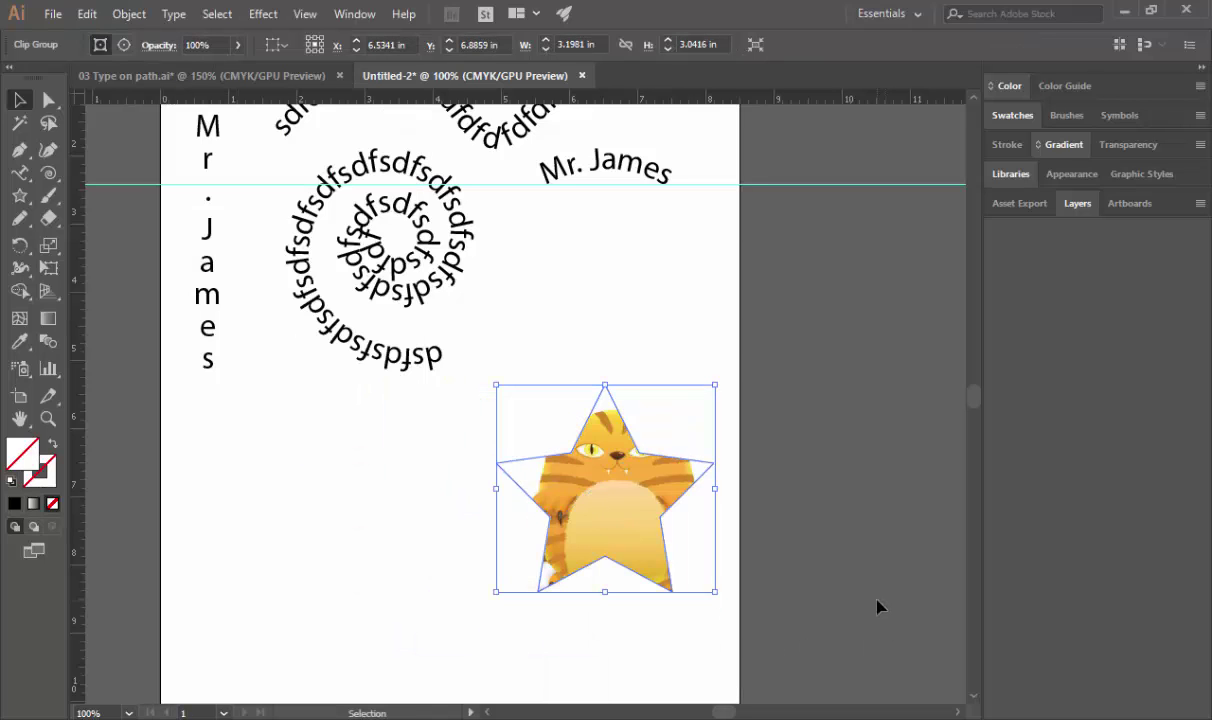
Reposition the cat image inside the star clipping mask so its face and body are centered, and leave isolation mode
double_click(612, 507)
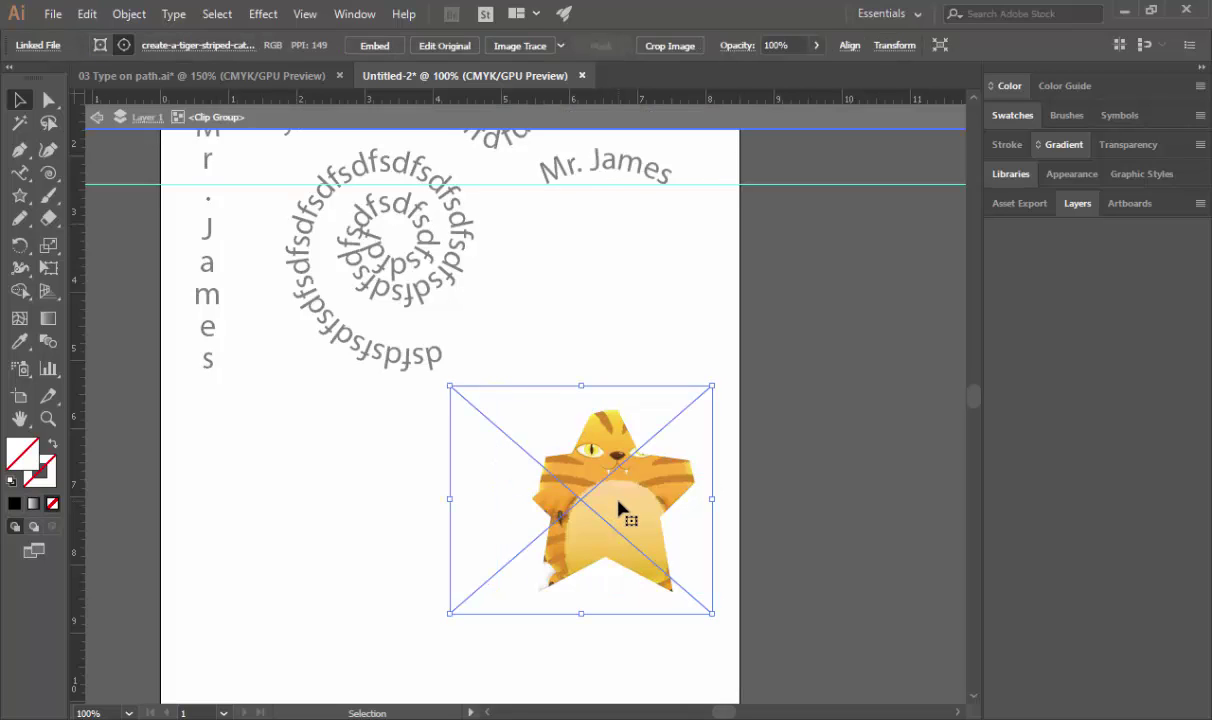
mouse_move(612, 500)
mouse_down()
mouse_move(600, 503)
mouse_move(603, 530)
mouse_move(617, 536)
mouse_move(607, 537)
mouse_move(611, 503)
mouse_move(611, 514)
mouse_up()
double_click(760, 510)
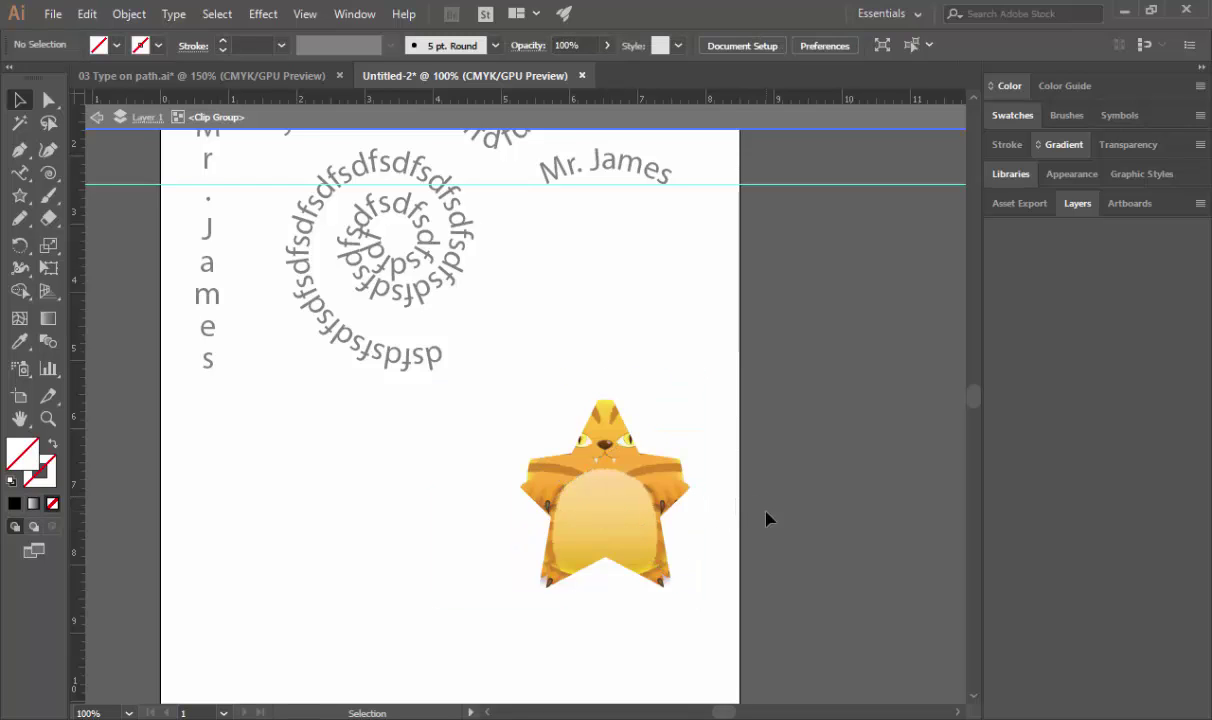
Draw a circle in the empty area below the spiral text and give it a 0.5 pt black stroke
scroll(766, 514, down, 2)
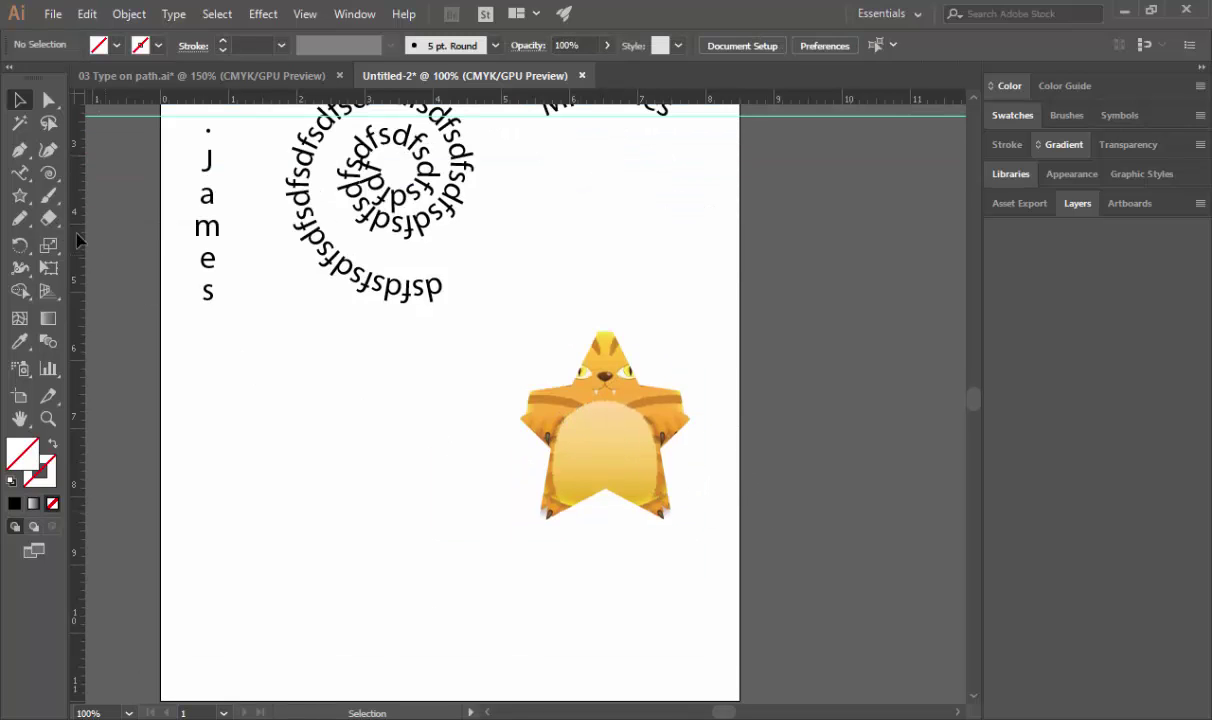
drag(19, 196, 74, 226)
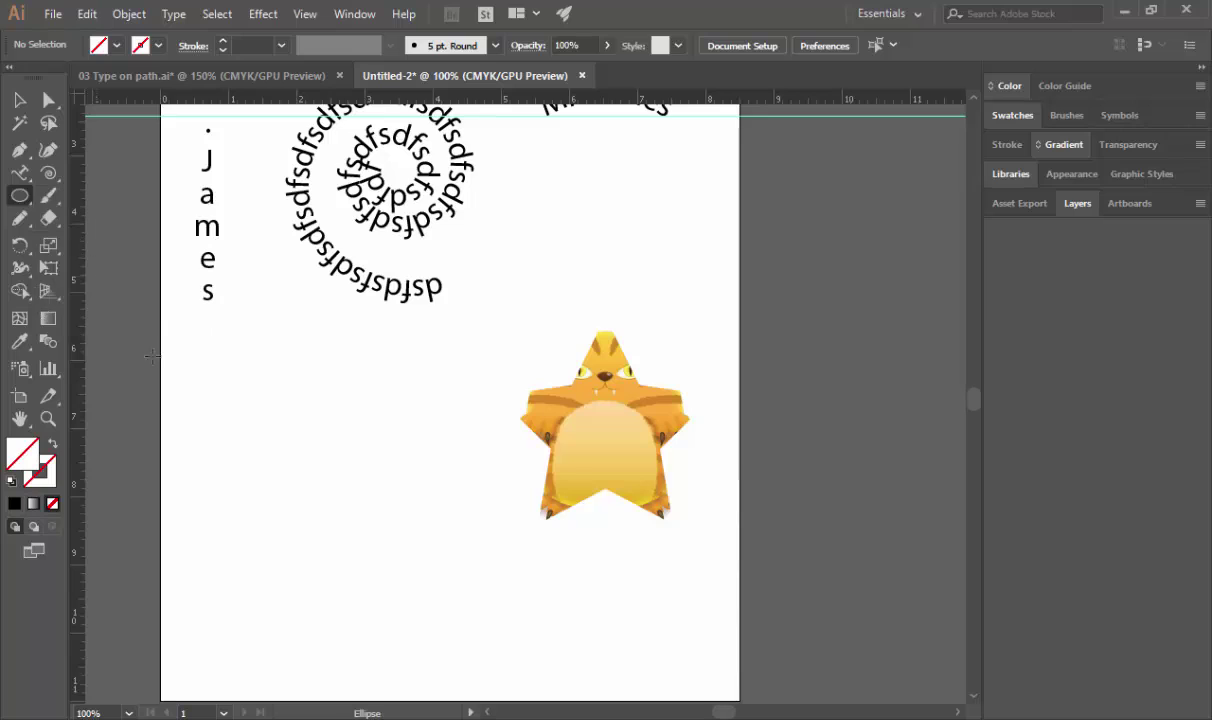
drag(249, 419, 484, 655)
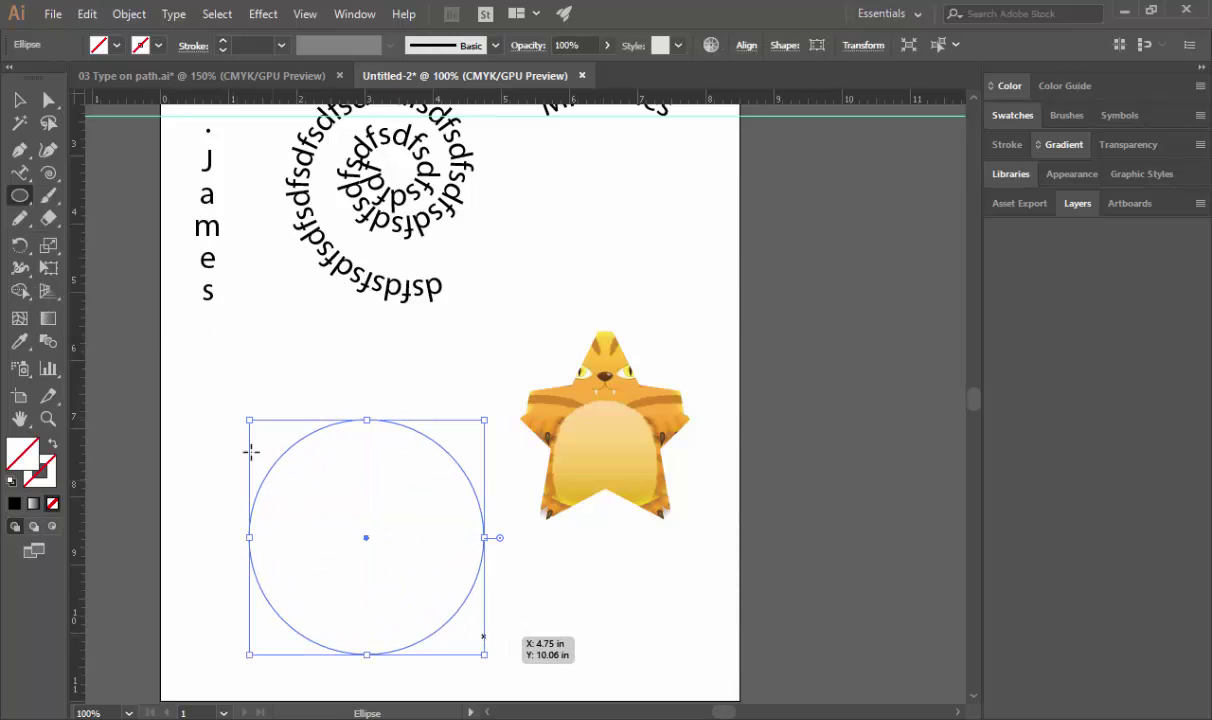
click(221, 47)
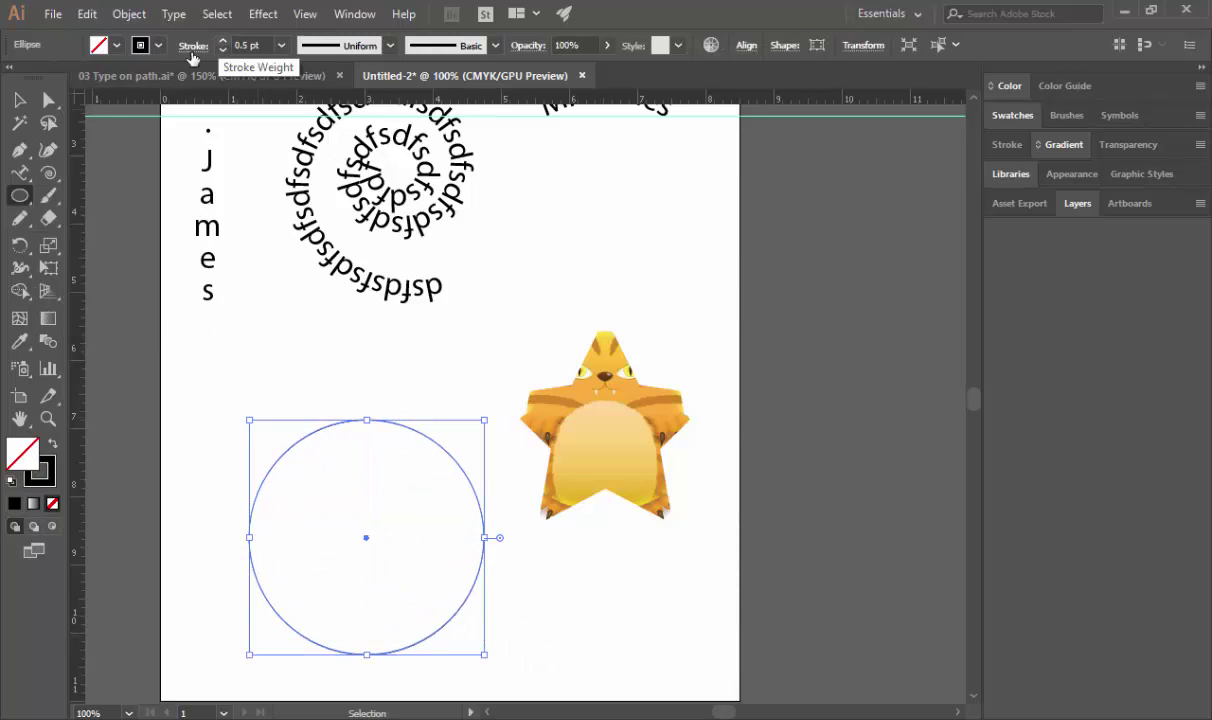
Add type along the new circle's path reading the teacher's name followed by "or what ever"
click(19, 178)
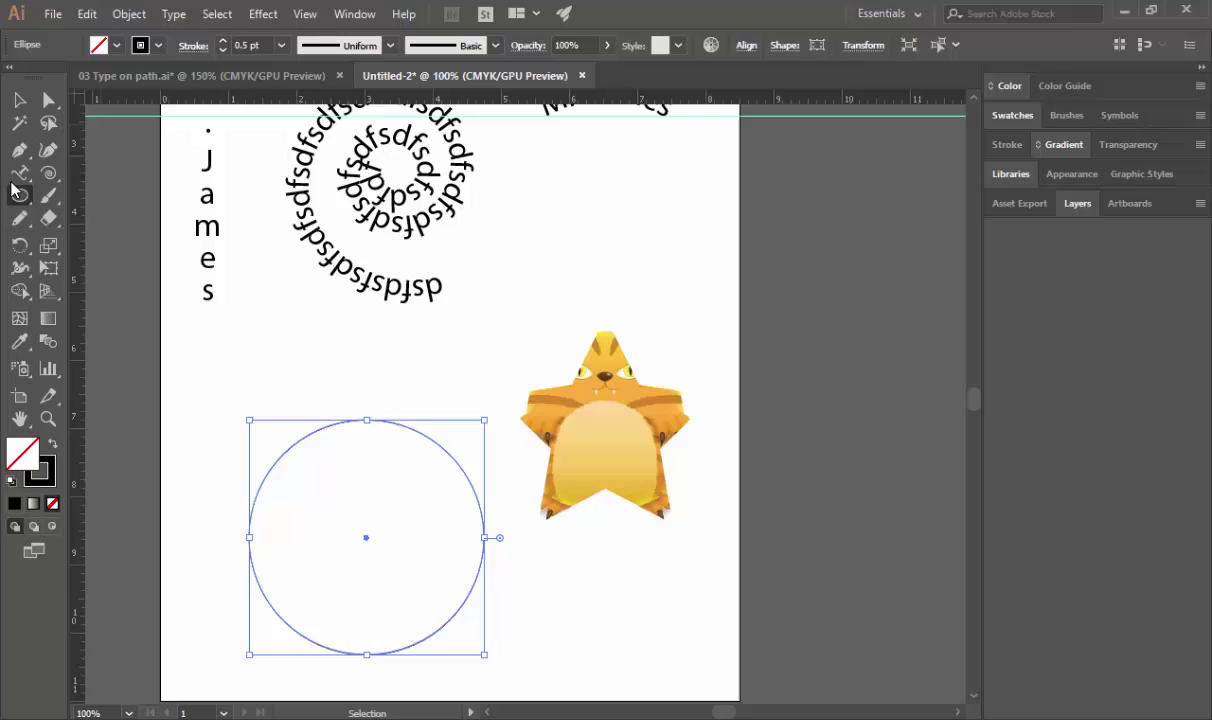
click(303, 636)
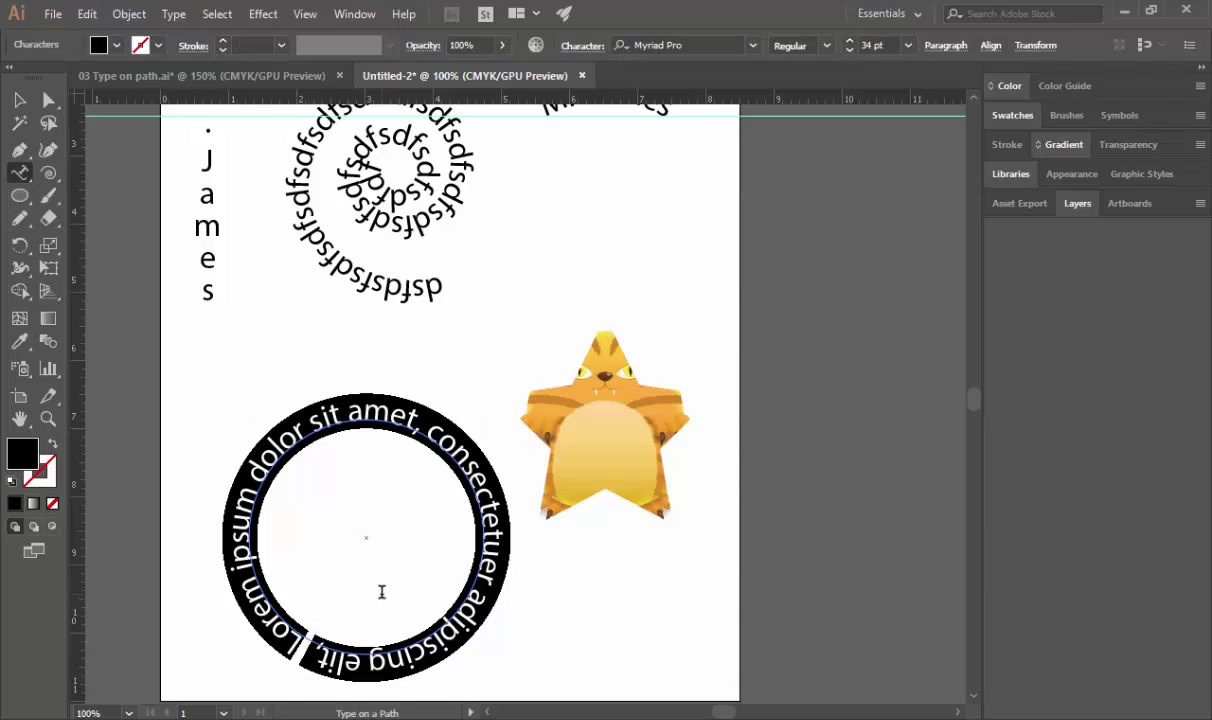
text(Mr. James)
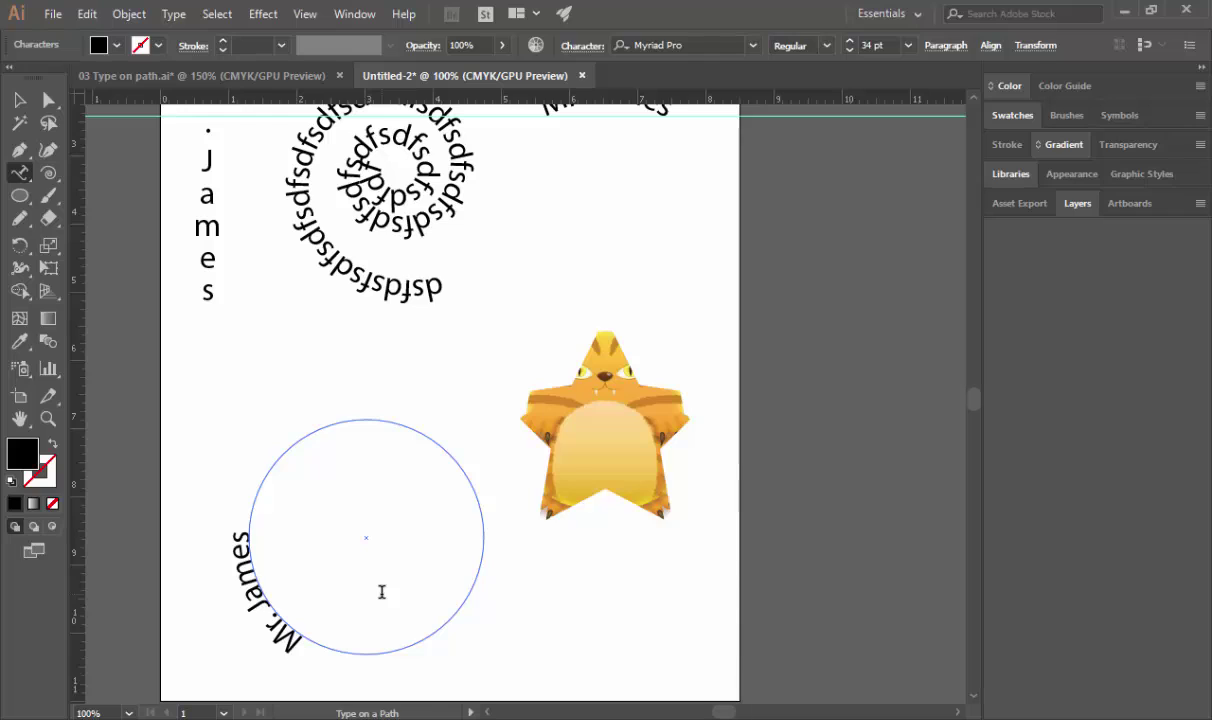
text( or what ever)
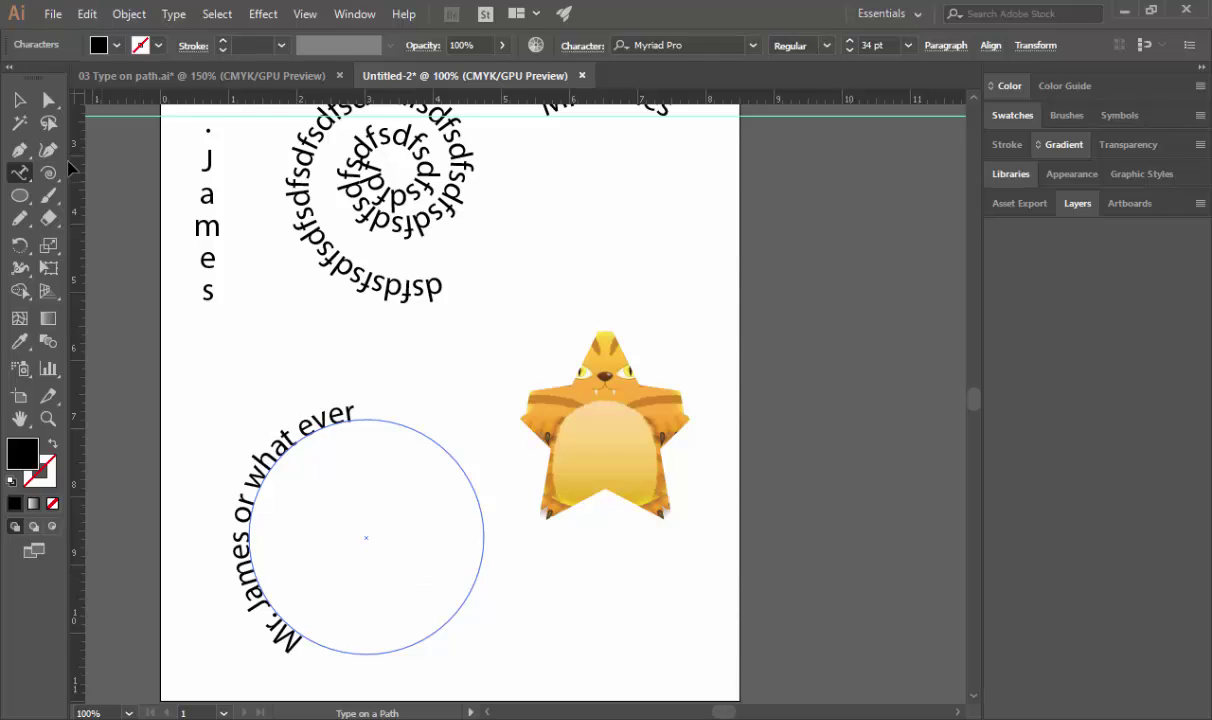
Flip the circle text to the inside of its path and slide it around to run along the lower half
click(19, 100)
scroll(60, 163, down, 1)
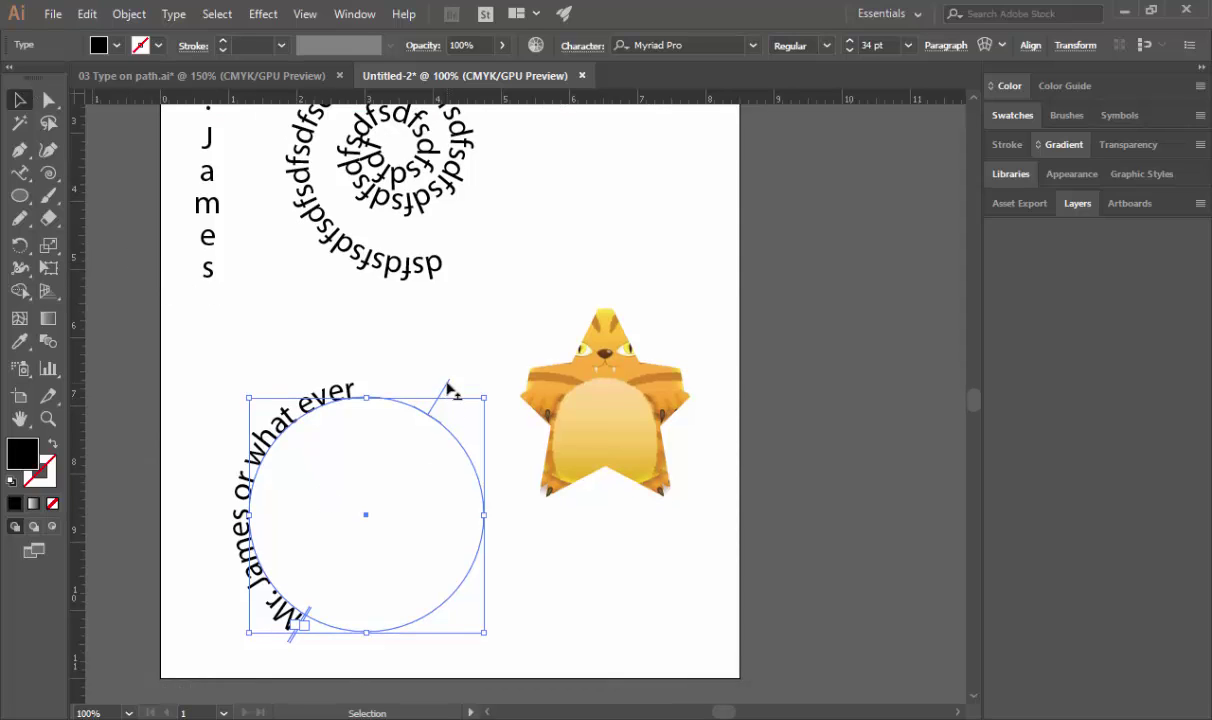
drag(449, 390, 428, 428)
drag(427, 428, 427, 429)
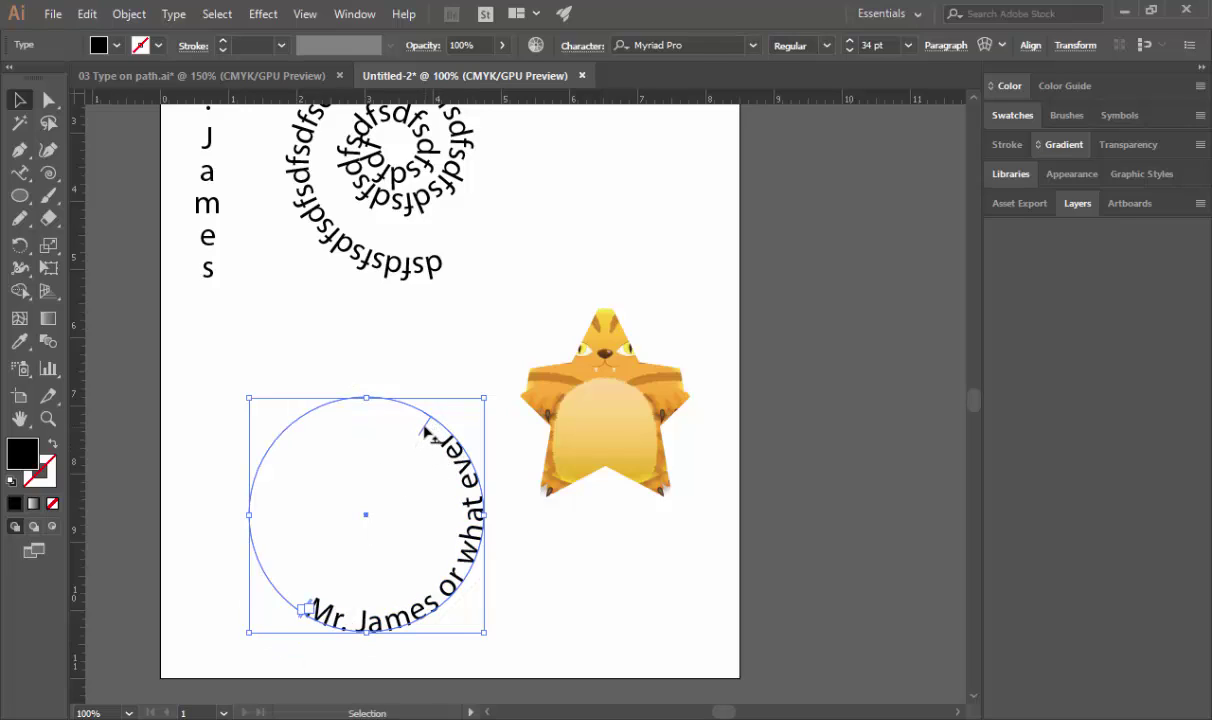
drag(419, 425, 474, 514)
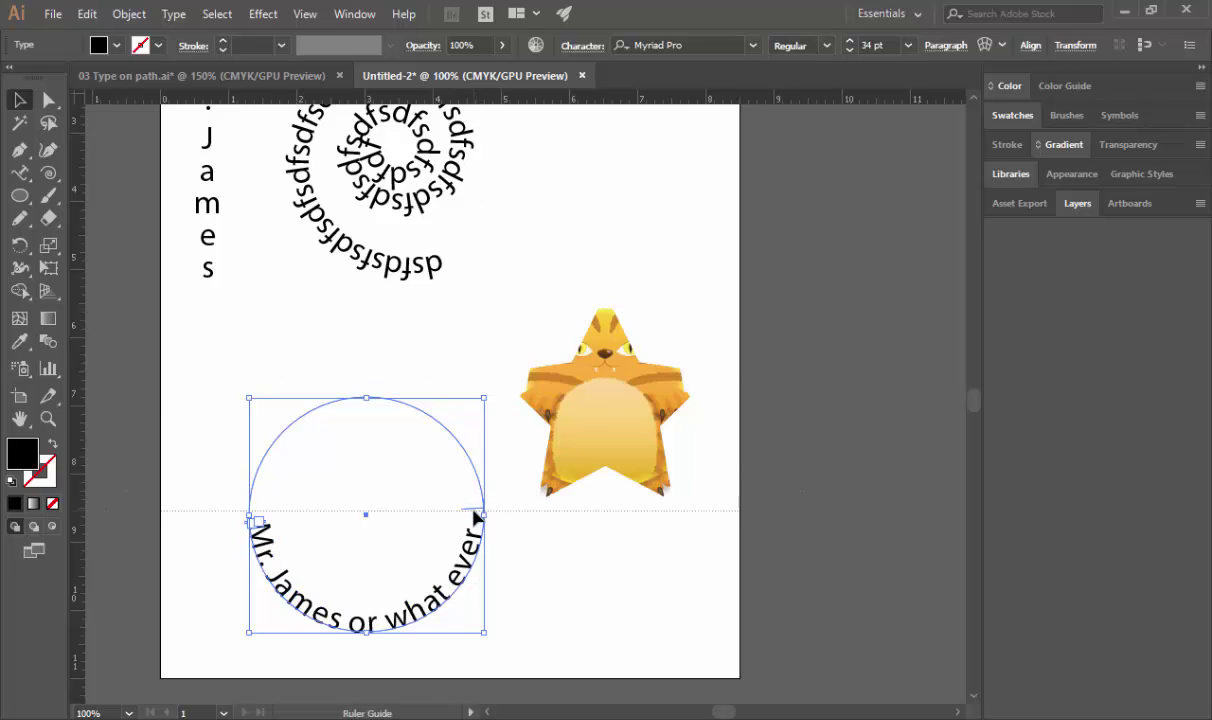
Place a horizontal guide across the ends of the curved text, level the text against it and deselect it
drag(473, 524, 408, 523)
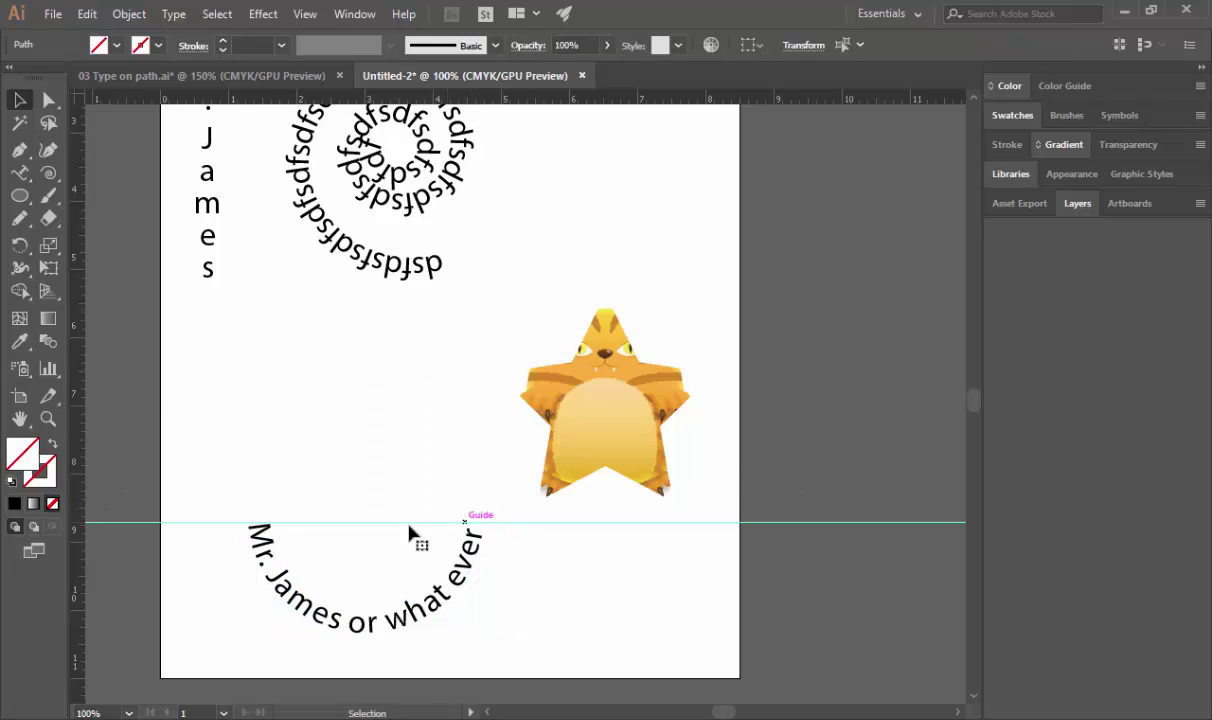
click(354, 617)
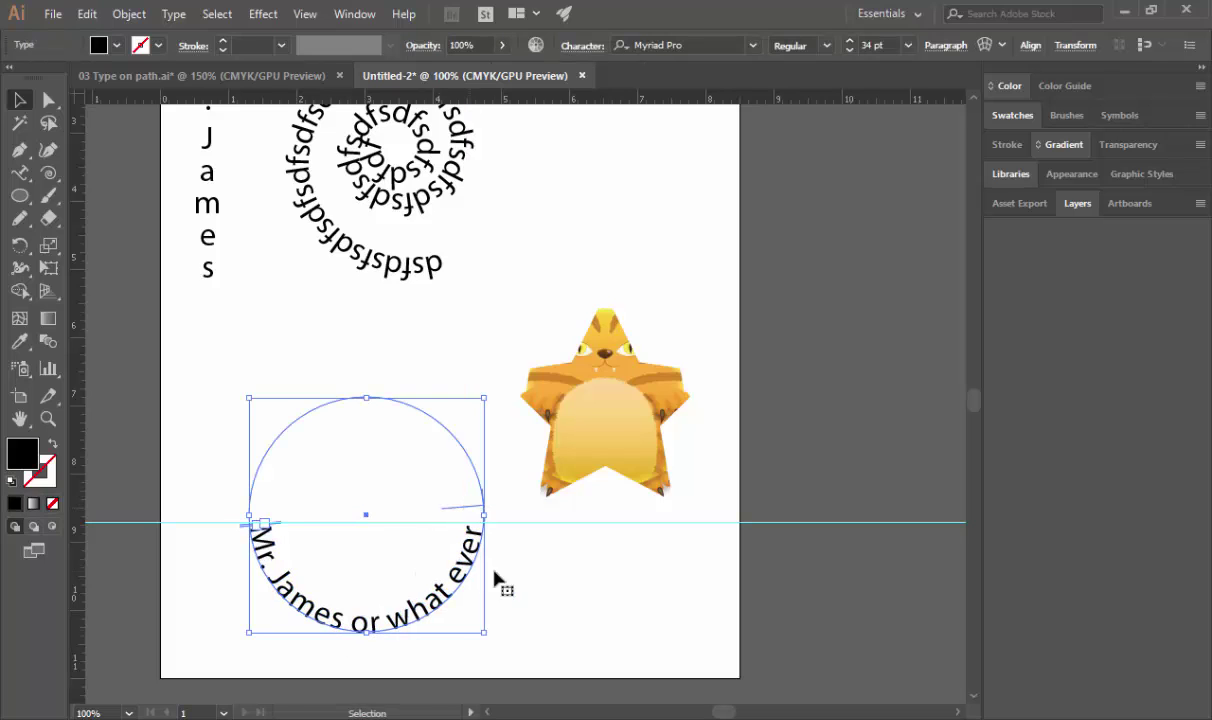
click(584, 620)
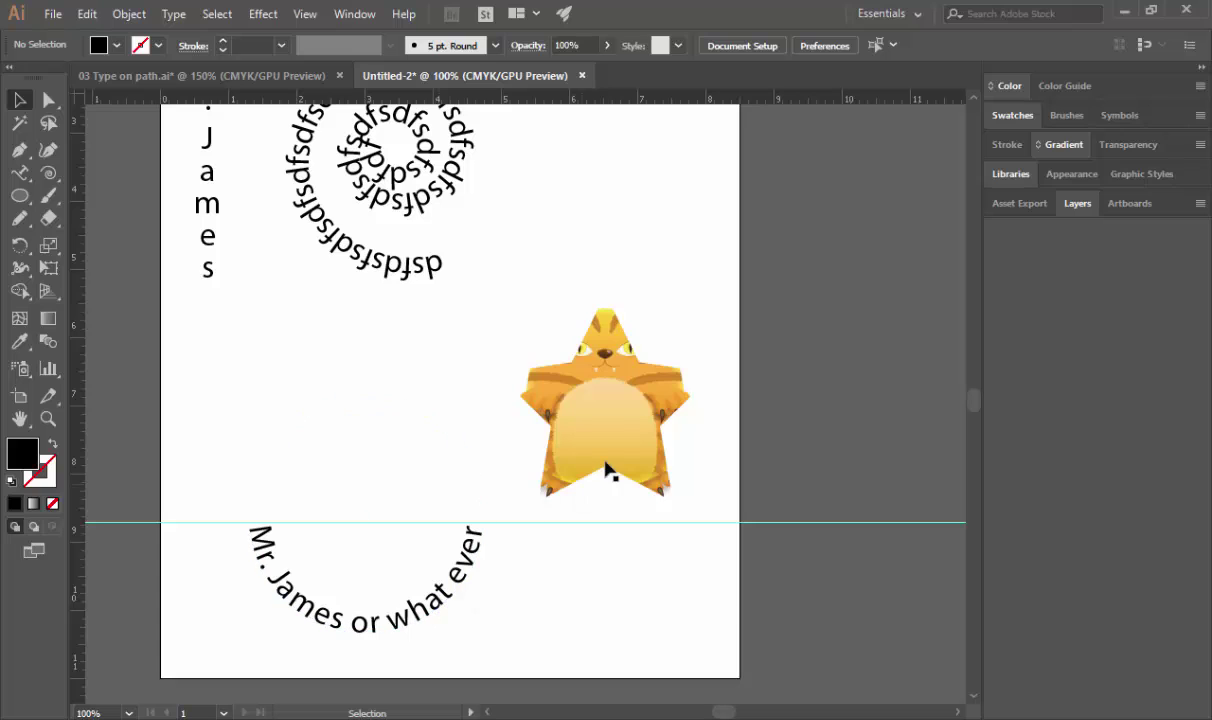
Move the star-clipped cat to sit centered above the curved text at the lower part of the page and deselect it
click(622, 395)
drag(622, 395, 385, 482)
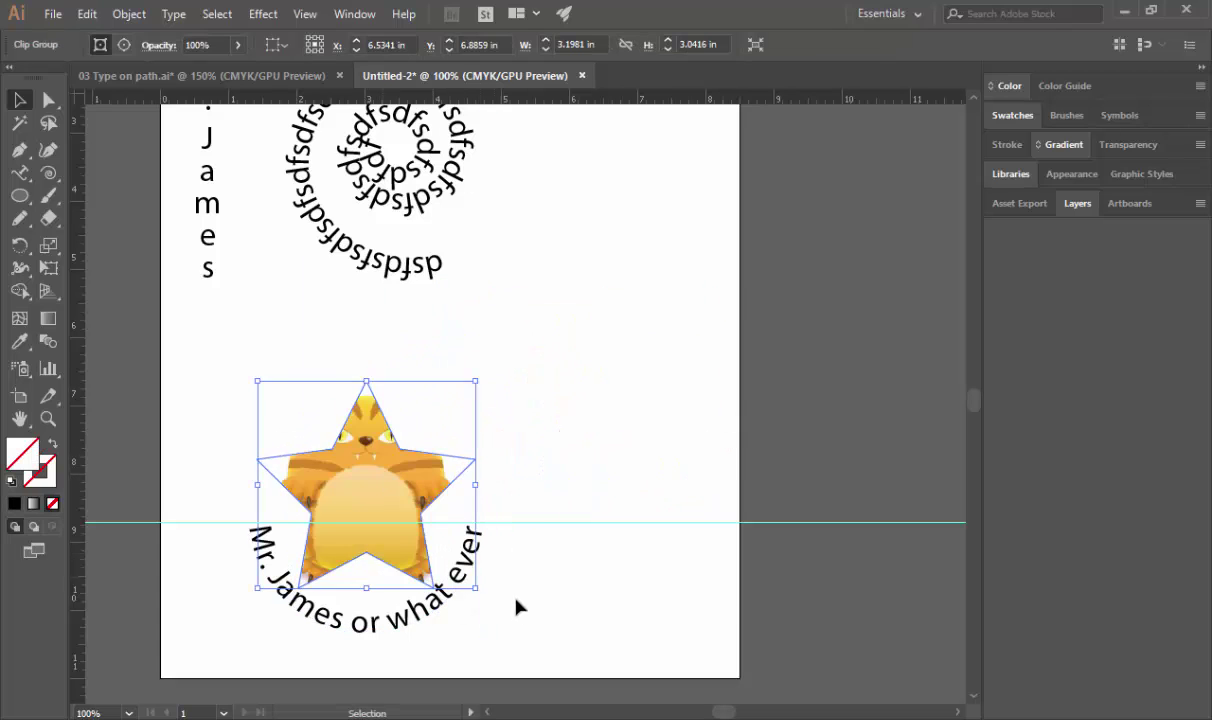
click(577, 647)
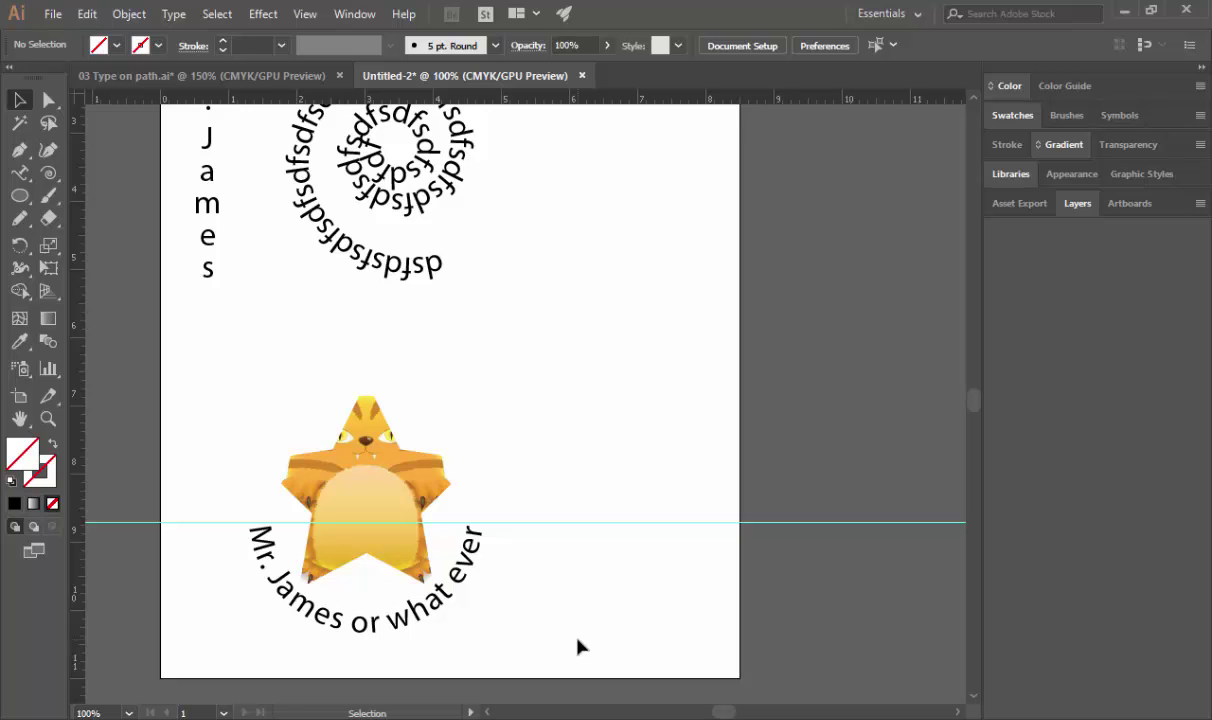